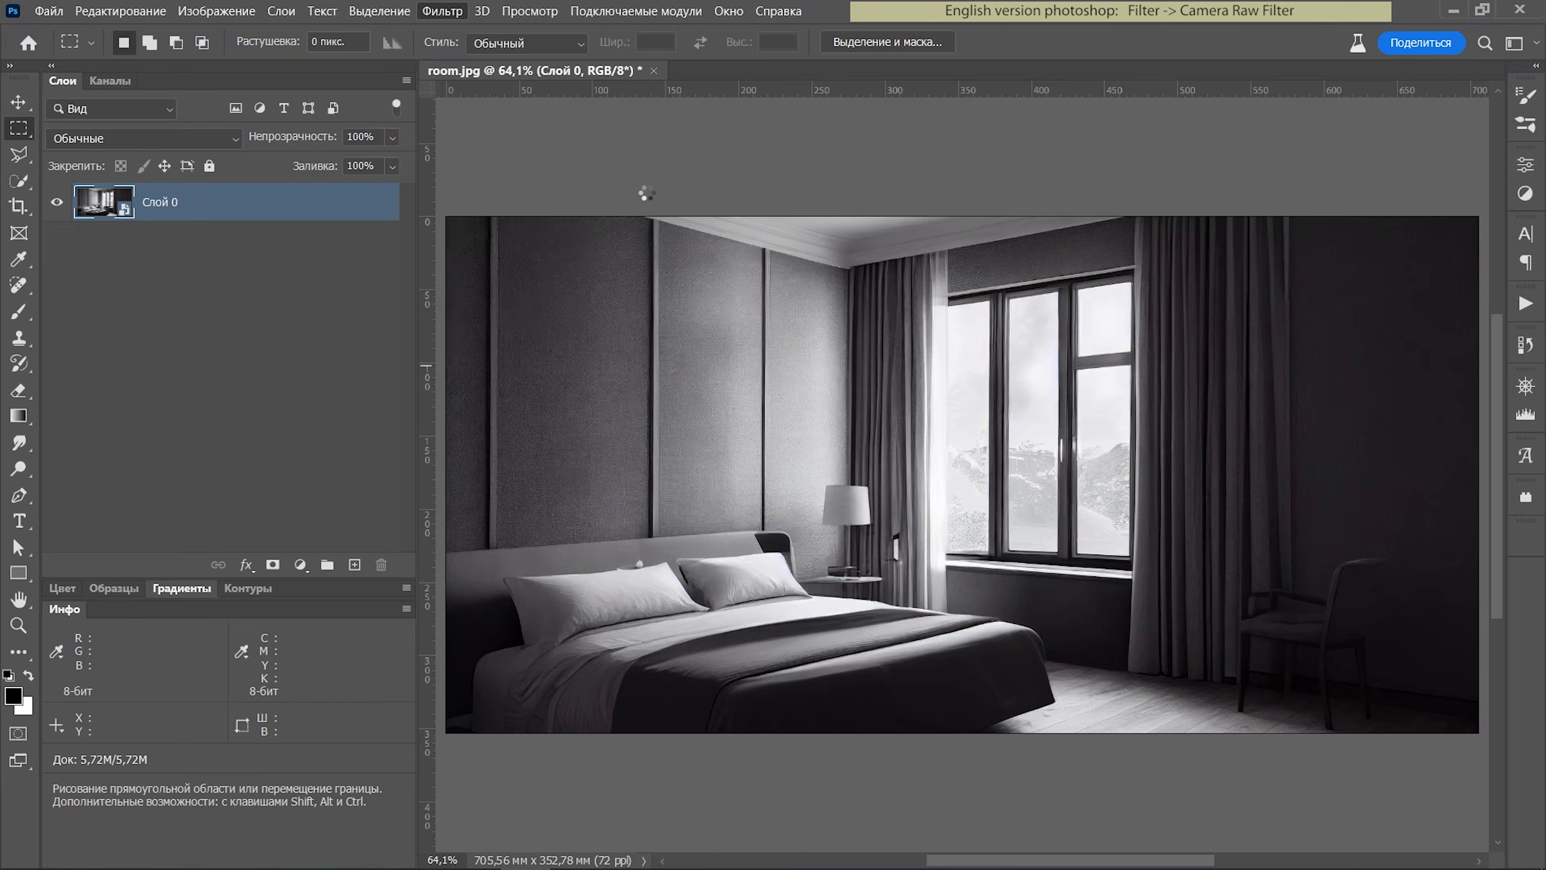
Apply a Camera Raw filter to the room photo with black-and-white treatment, exposure -2.00 and highlights -55
{"action": "key", "text": "ctrl+shift+a"}
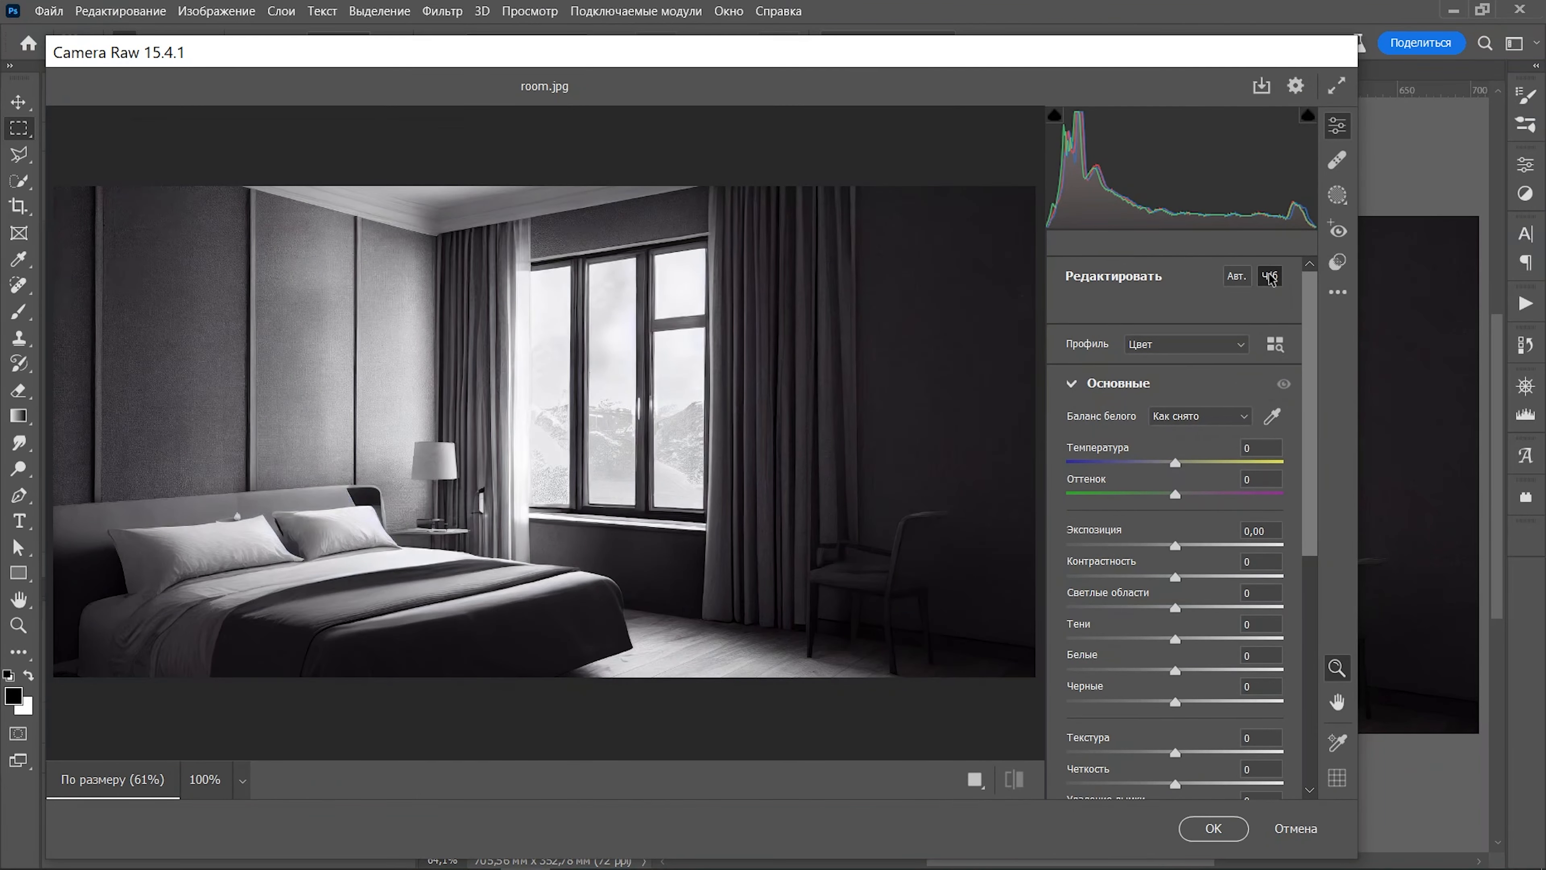
{"action": "left_click", "coordinate": [1271, 276]}
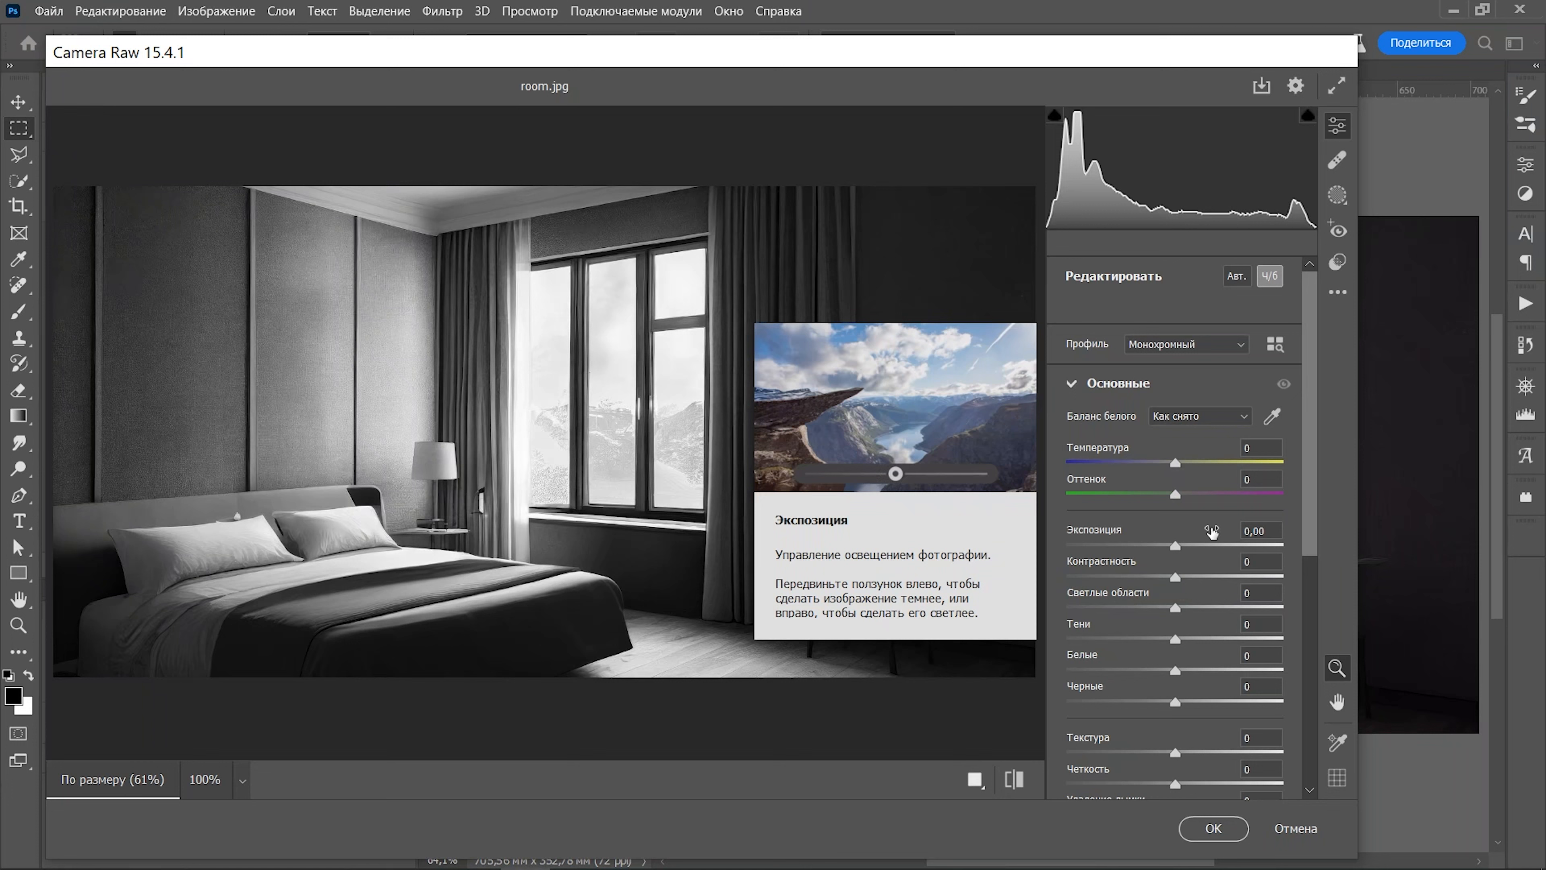
{"action": "left_click", "coordinate": [1262, 530]}
{"action": "type", "text": "-2"}
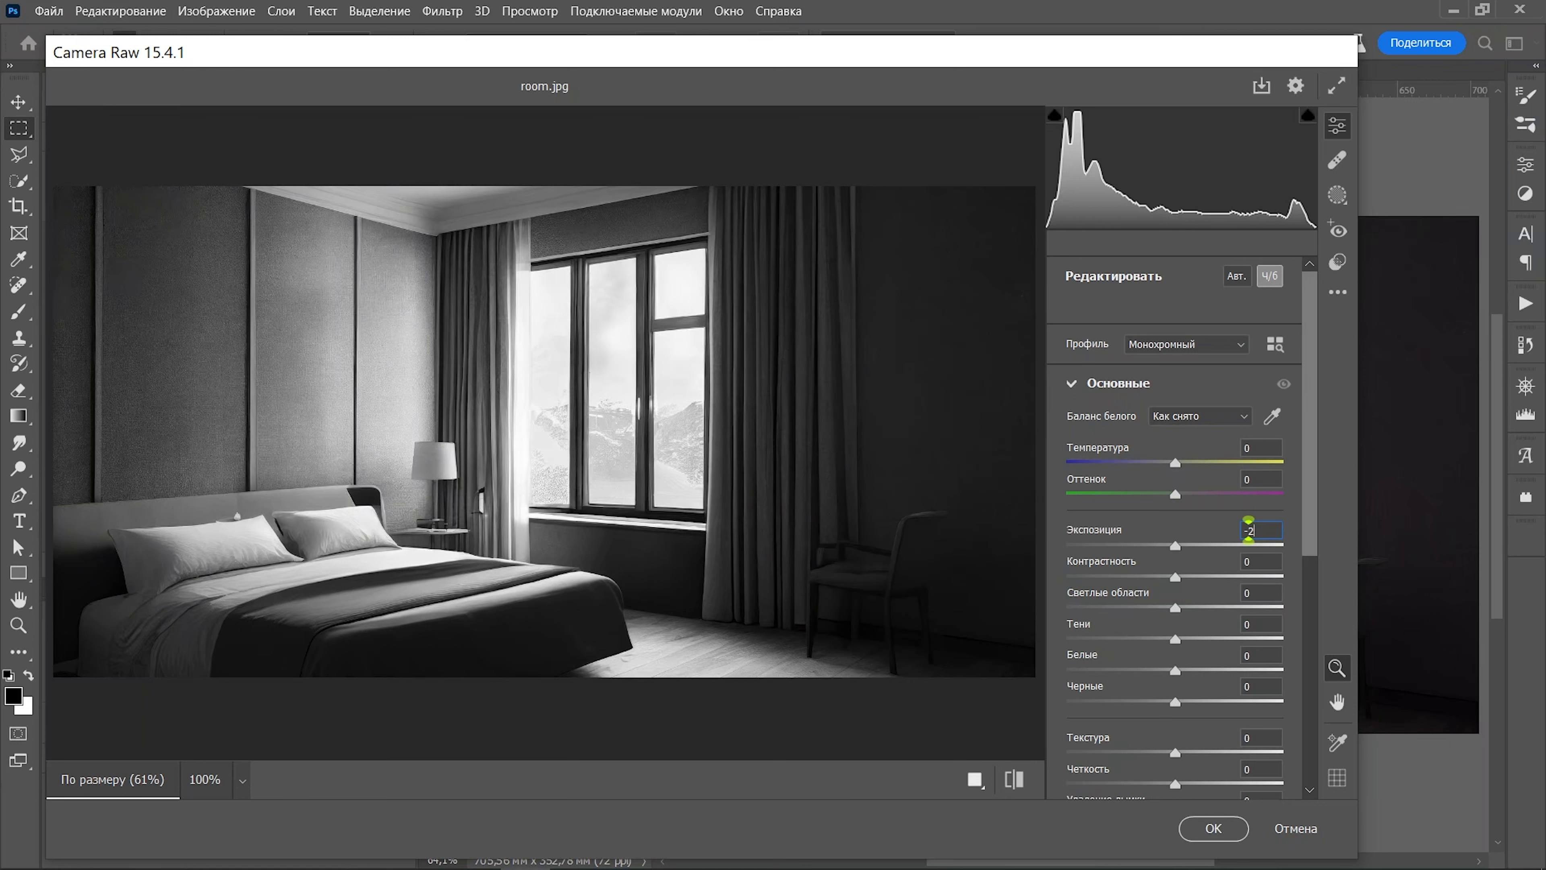
{"action": "key", "text": "Return"}
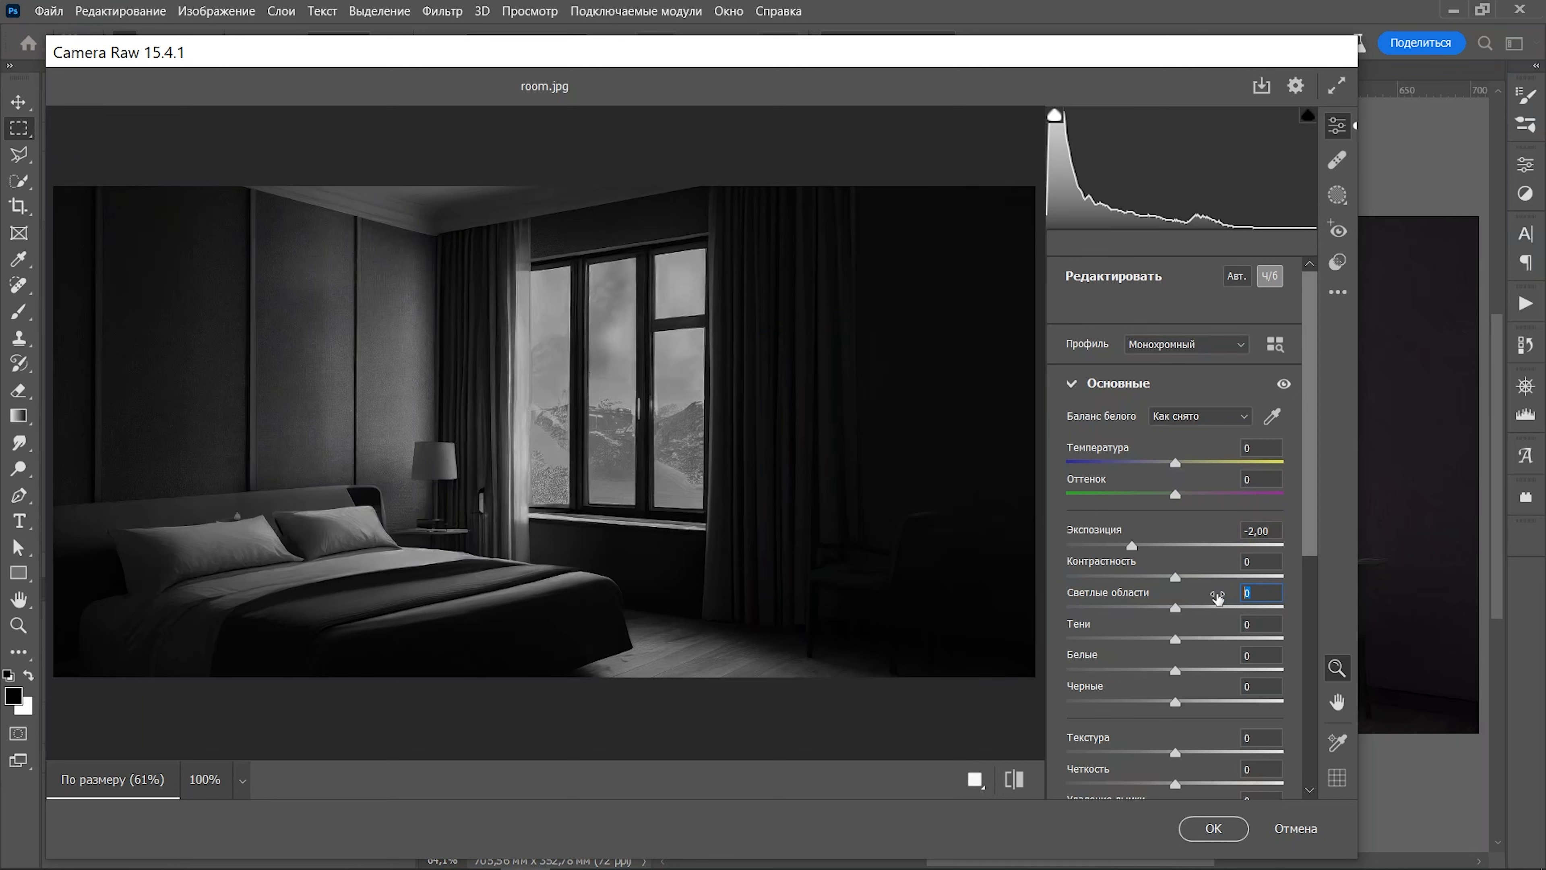
{"action": "type", "text": "-55"}
{"action": "key", "text": "Return"}
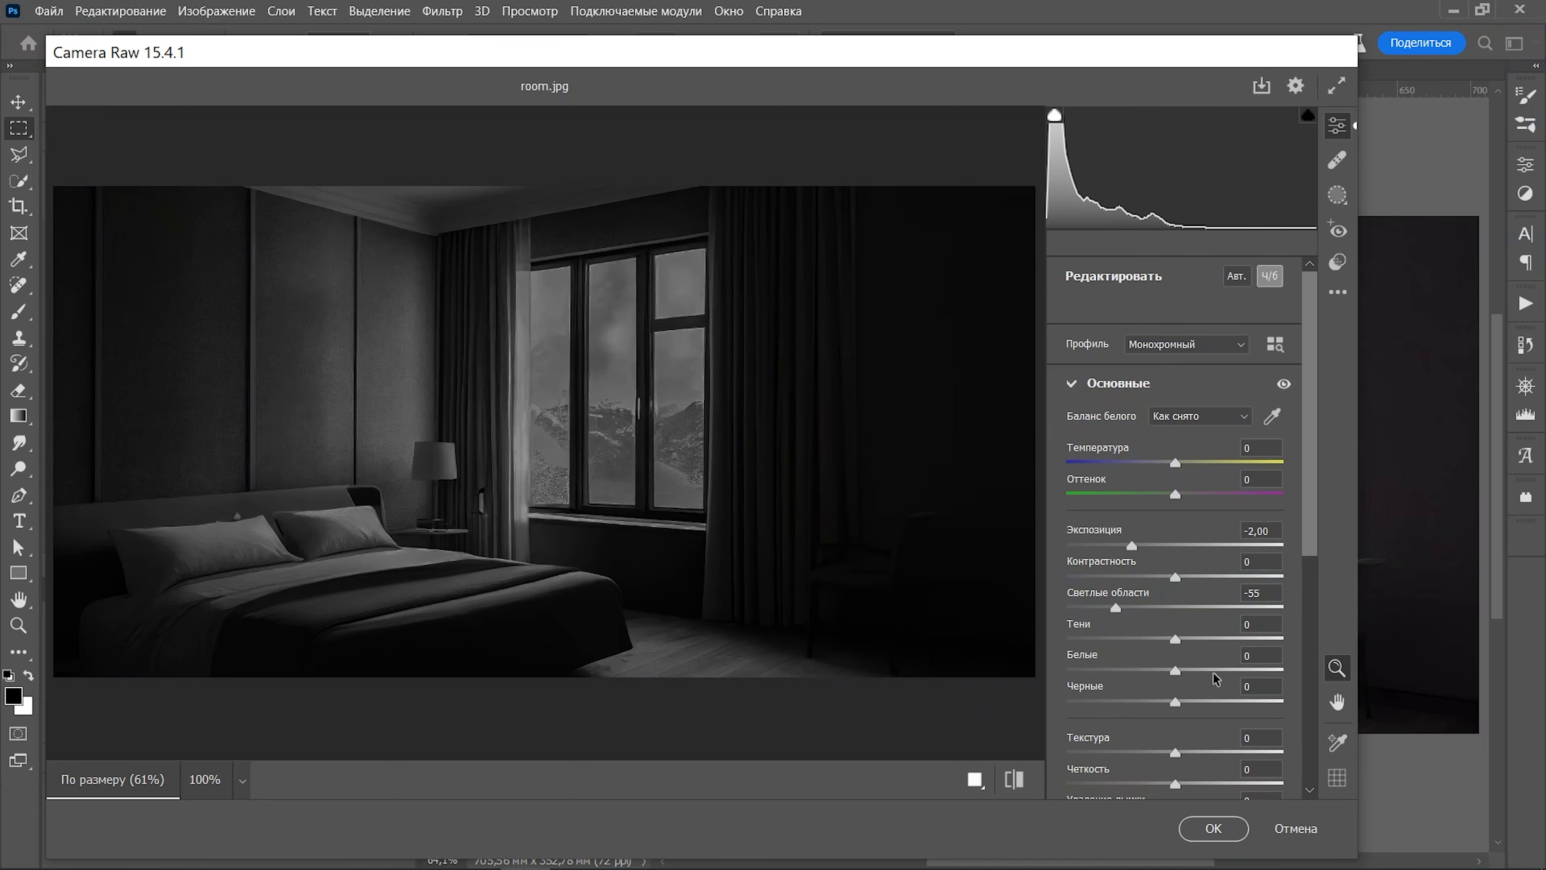
{"action": "left_click", "coordinate": [1212, 828]}
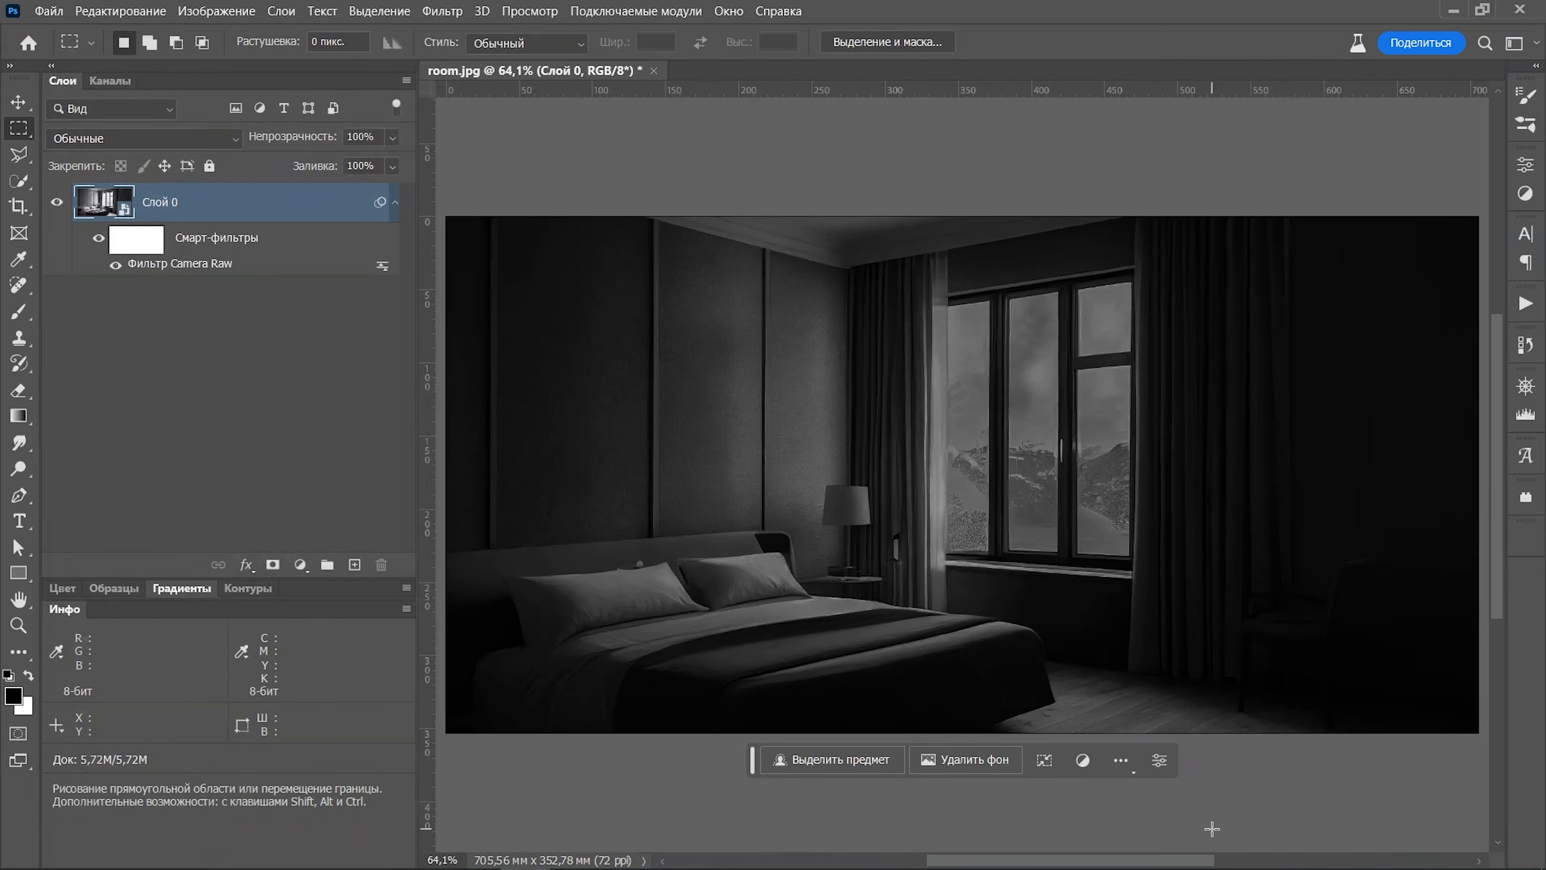
Create a new layer group above the photo with an empty layer inside, and name the group "Свет"
{"action": "left_click", "coordinate": [327, 565]}
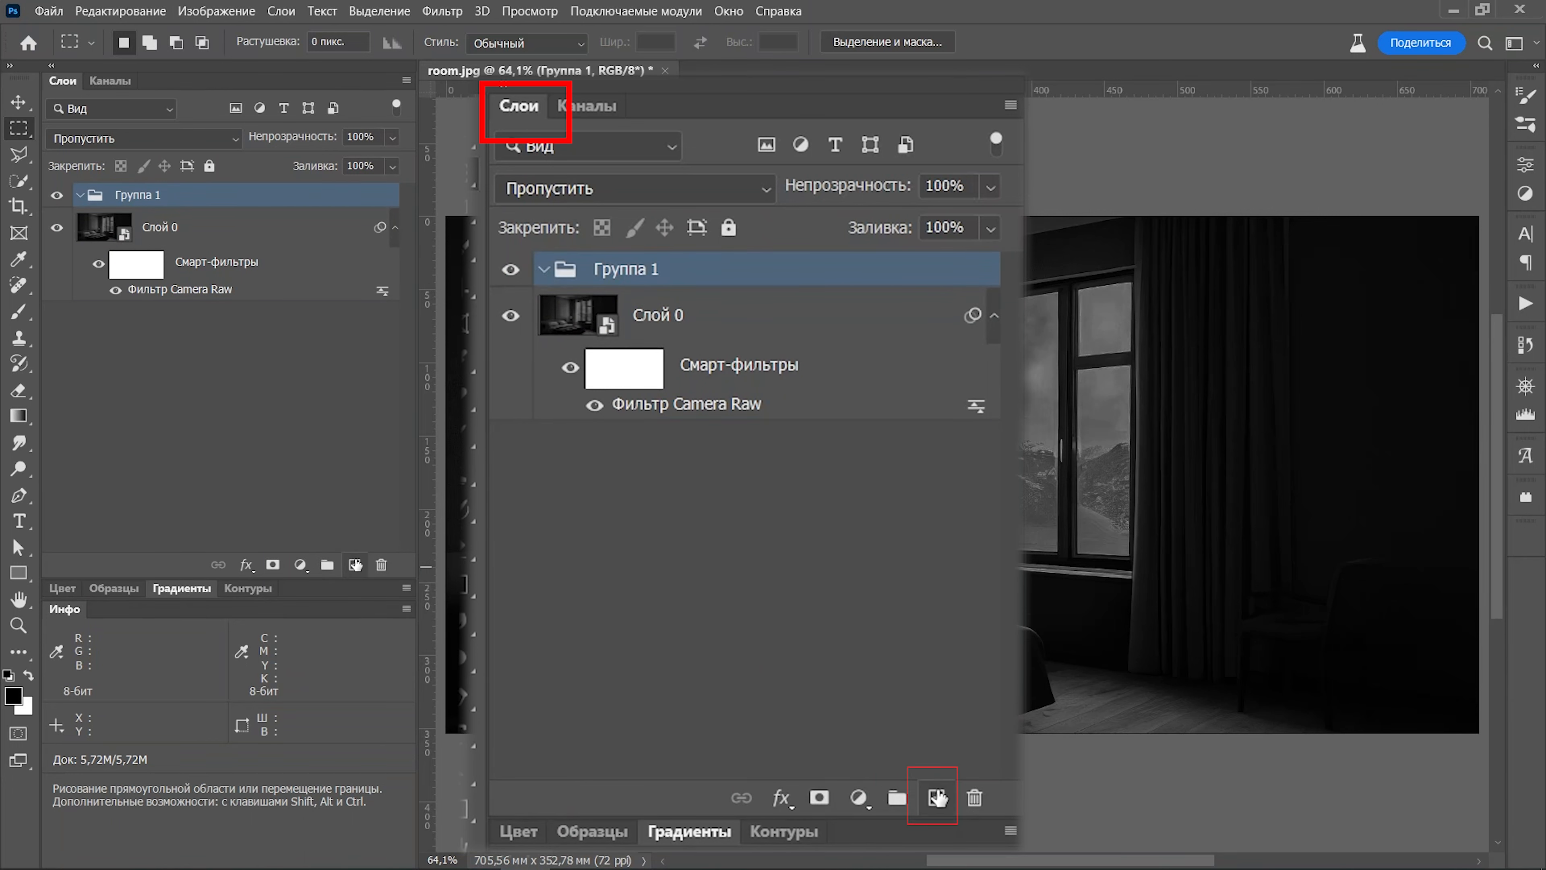
{"action": "left_click", "coordinate": [355, 565]}
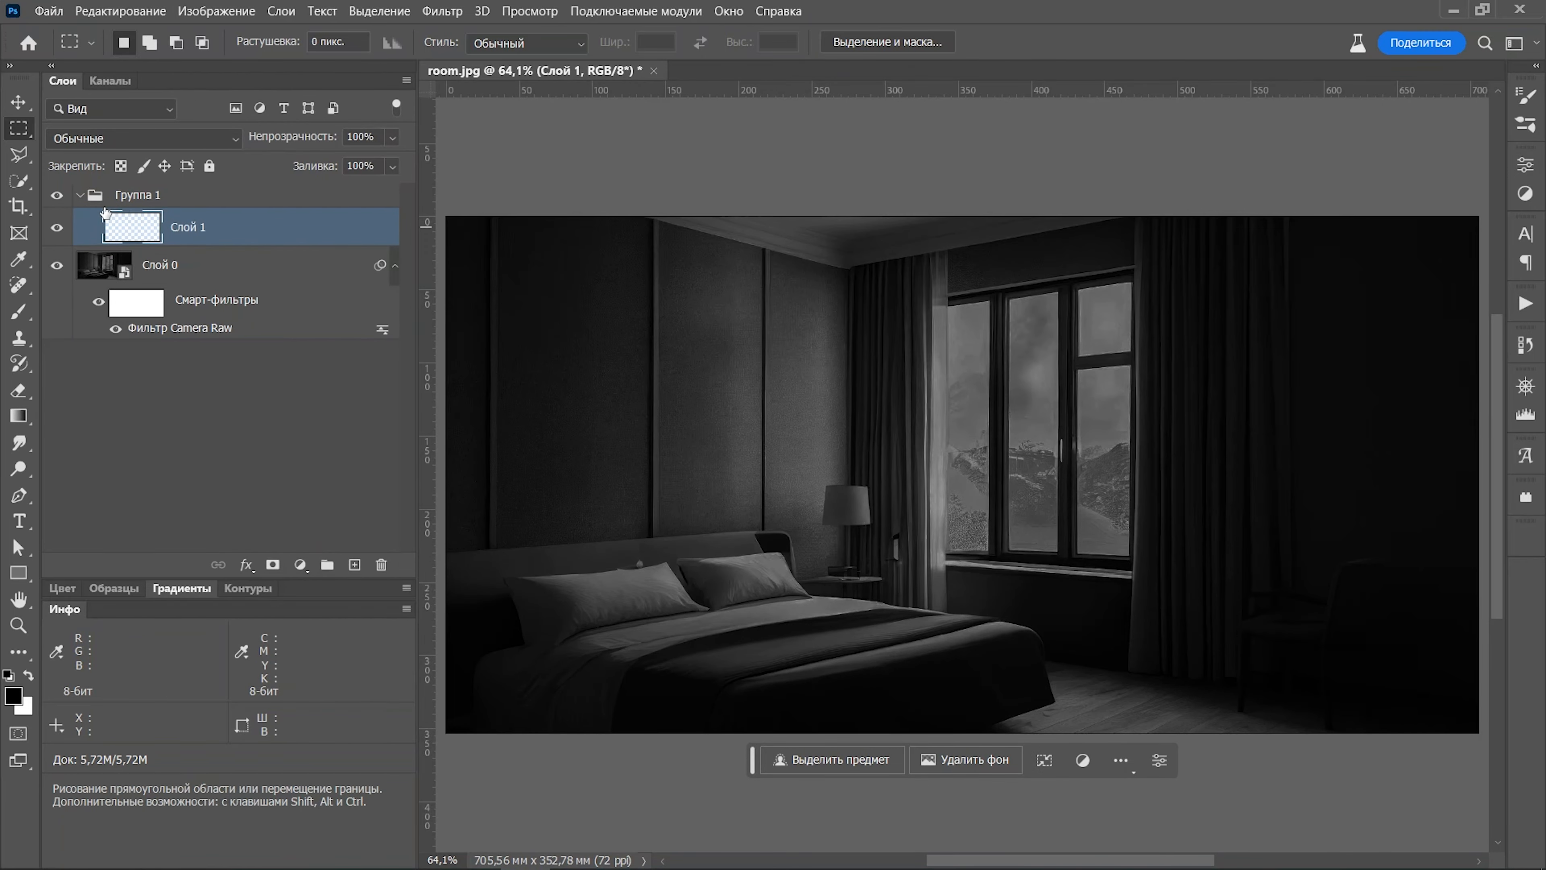
{"action": "double_click", "coordinate": [133, 200]}
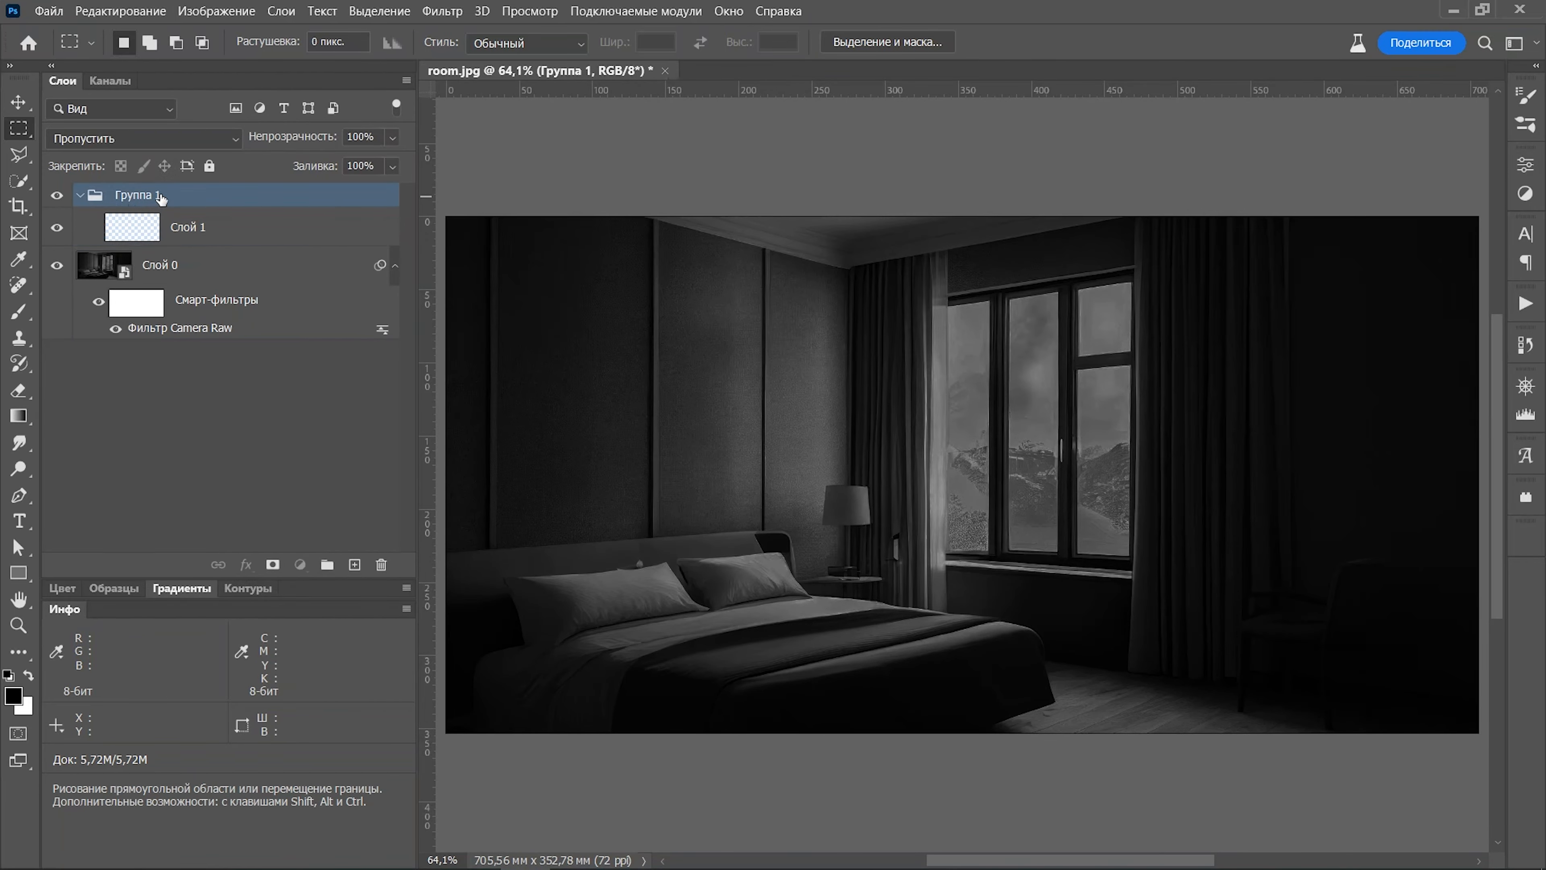
{"action": "type", "text": "Свет"}
{"action": "key", "text": "Return"}
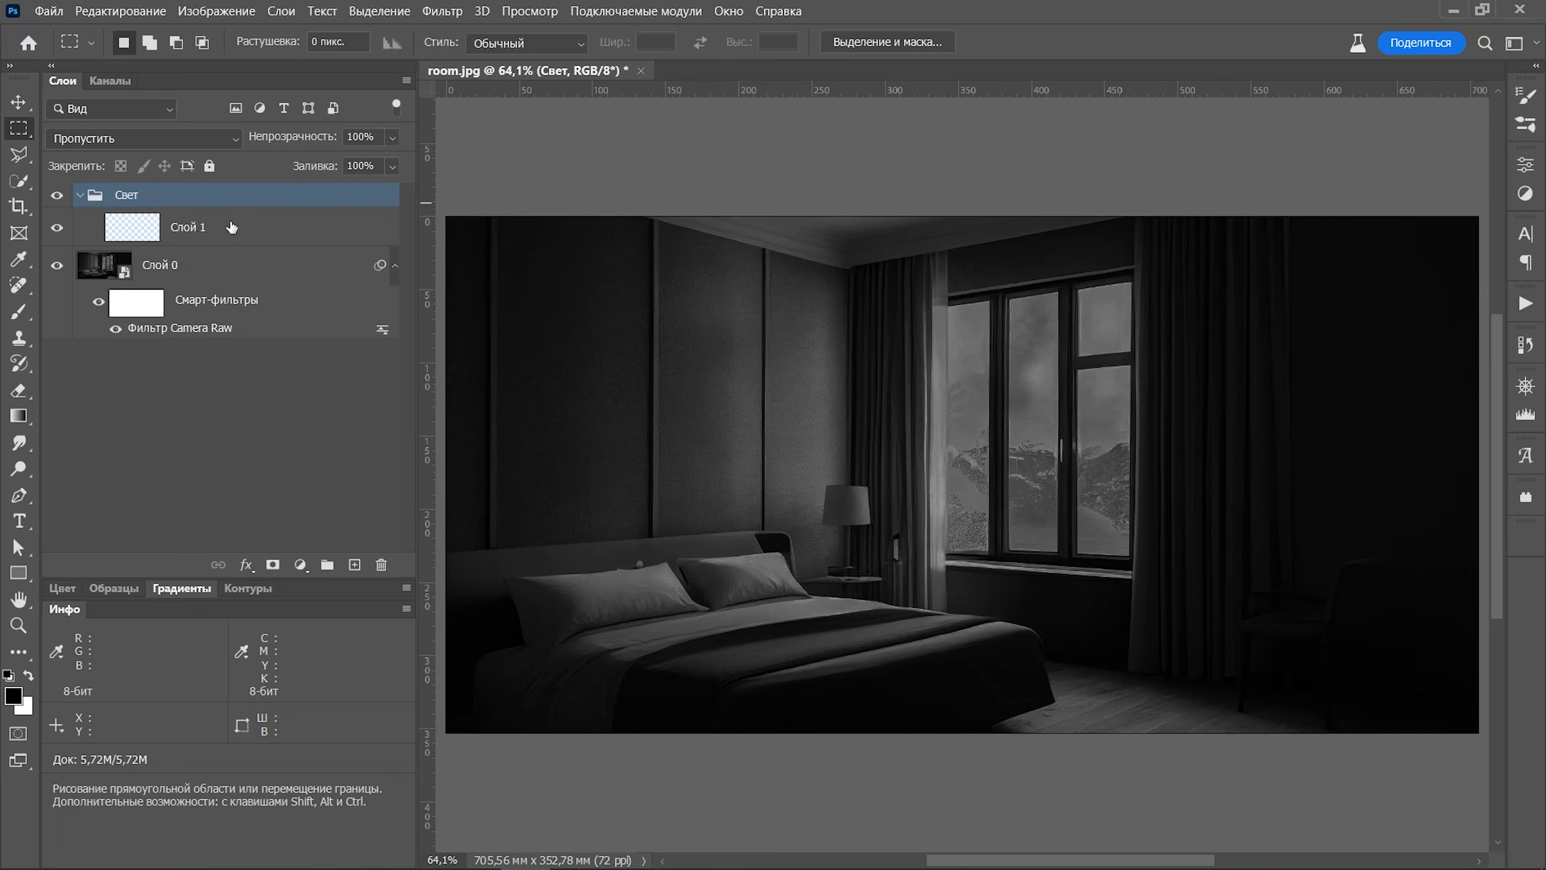
On the empty layer, make a triangular Polygonal Lasso selection about 215 × 251 mm, from the window's upper-left corner down to the bed
{"action": "left_click", "coordinate": [240, 229]}
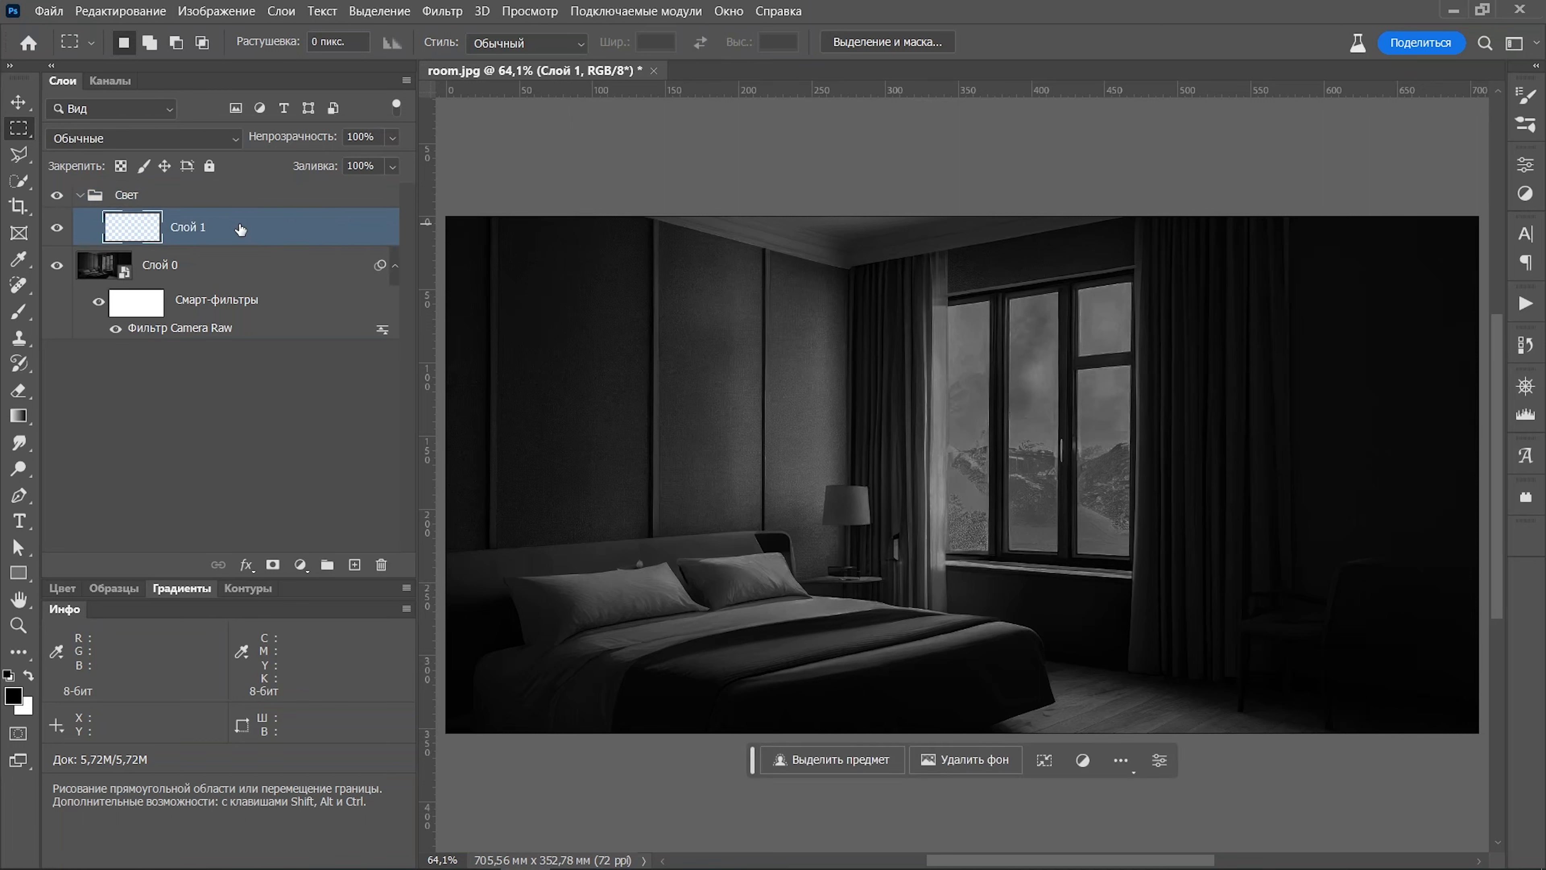
{"action": "left_click", "coordinate": [18, 156]}
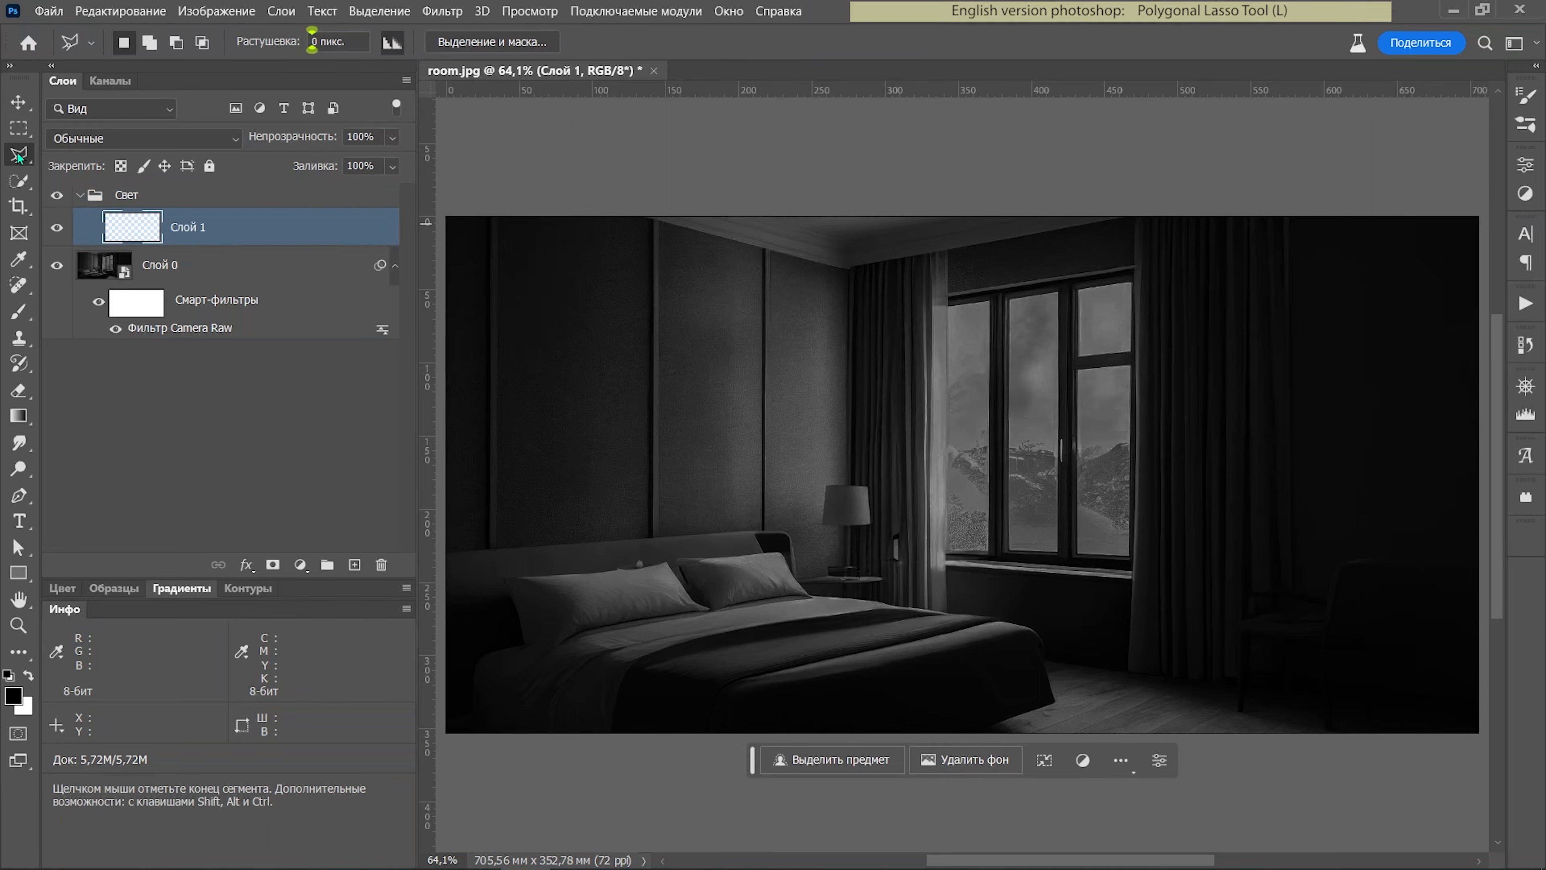
{"action": "left_click", "coordinate": [960, 332]}
{"action": "left_click", "coordinate": [646, 637]}
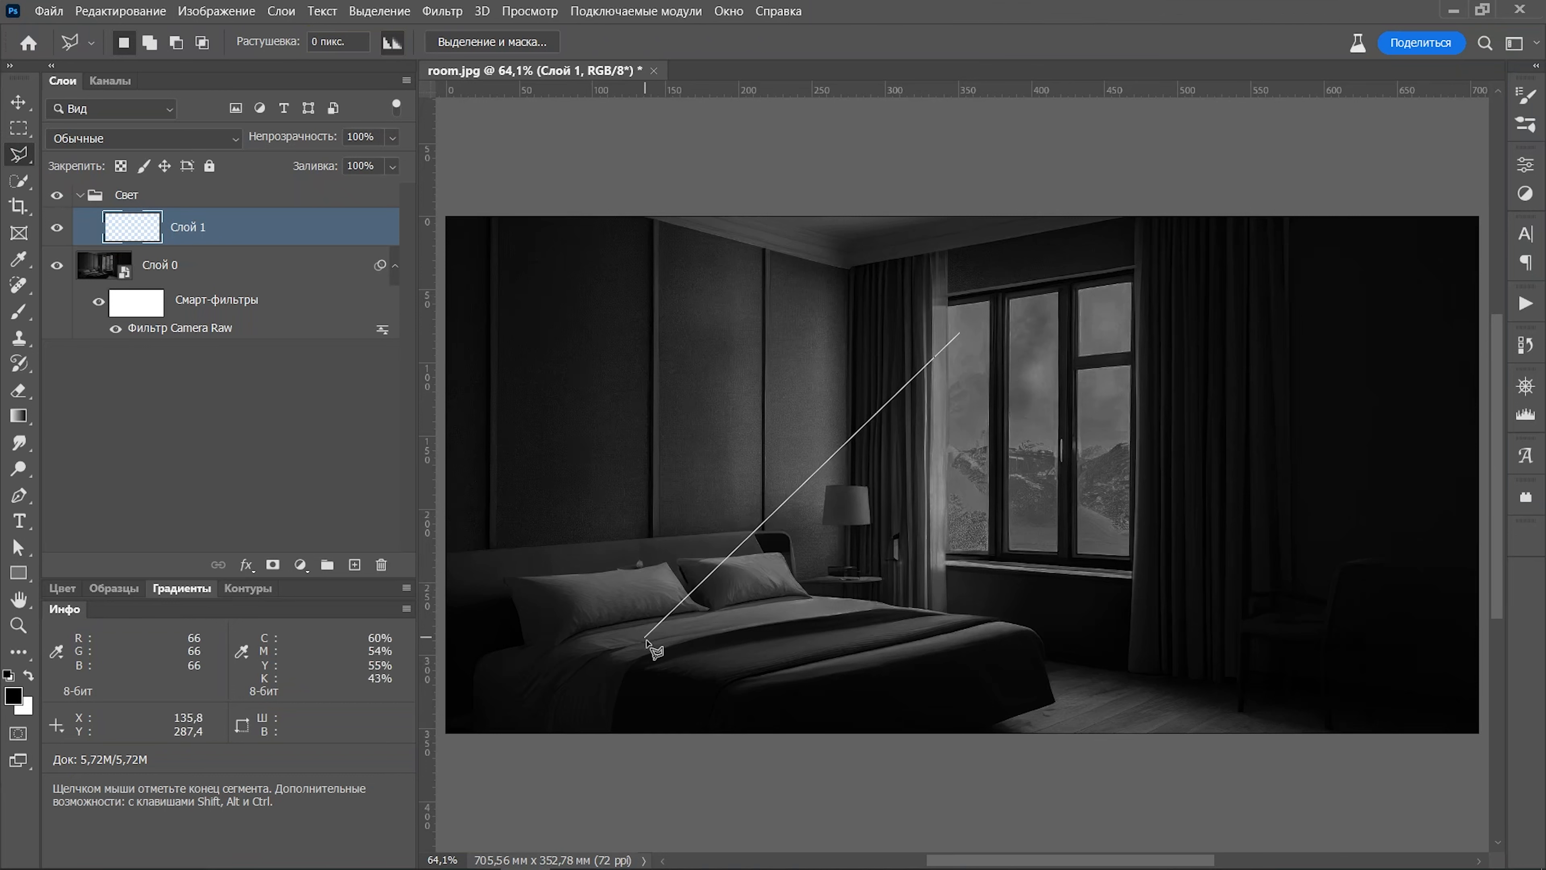
{"action": "left_click", "coordinate": [818, 697]}
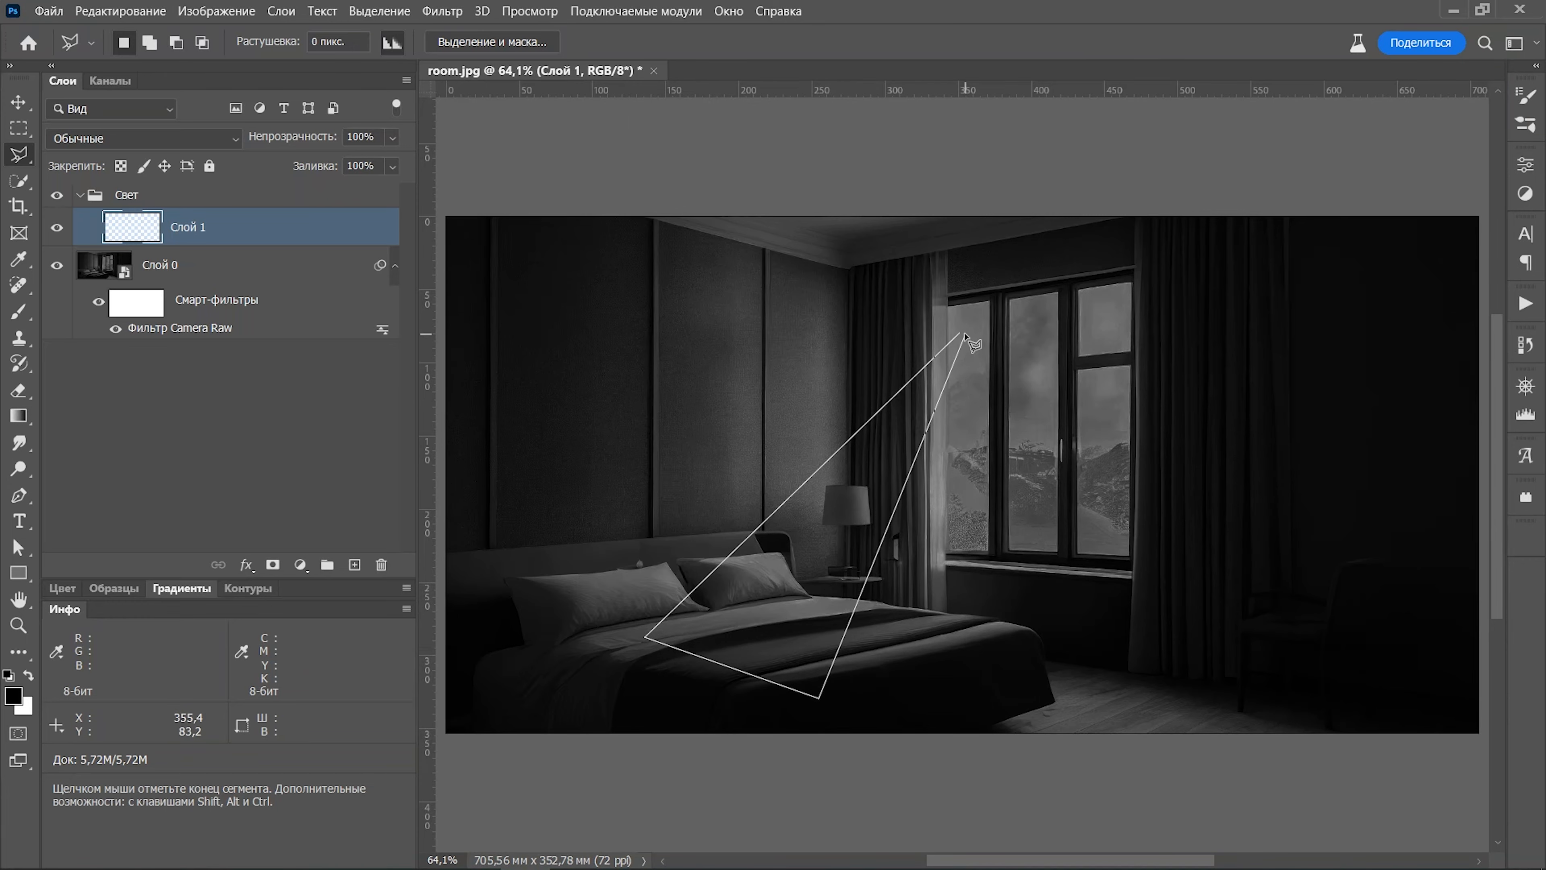
{"action": "left_click", "coordinate": [961, 333]}
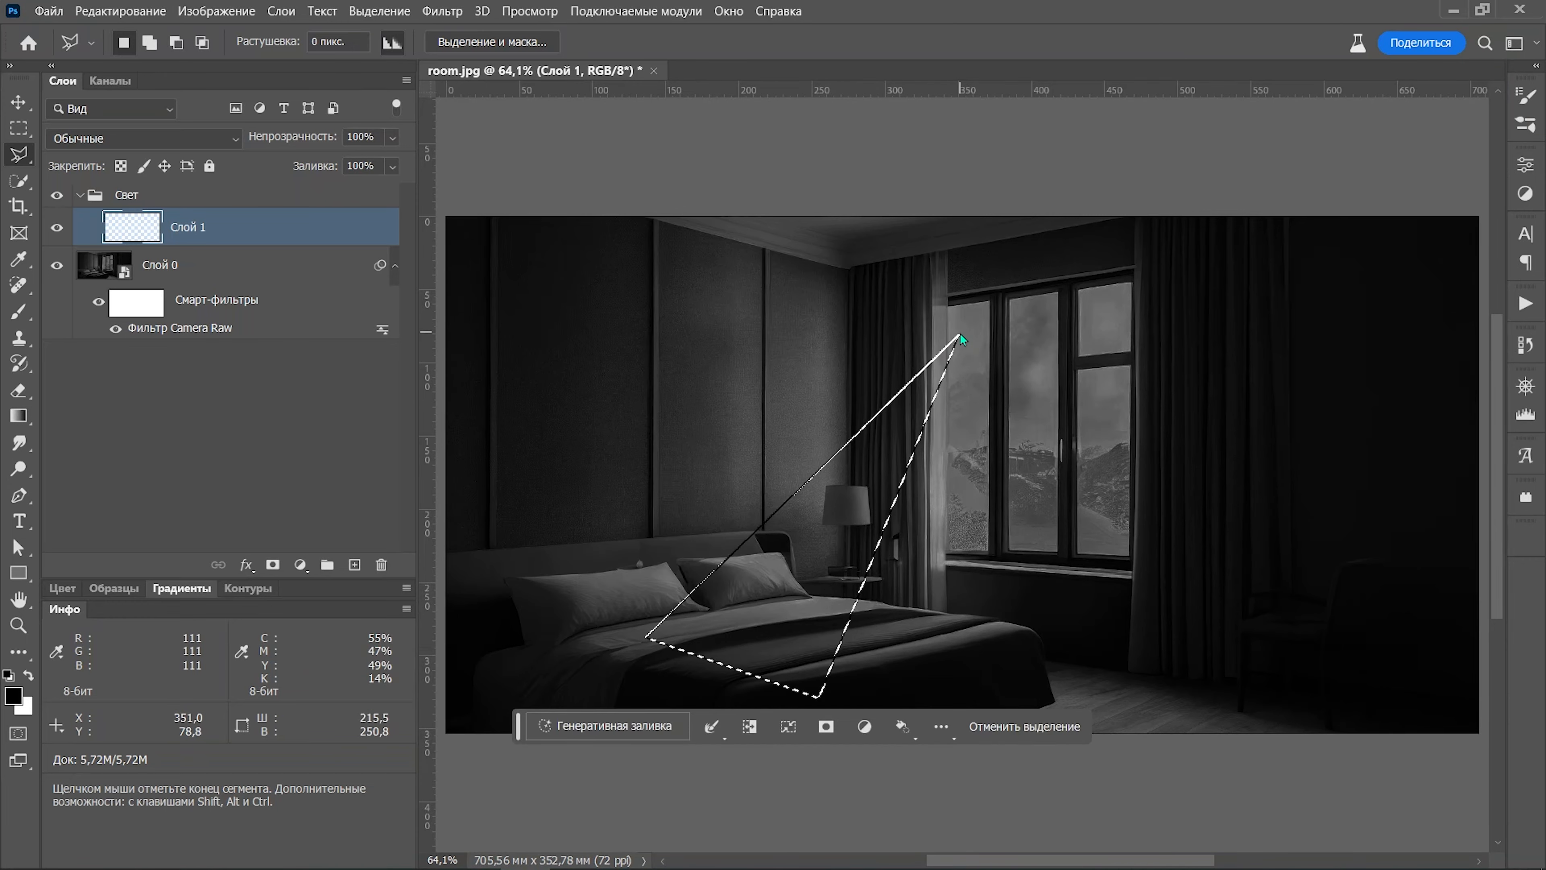
Fill the triangular selection with white in Normal mode at 100% opacity, then clear the selection
{"action": "left_click", "coordinate": [125, 11]}
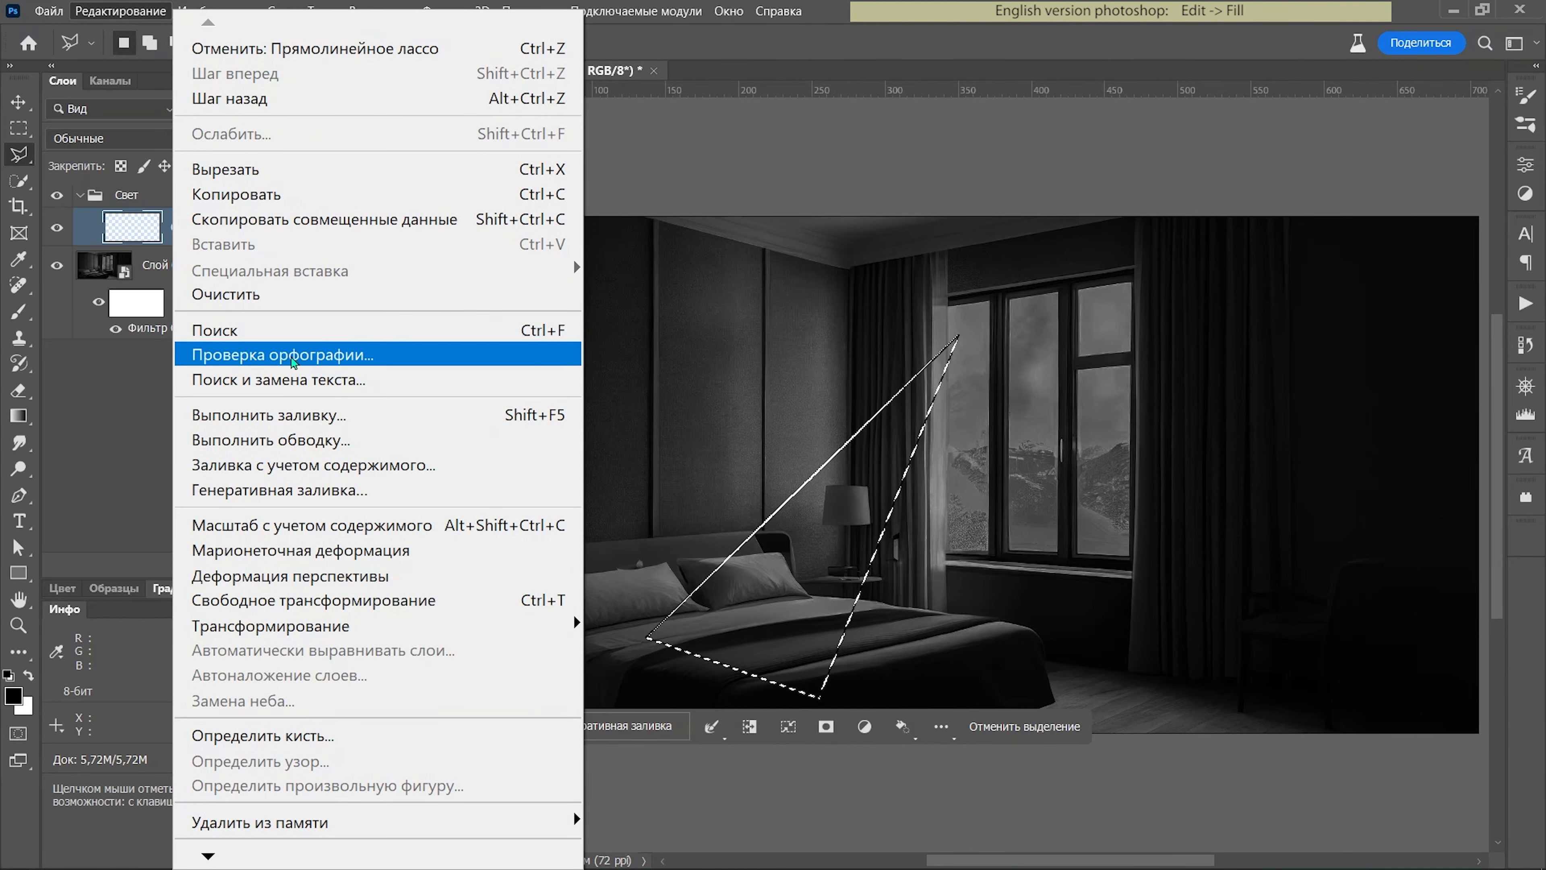
{"action": "left_click", "coordinate": [300, 413]}
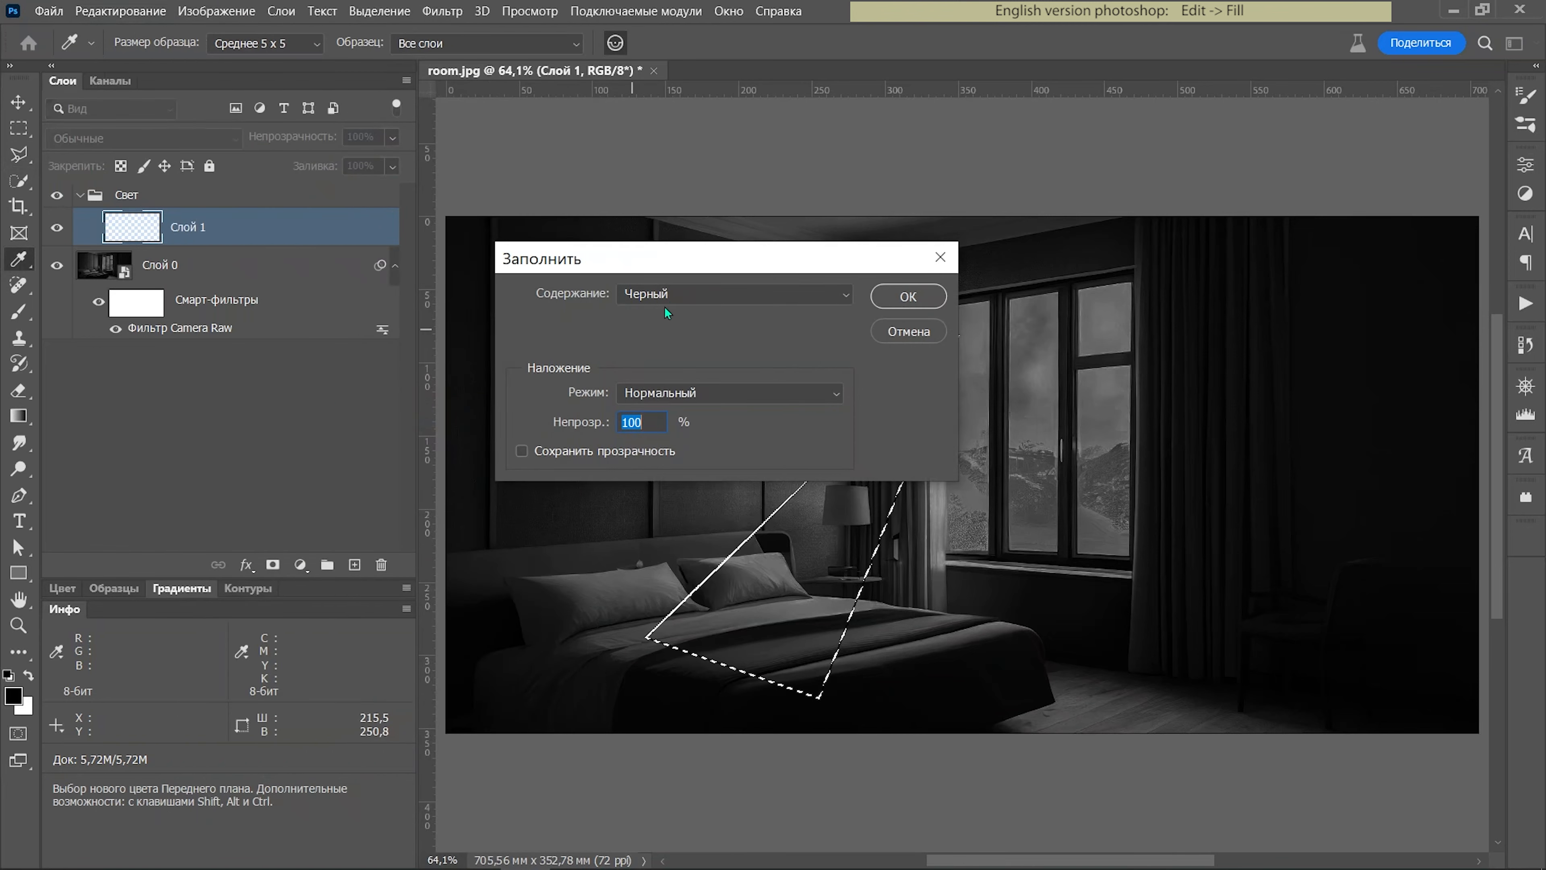
{"action": "left_click", "coordinate": [670, 294]}
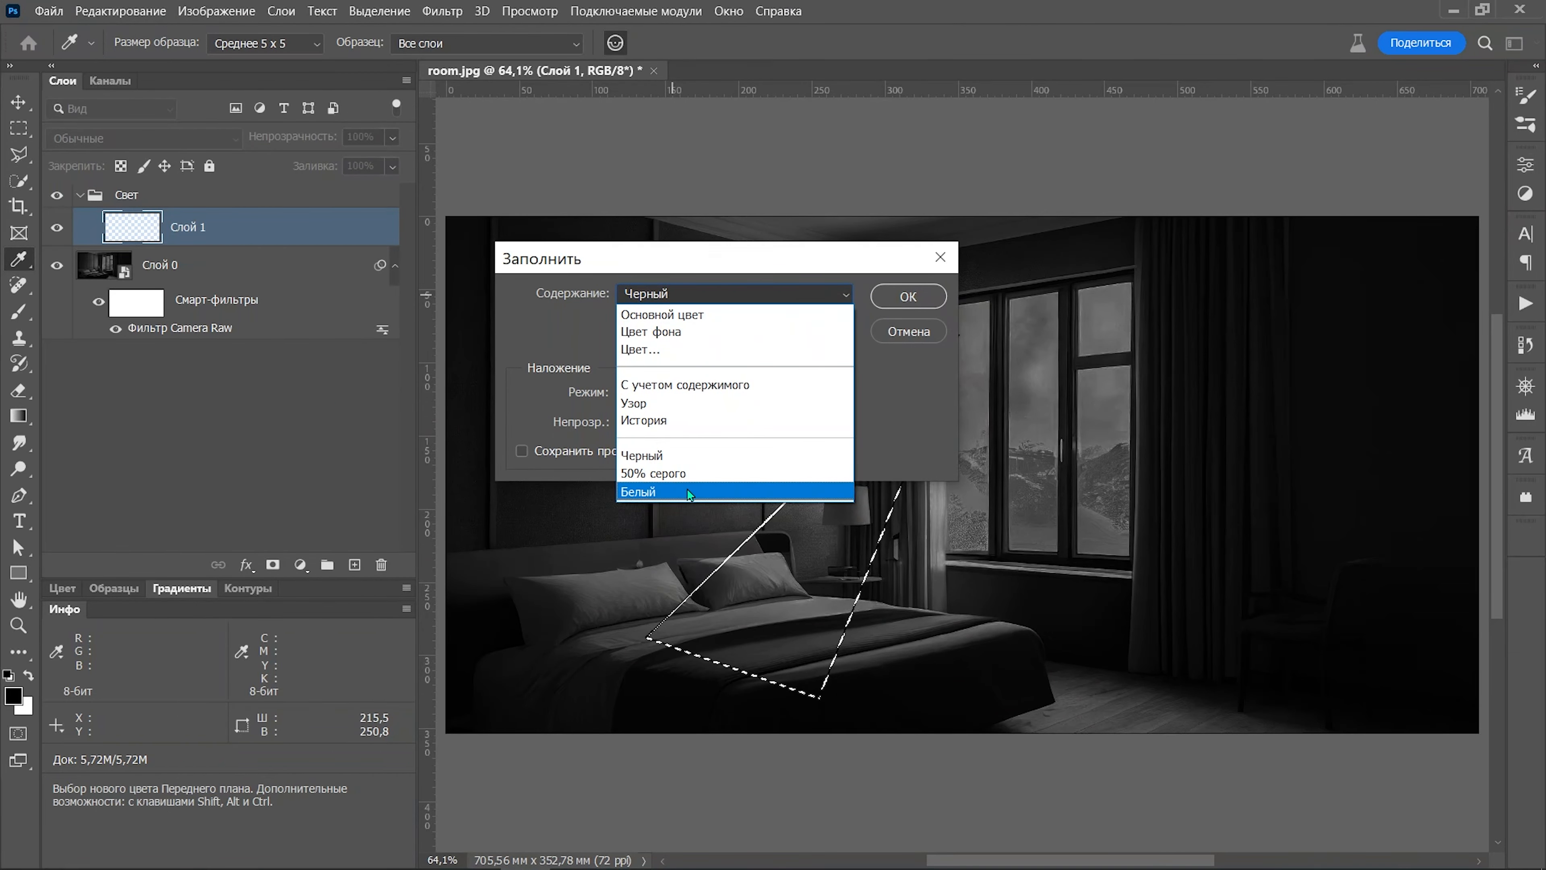
{"action": "left_click", "coordinate": [687, 490]}
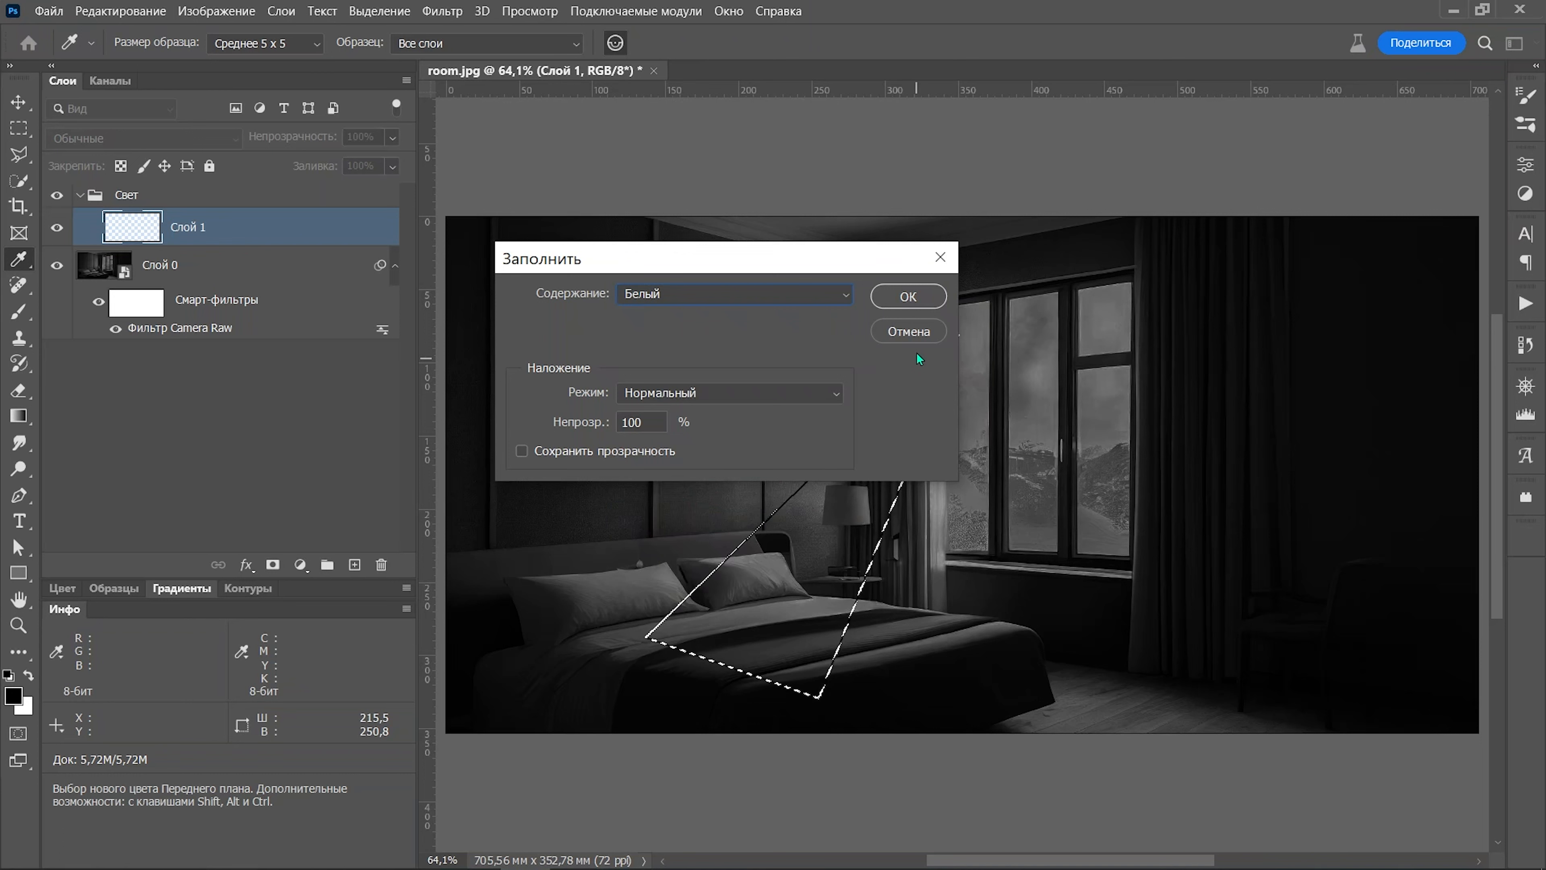
{"action": "left_click", "coordinate": [909, 296]}
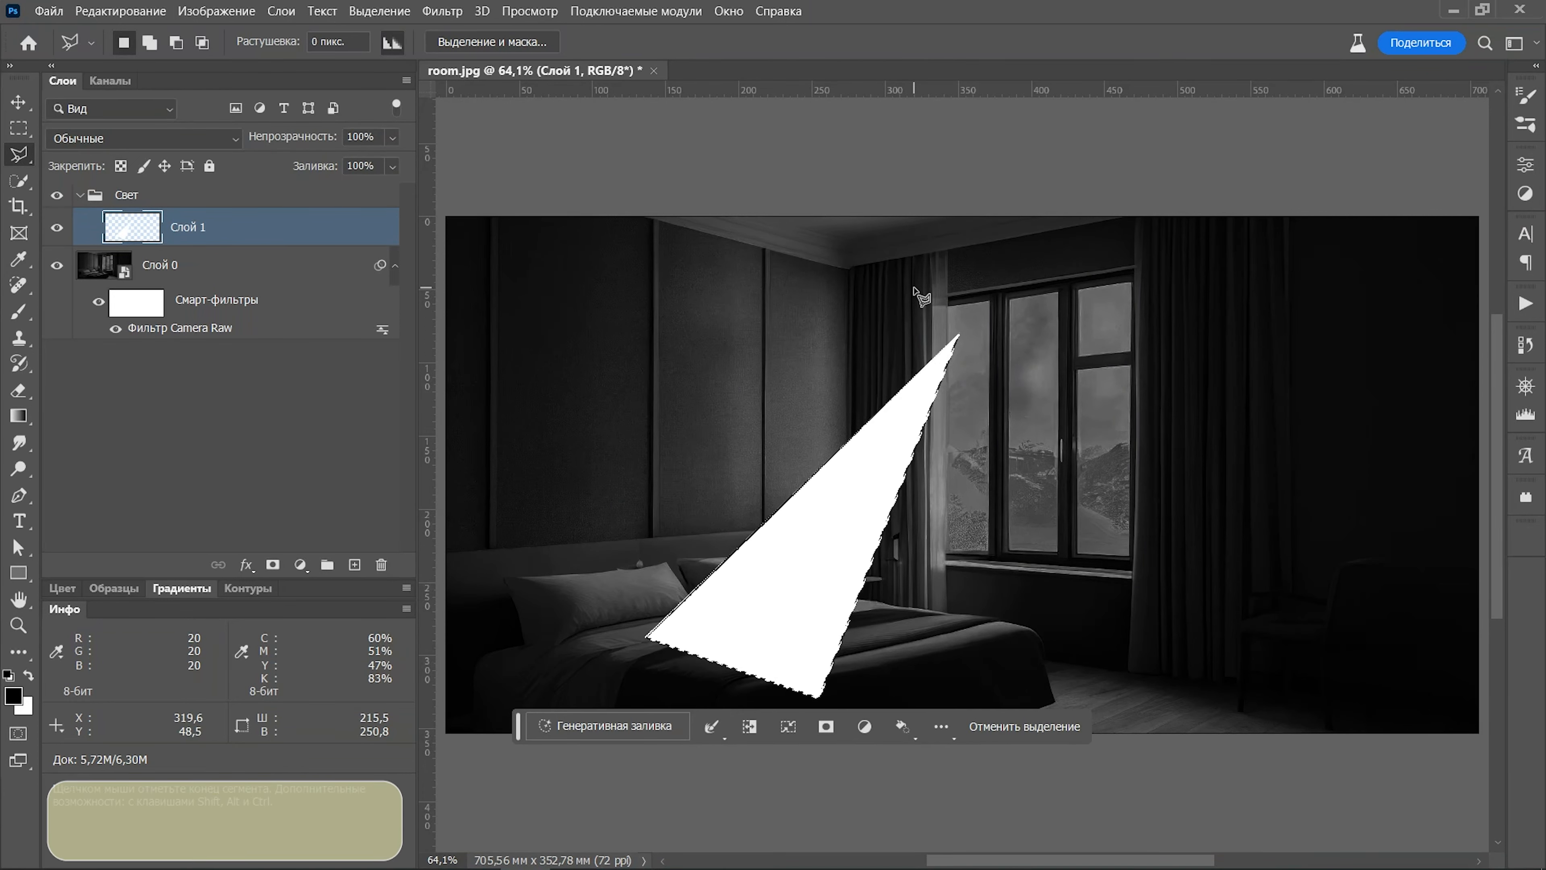
{"action": "key", "text": "ctrl+d"}
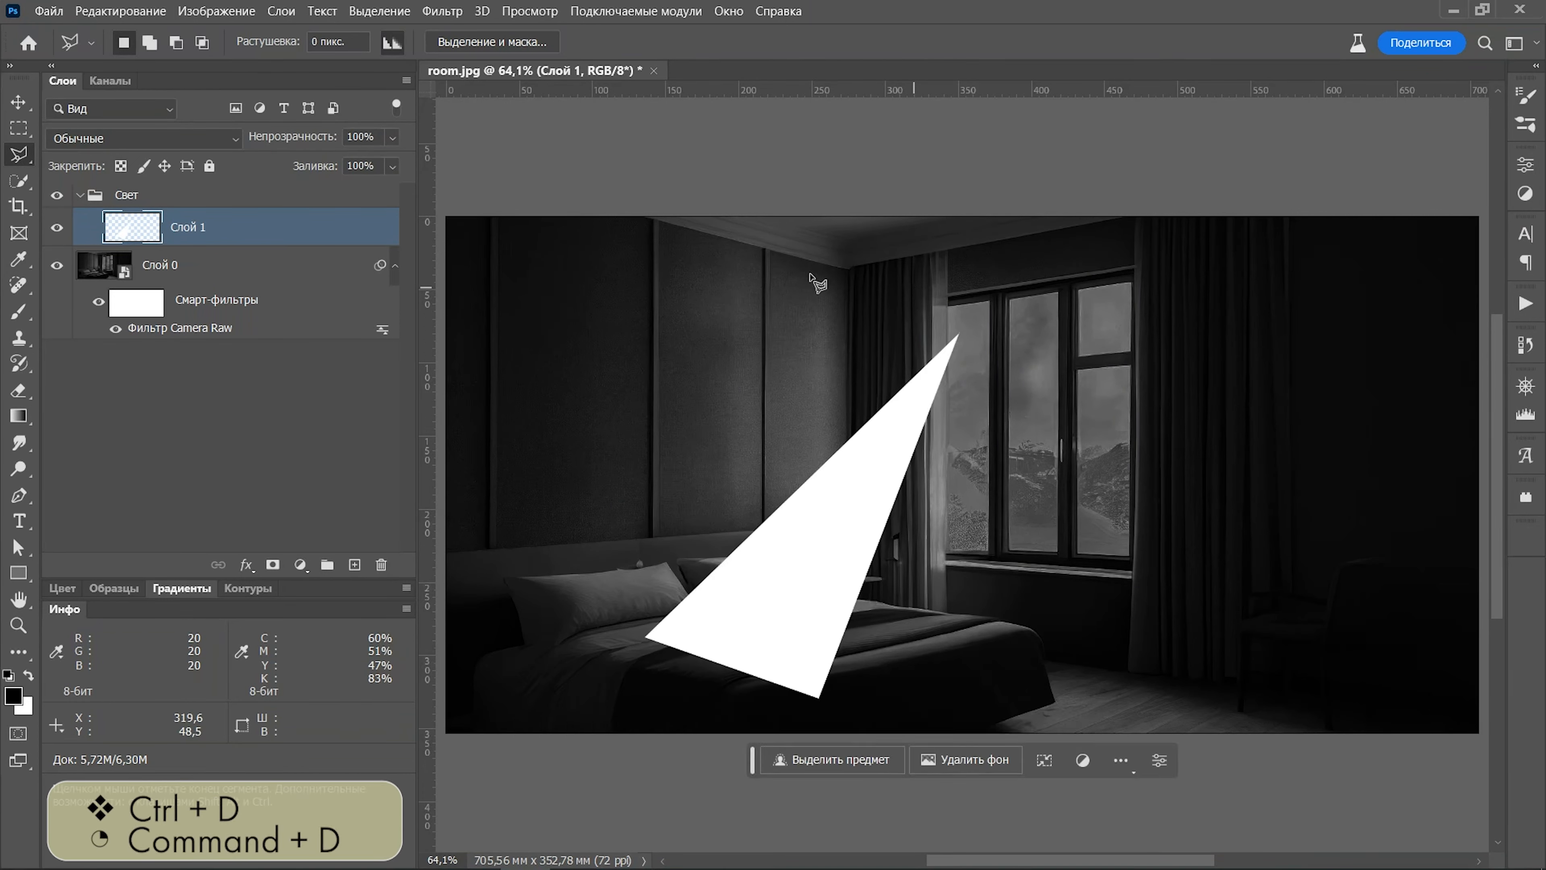
Rename the layer with the white triangle "Луч"
{"action": "double_click", "coordinate": [198, 234]}
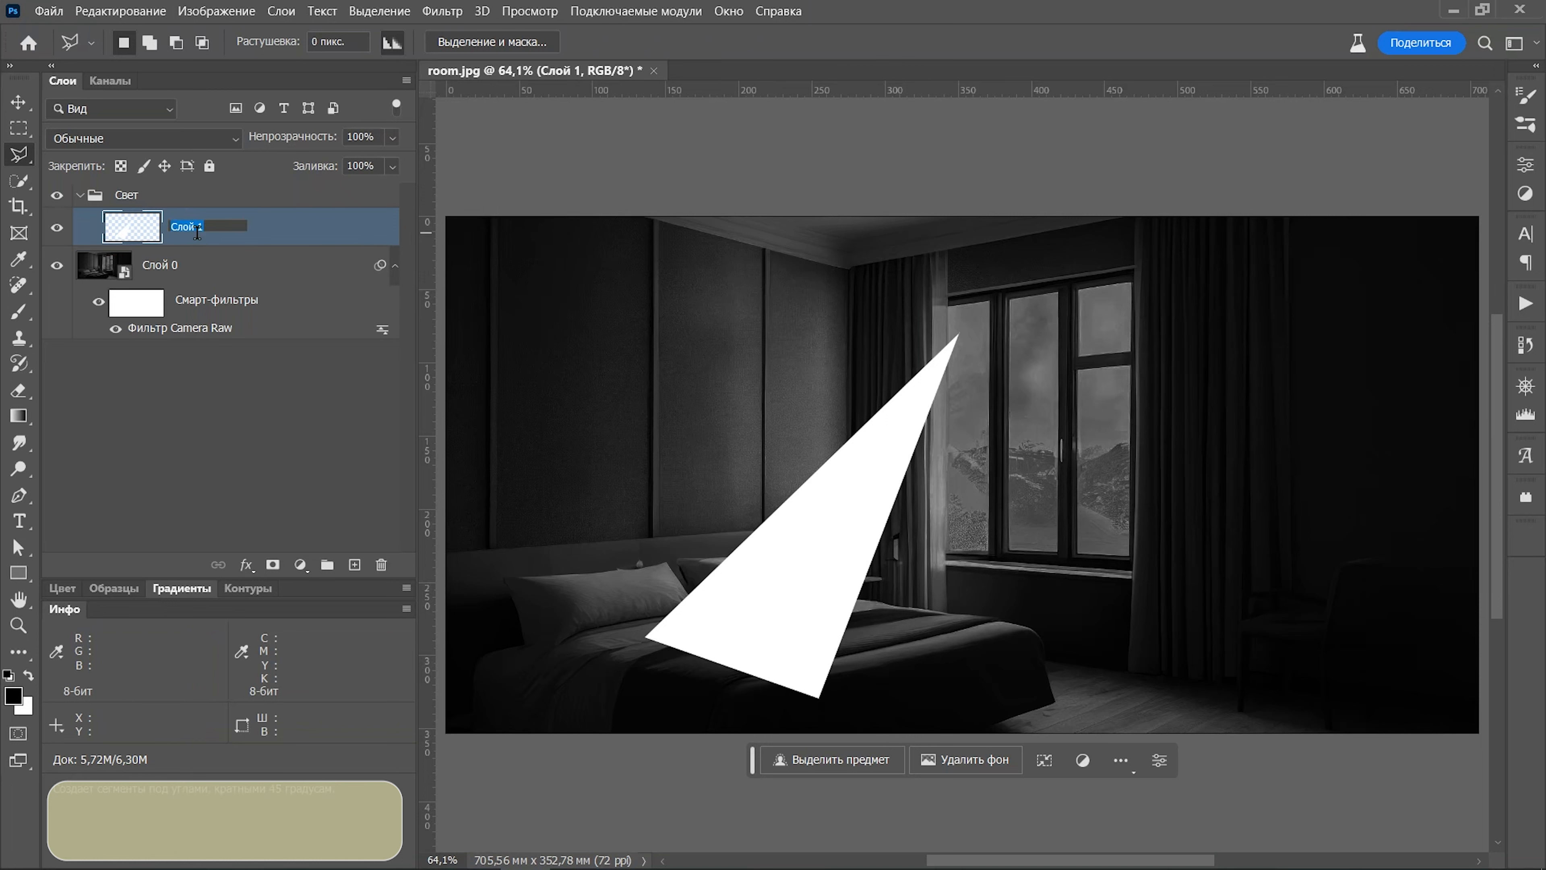
{"action": "type", "text": "Луч"}
{"action": "key", "text": "Return"}
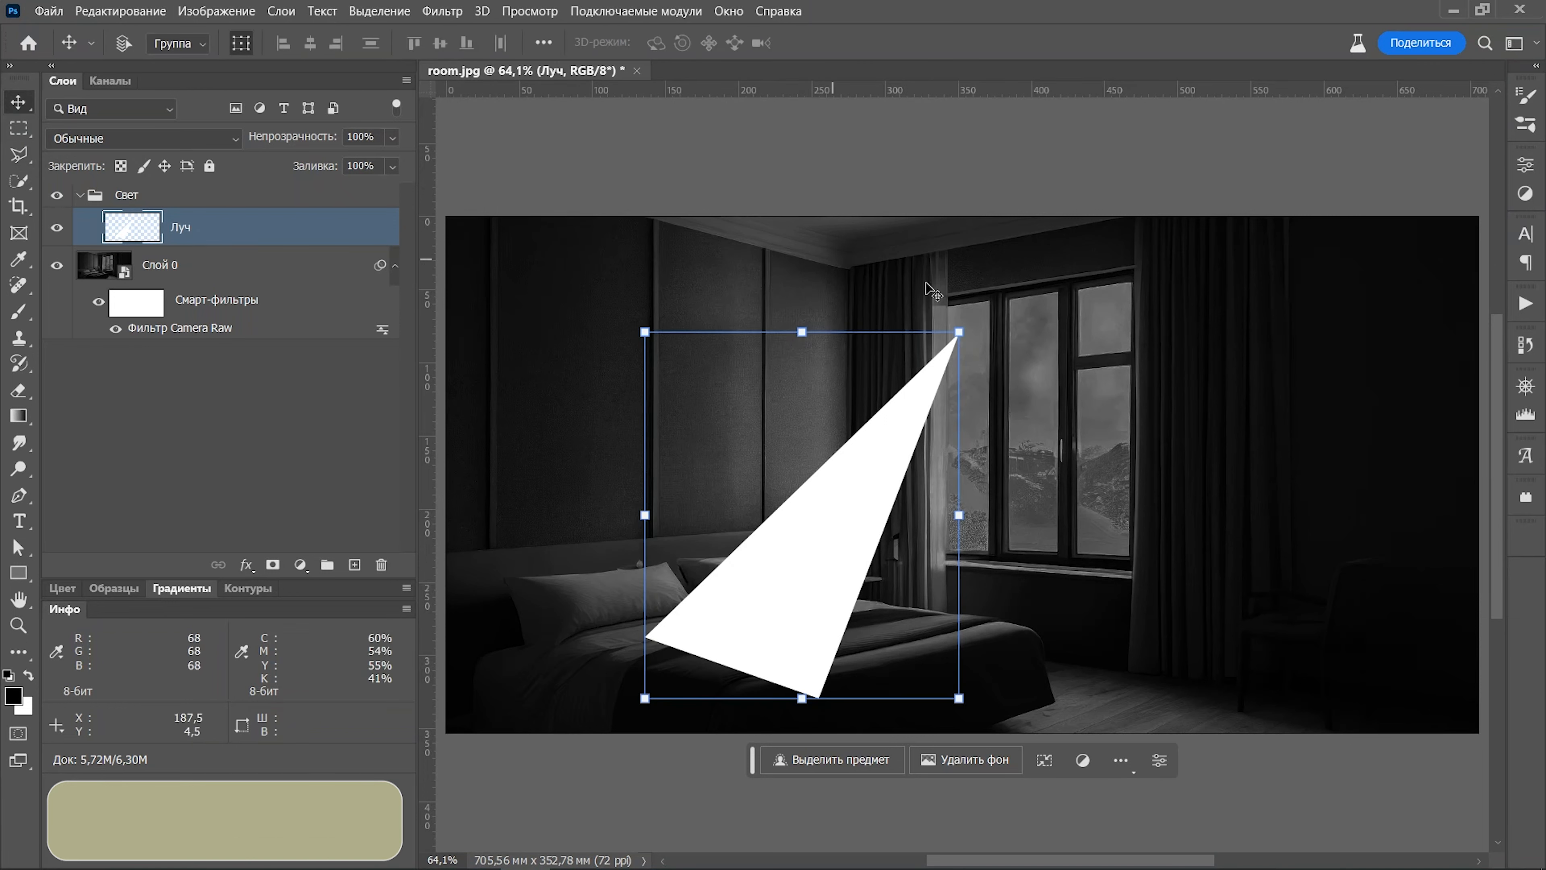
Rotate the white triangle counterclockwise by about 31° so that it stands upright with its tip at the top
{"action": "key", "text": "ctrl+t"}
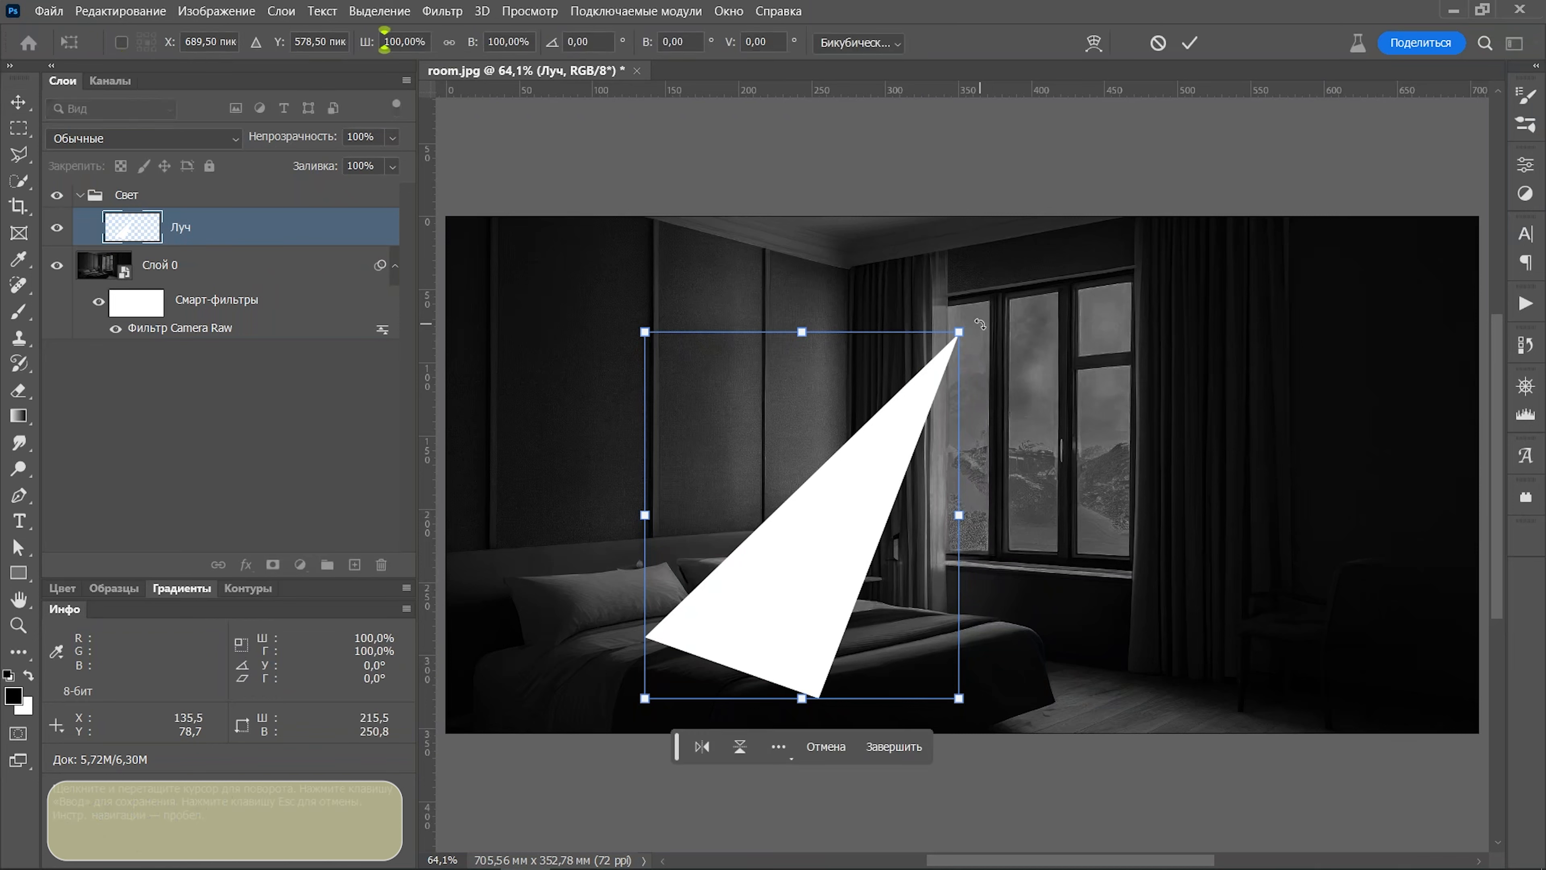
{"action": "left_click_drag", "start_coordinate": [980, 324], "coordinate": [851, 280]}
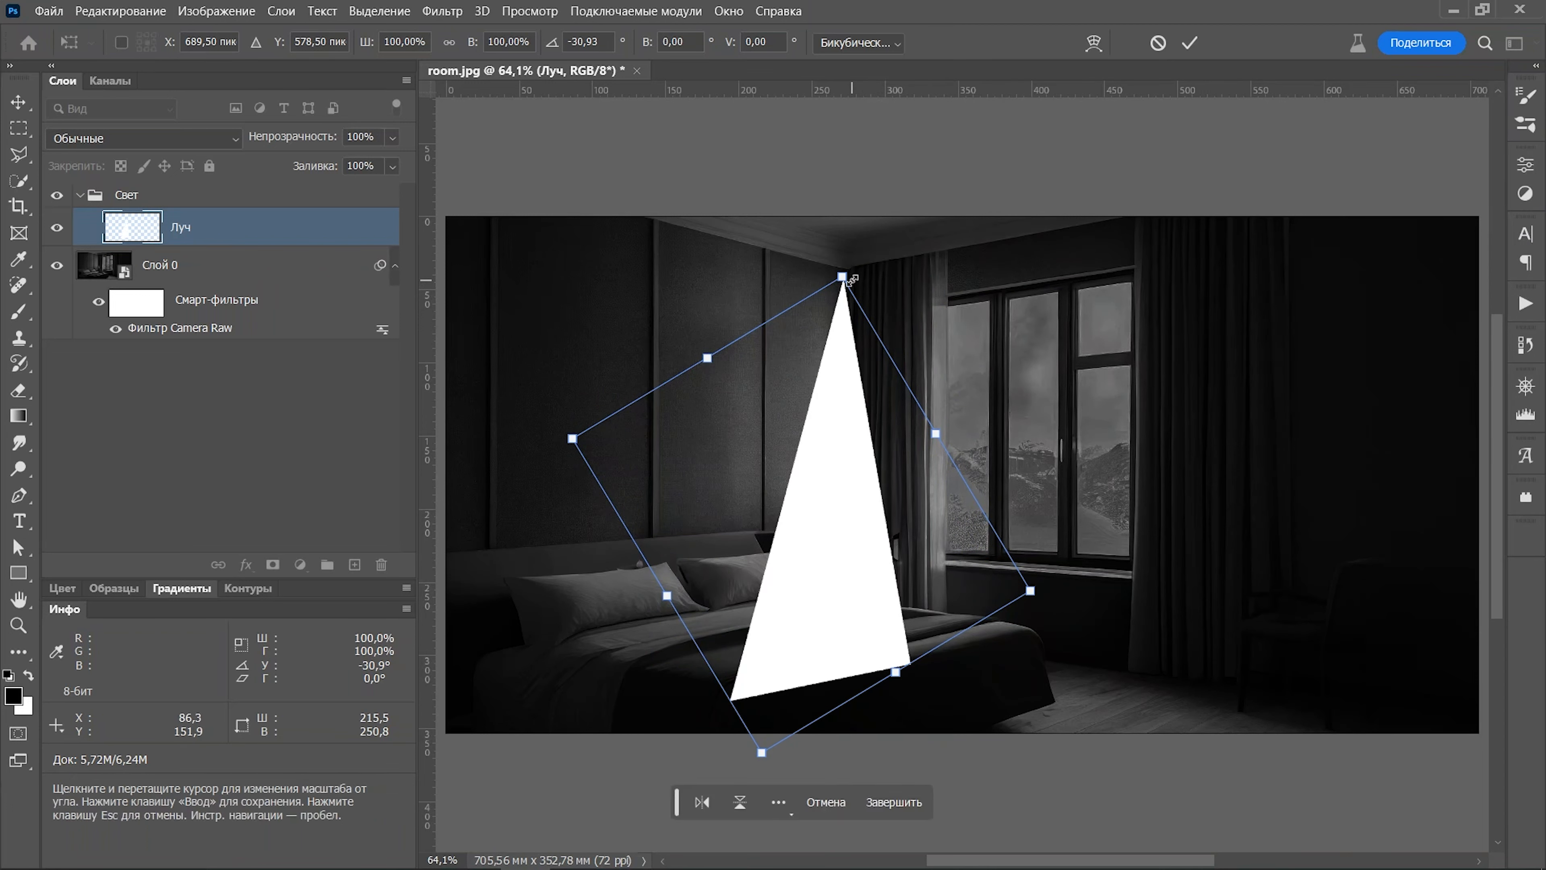
{"action": "key", "text": "Return"}
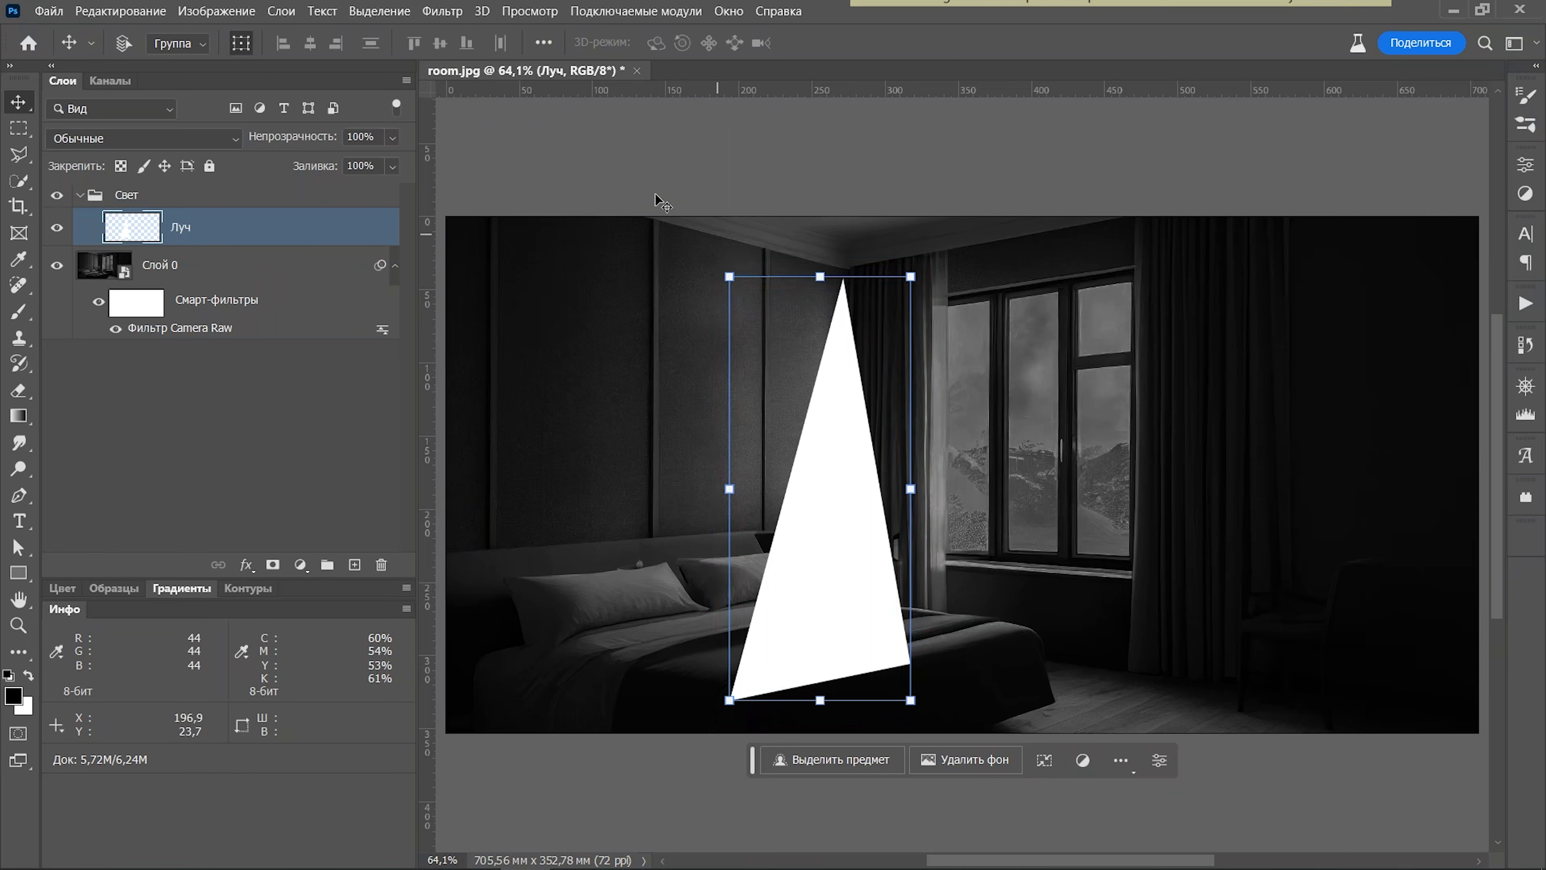
Convert the Луч layer to a smart object and set its opacity to 45%
{"action": "right_click", "coordinate": [272, 233]}
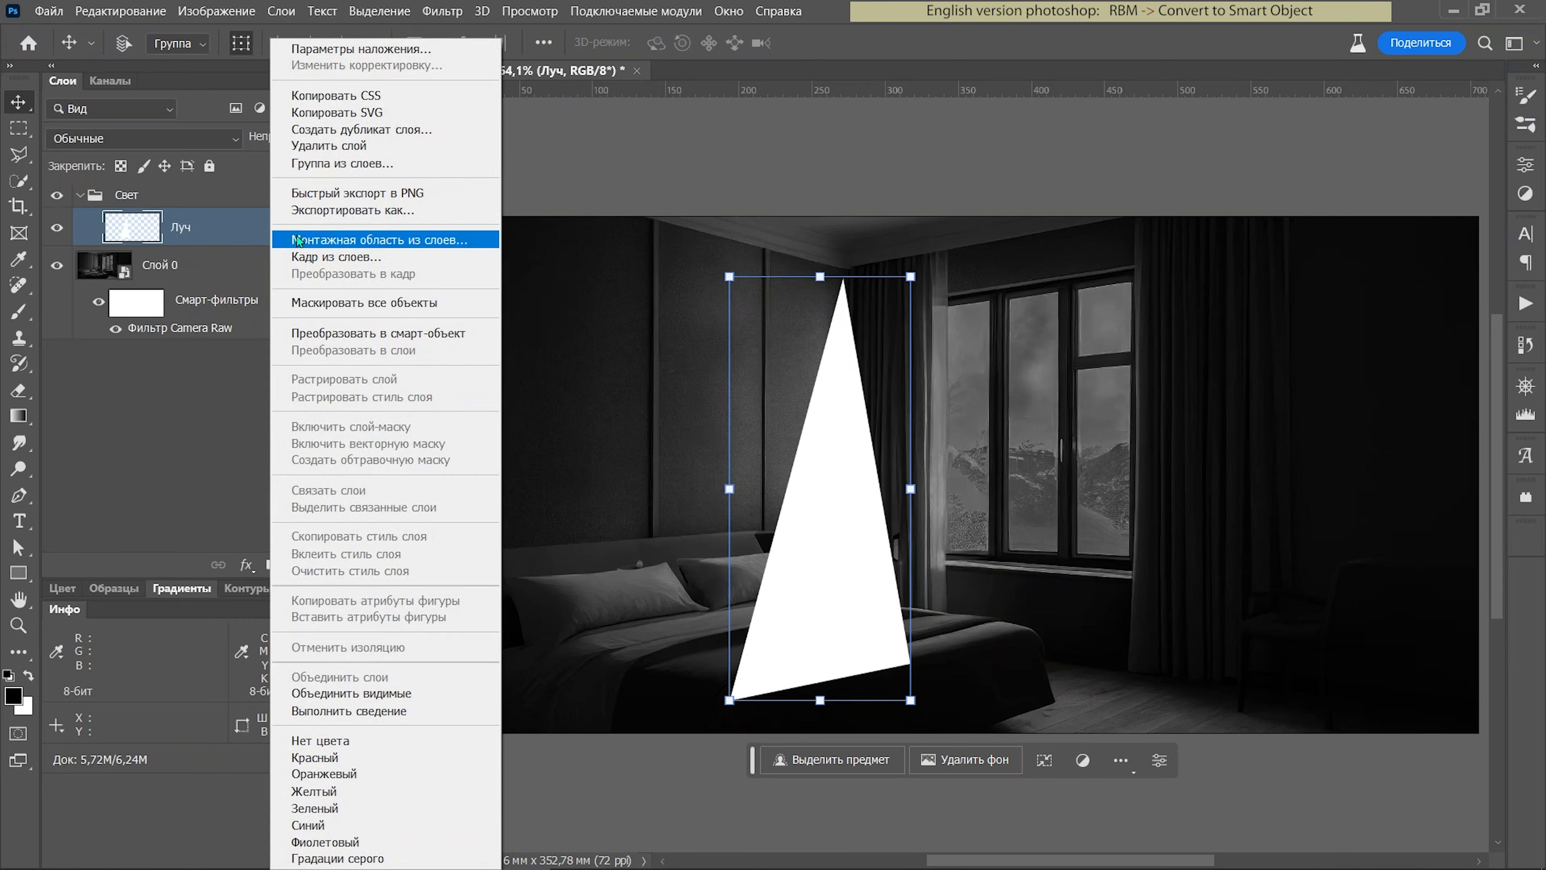
{"action": "left_click", "coordinate": [329, 336]}
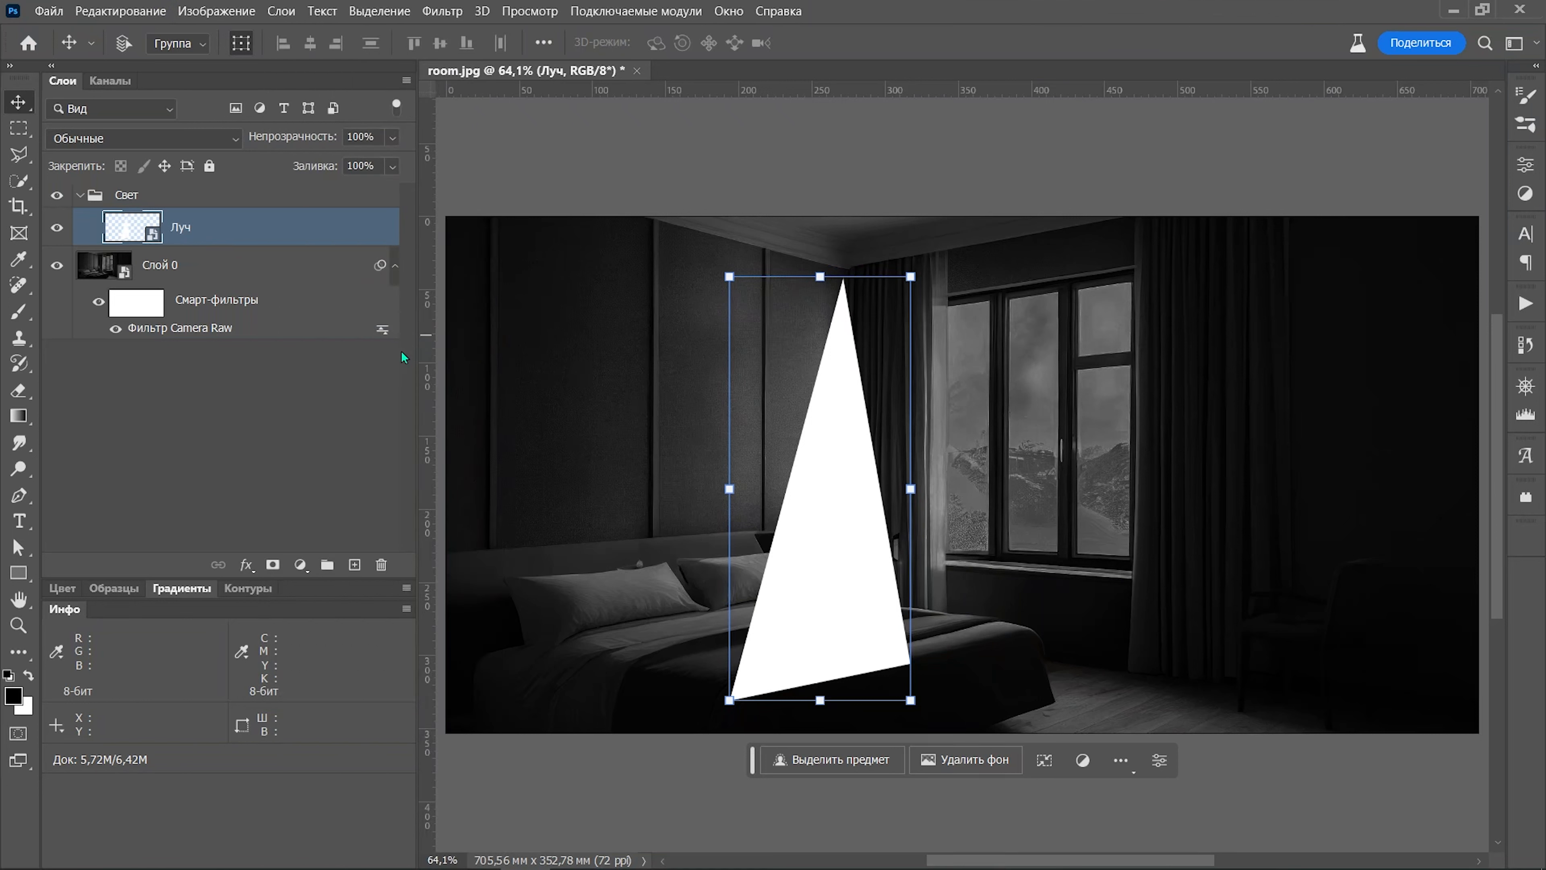
{"action": "left_click", "coordinate": [280, 144]}
{"action": "type", "text": "45"}
{"action": "key", "text": "Return"}
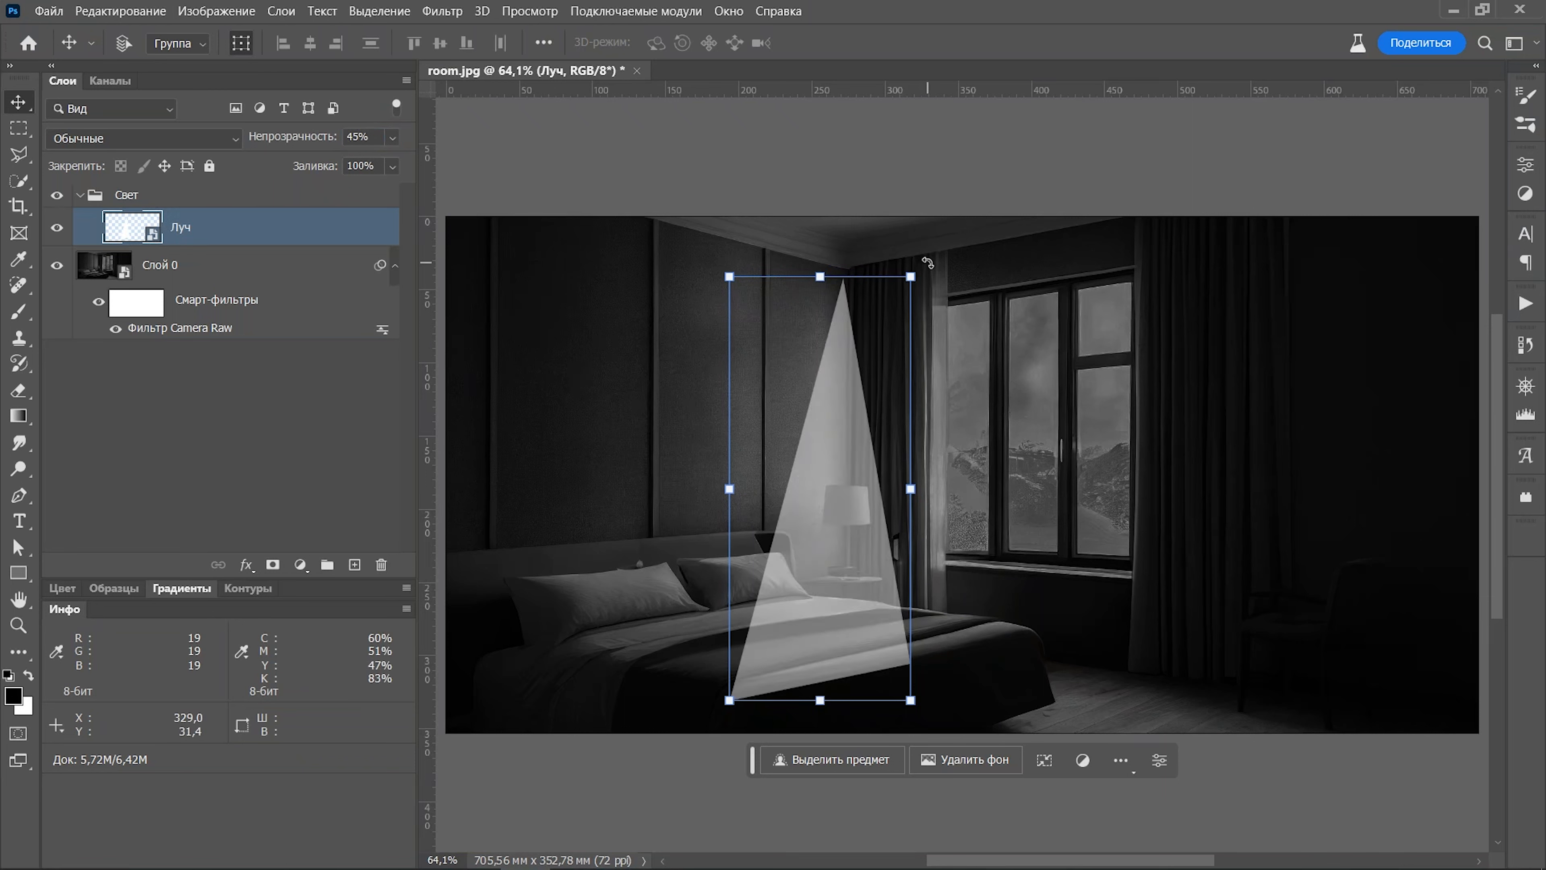
Rotate the beam about 51.5°, place its tip at the window's upper-left corner and stretch its height to about 178.5% beyond the bed
{"action": "left_click_drag", "start_coordinate": [929, 264], "coordinate": [1059, 435]}
{"action": "left_click_drag", "start_coordinate": [890, 457], "coordinate": [870, 383]}
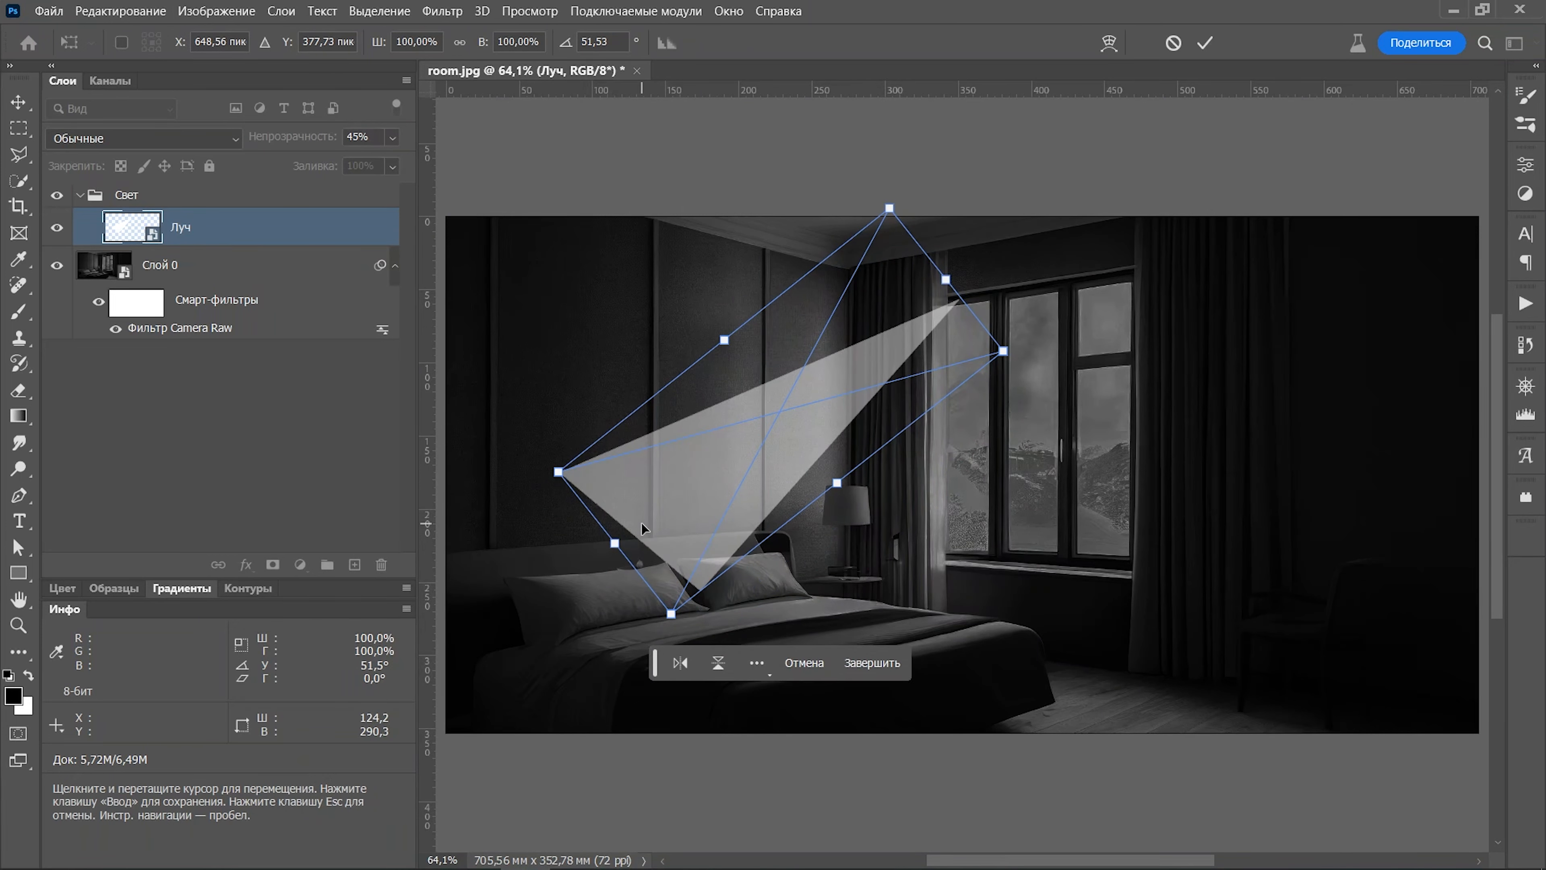
{"action": "left_click_drag", "start_coordinate": [615, 543], "coordinate": [563, 638]}
{"action": "left_click_drag", "start_coordinate": [1081, 367], "coordinate": [1087, 361]}
{"action": "left_click_drag", "start_coordinate": [1359, 475], "coordinate": [1280, 508]}
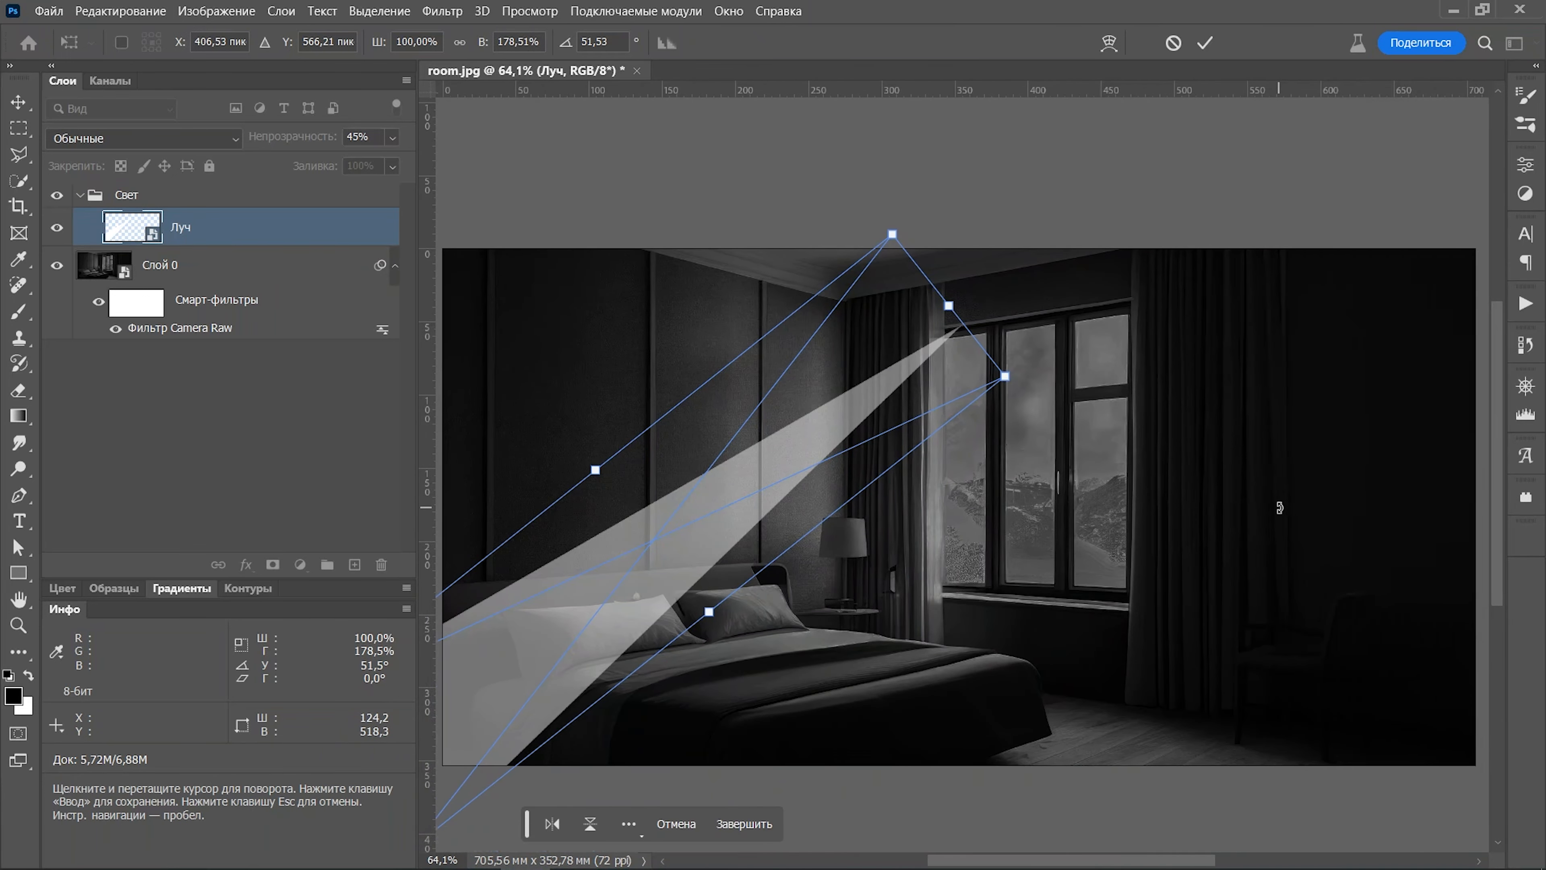
{"action": "scroll", "coordinate": [1281, 514], "scroll_direction": "down", "scroll_amount": 1}
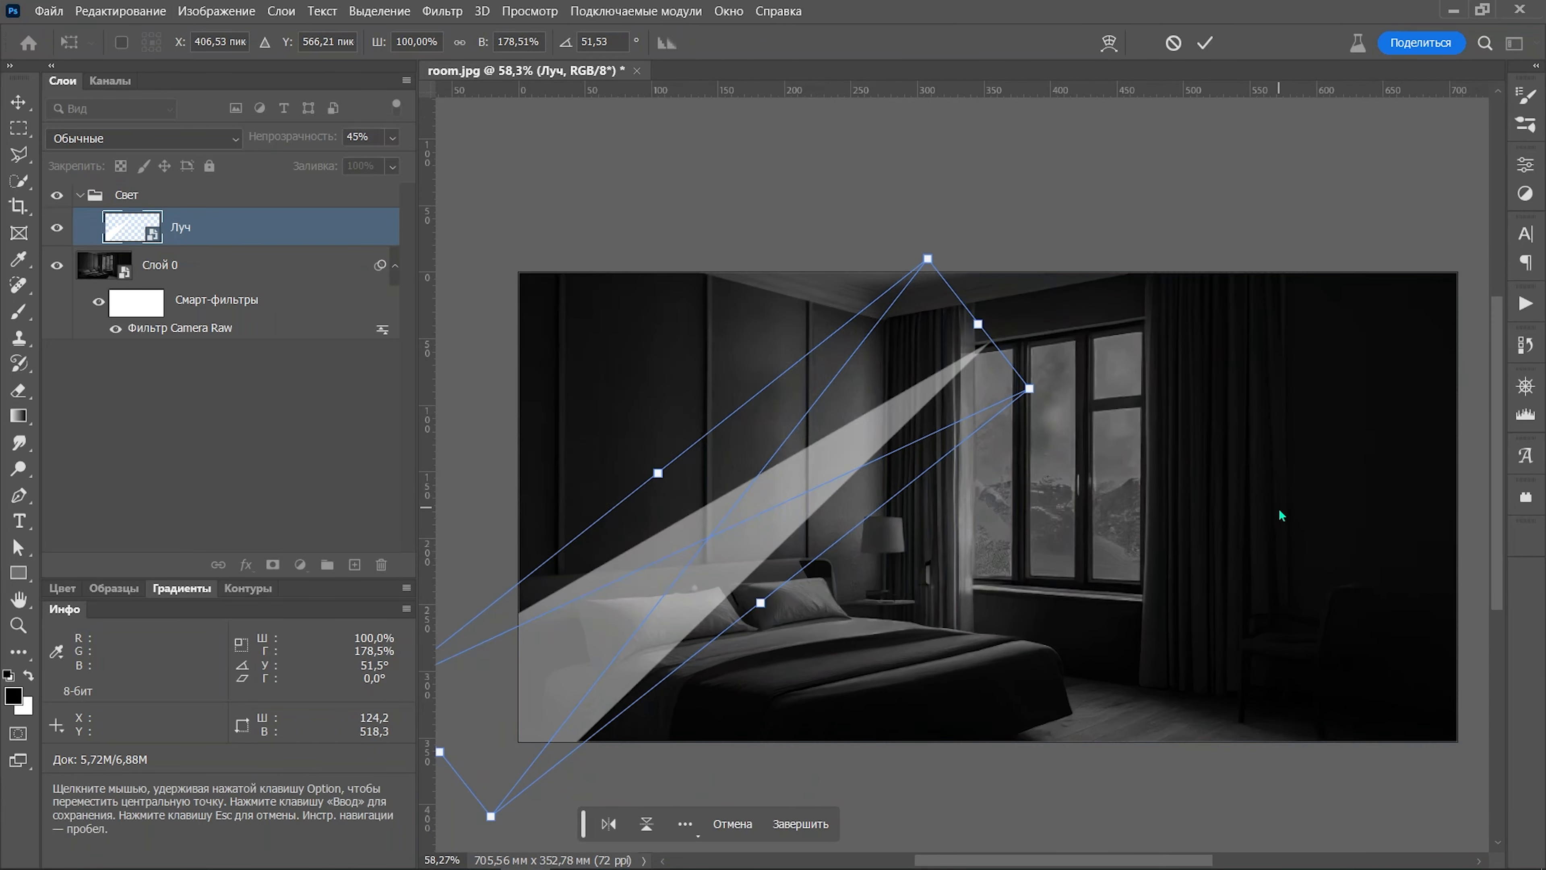
{"action": "left_click", "coordinate": [1204, 42]}
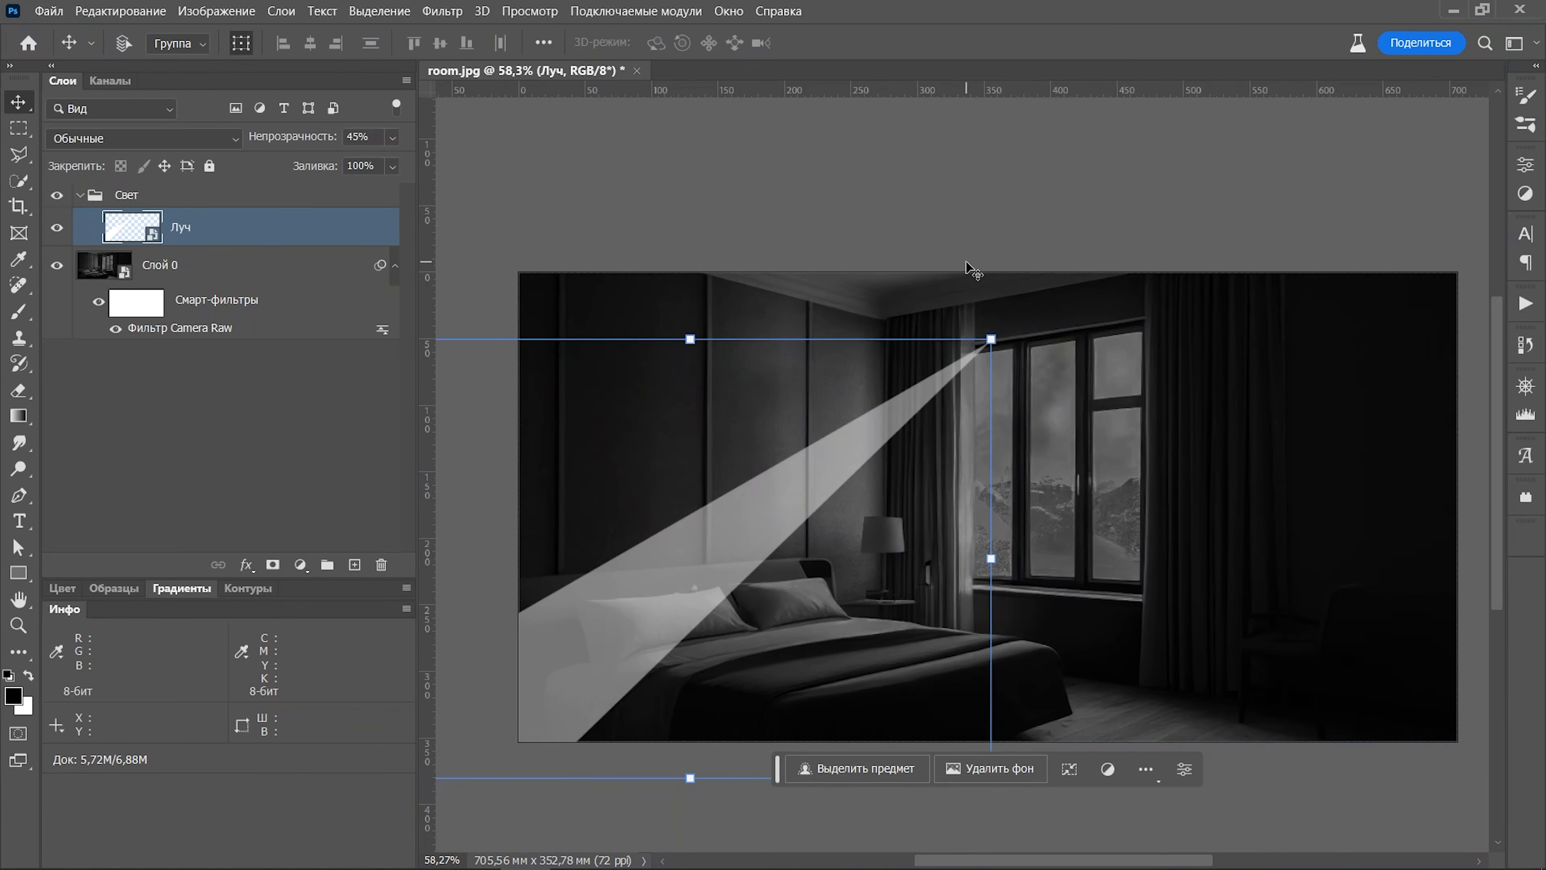
Add a white layer mask to the Свет group
{"action": "left_click", "coordinate": [225, 199]}
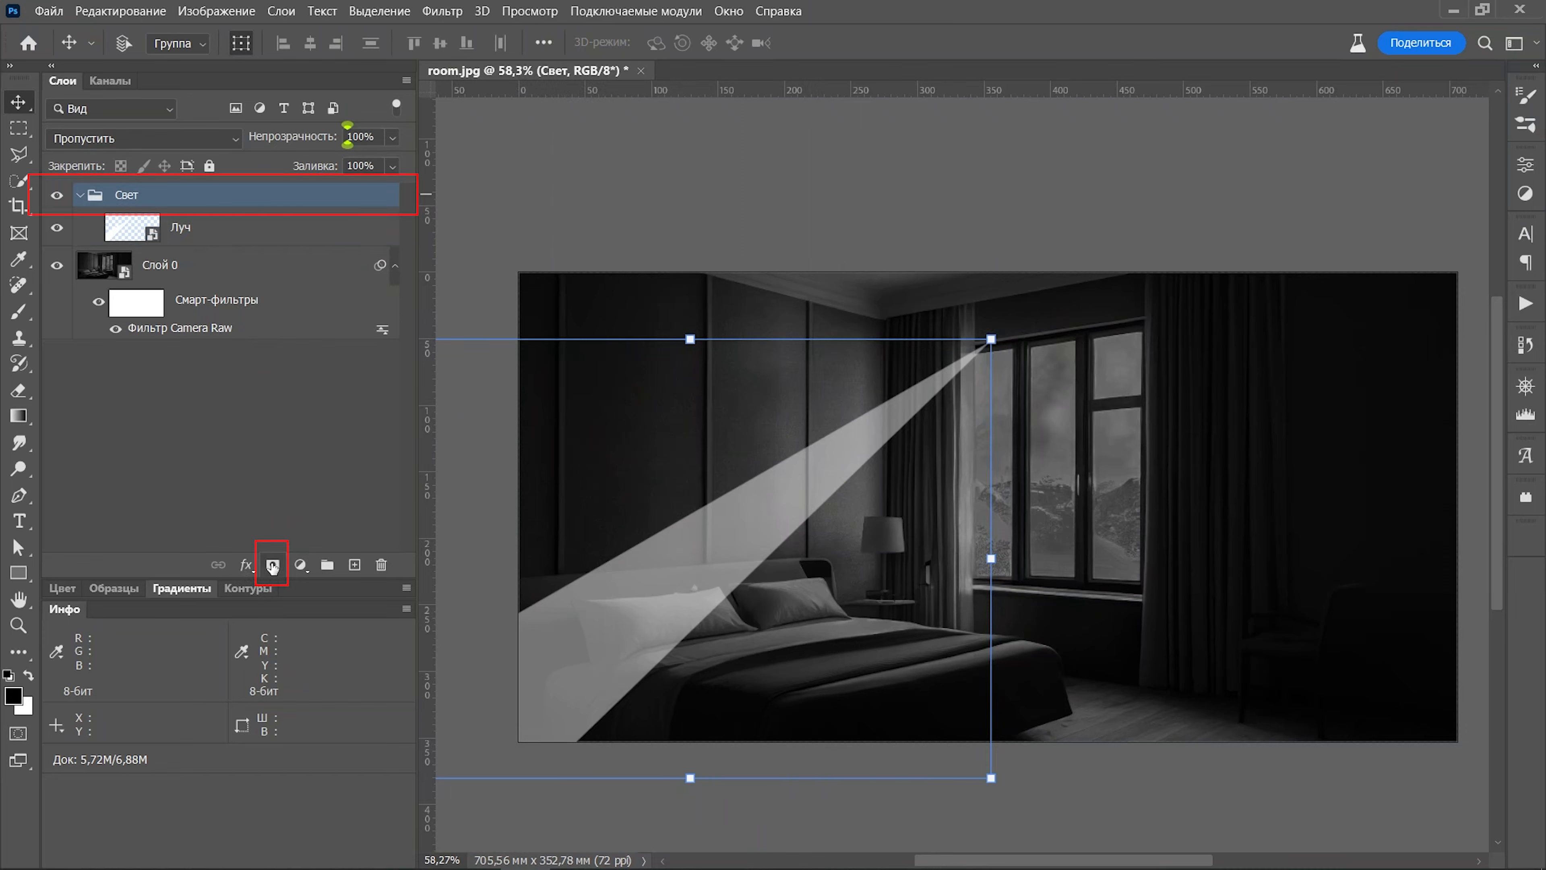
{"action": "left_click", "coordinate": [273, 565]}
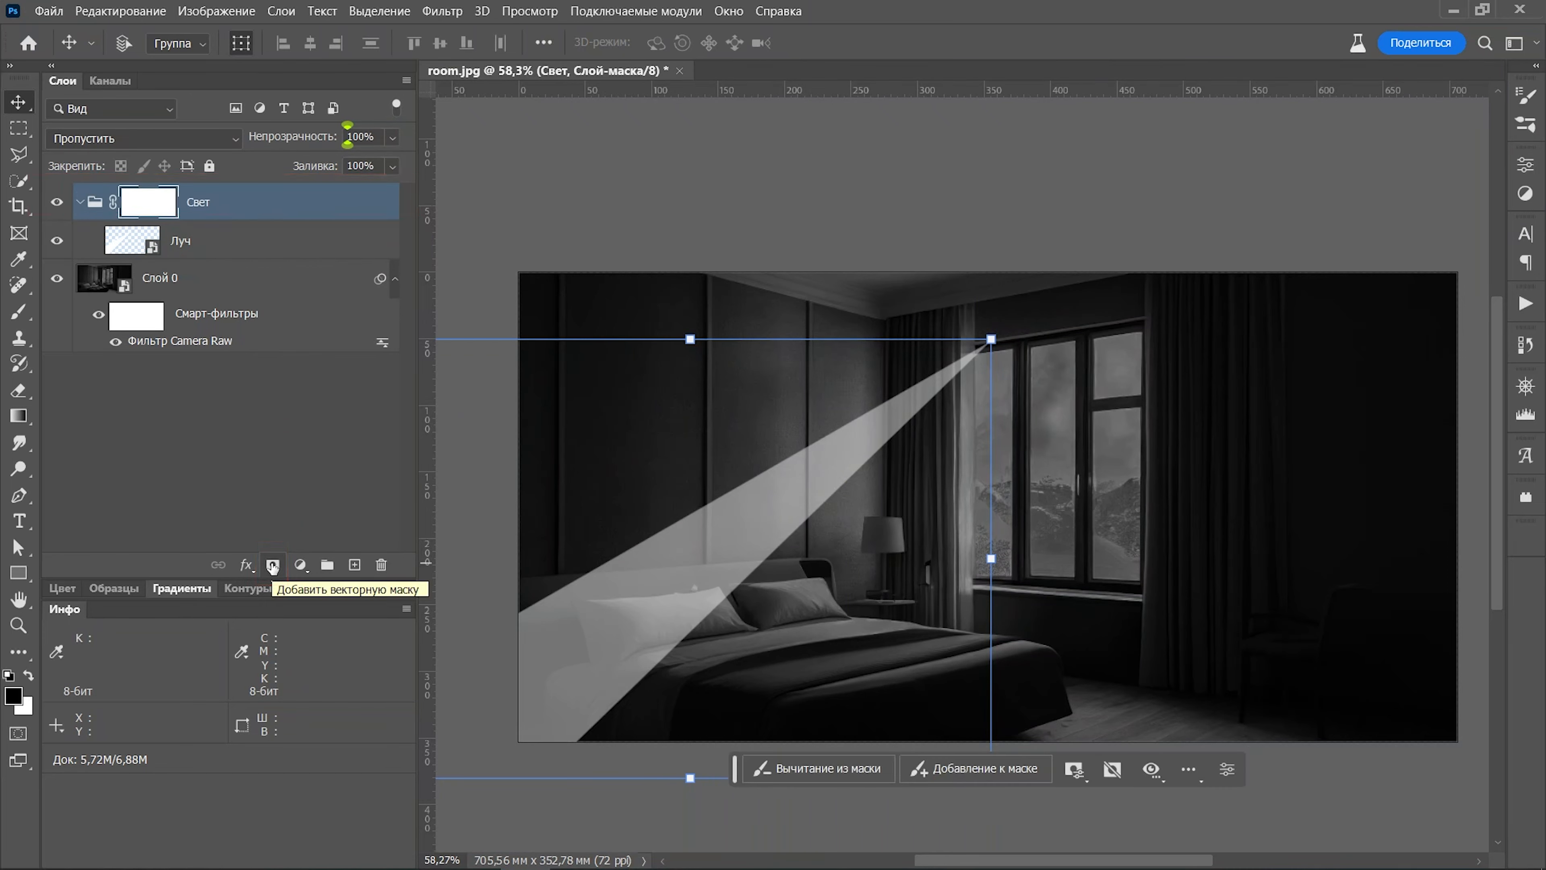
Render Clouds into the layer mask of the Свет group and unlink the mask from the group
{"action": "left_click", "coordinate": [436, 14]}
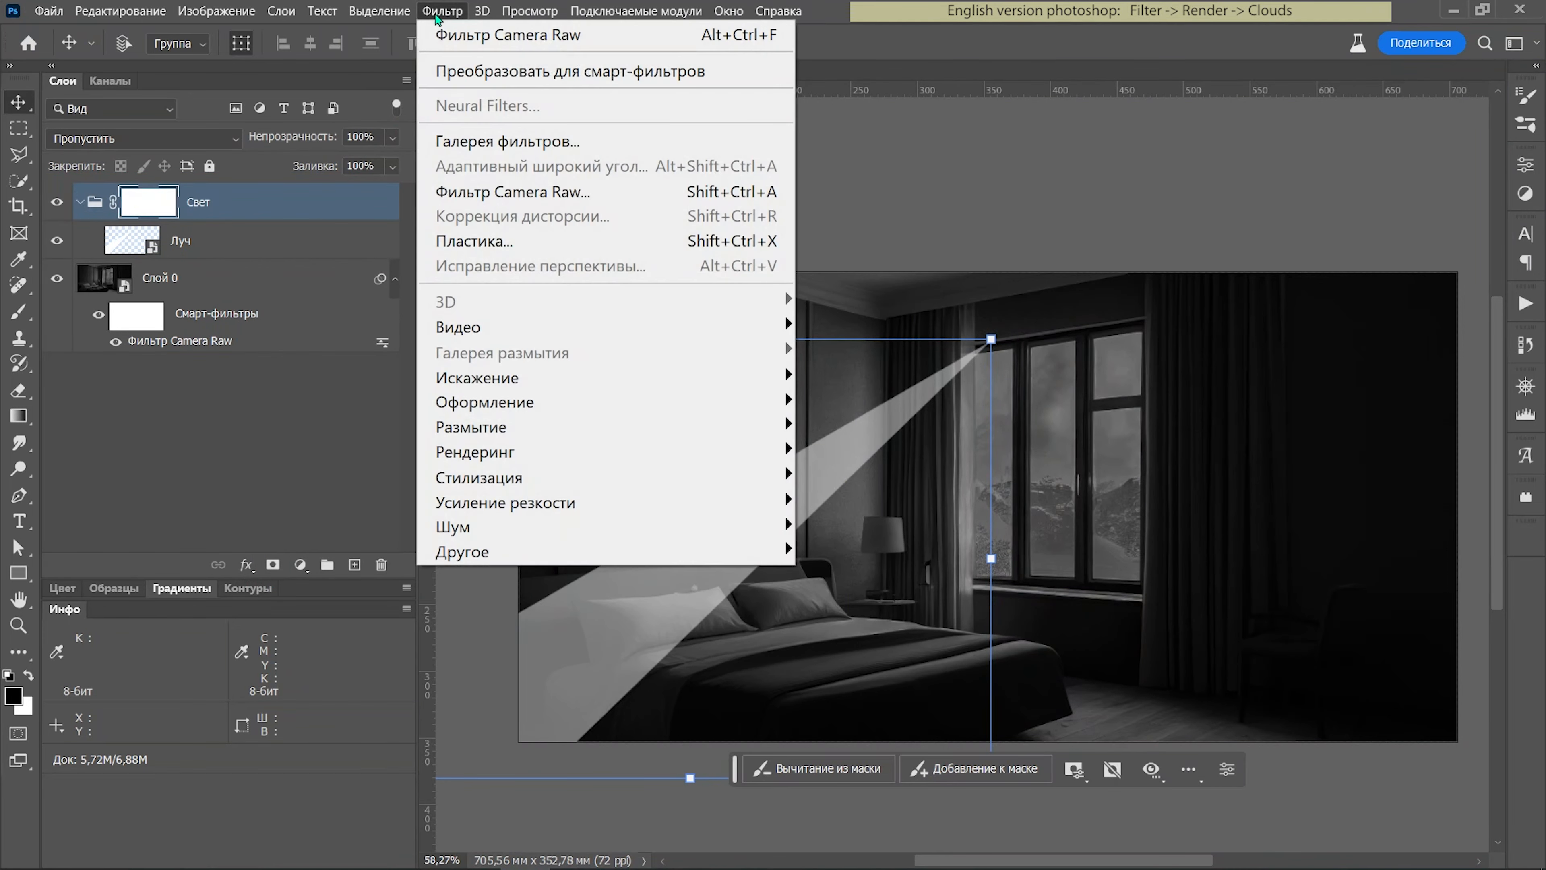
{"action": "mouse_move", "coordinate": [514, 458]}
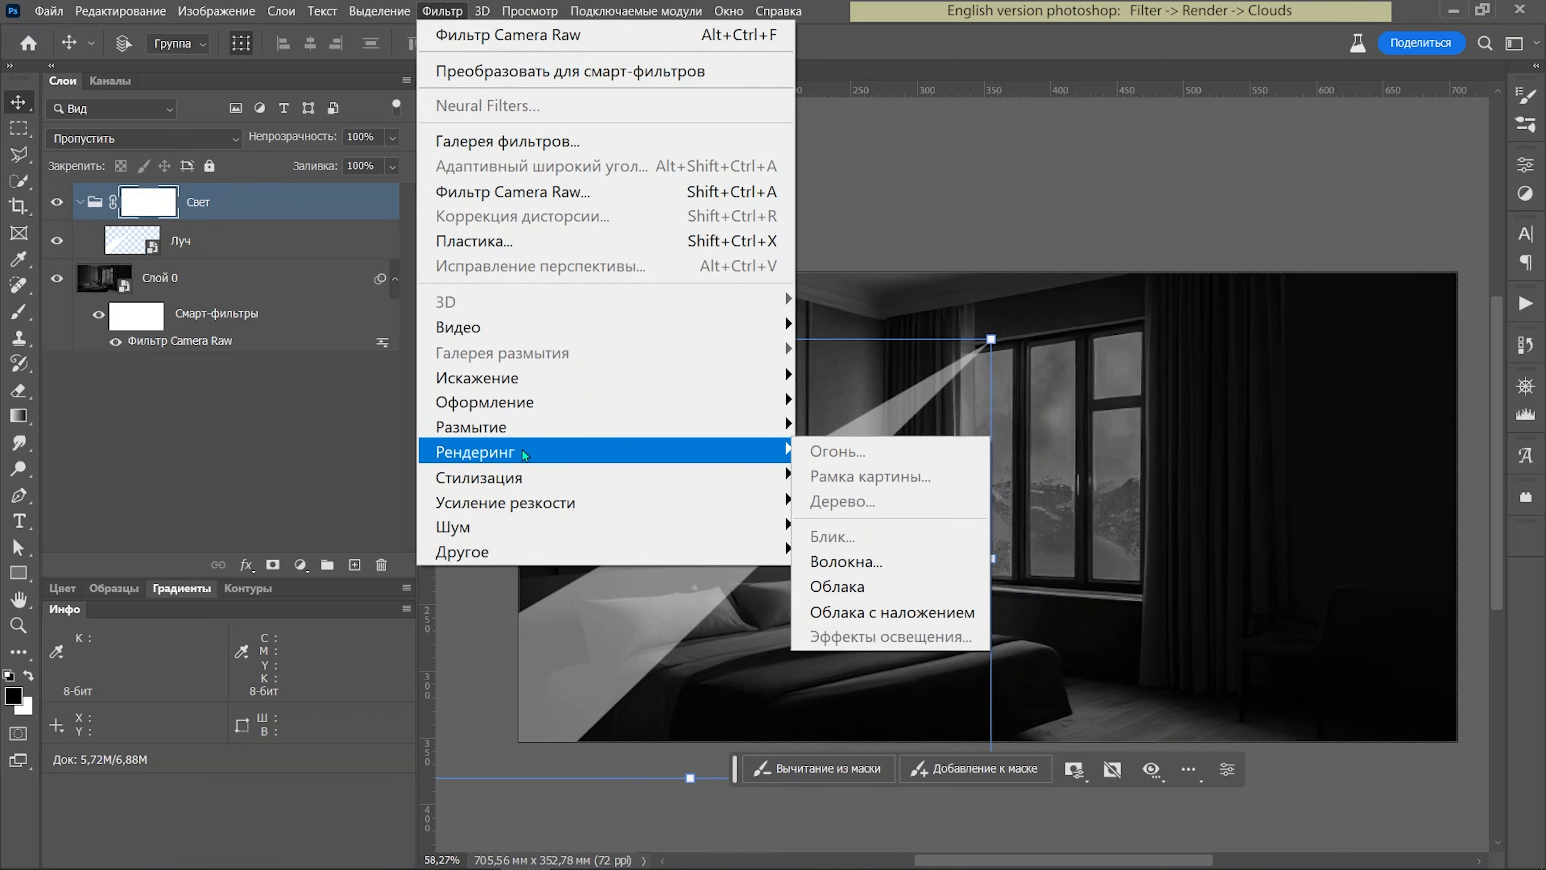
{"action": "left_click", "coordinate": [853, 586]}
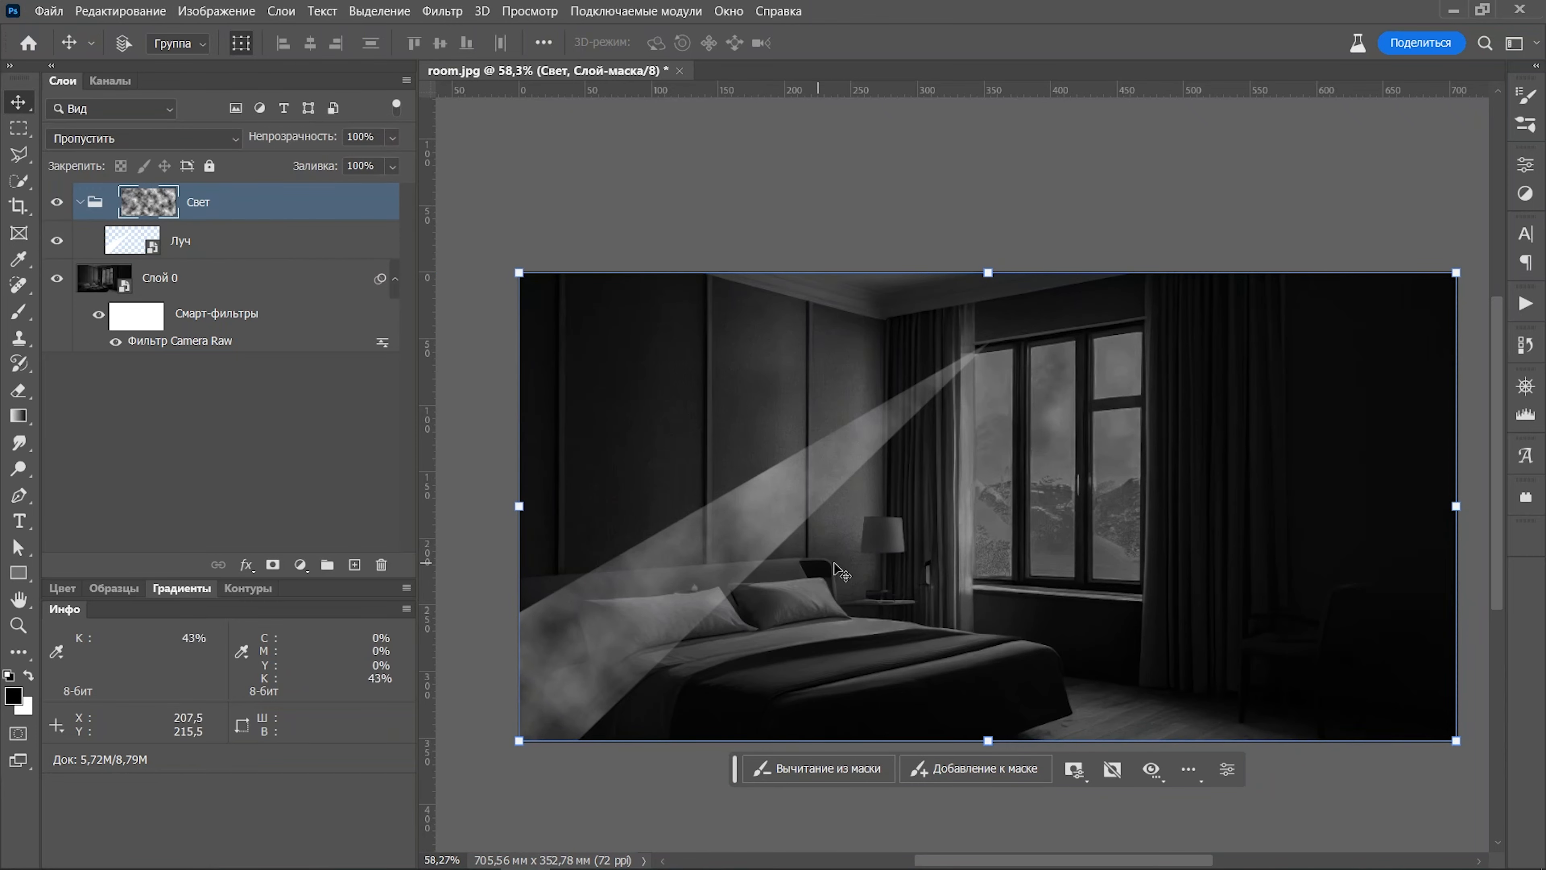
Enlarge the Свет group's cloud mask to about 164.2% and position it so that it covers the room
{"action": "scroll", "coordinate": [877, 573], "scroll_direction": "down", "scroll_amount": 4}
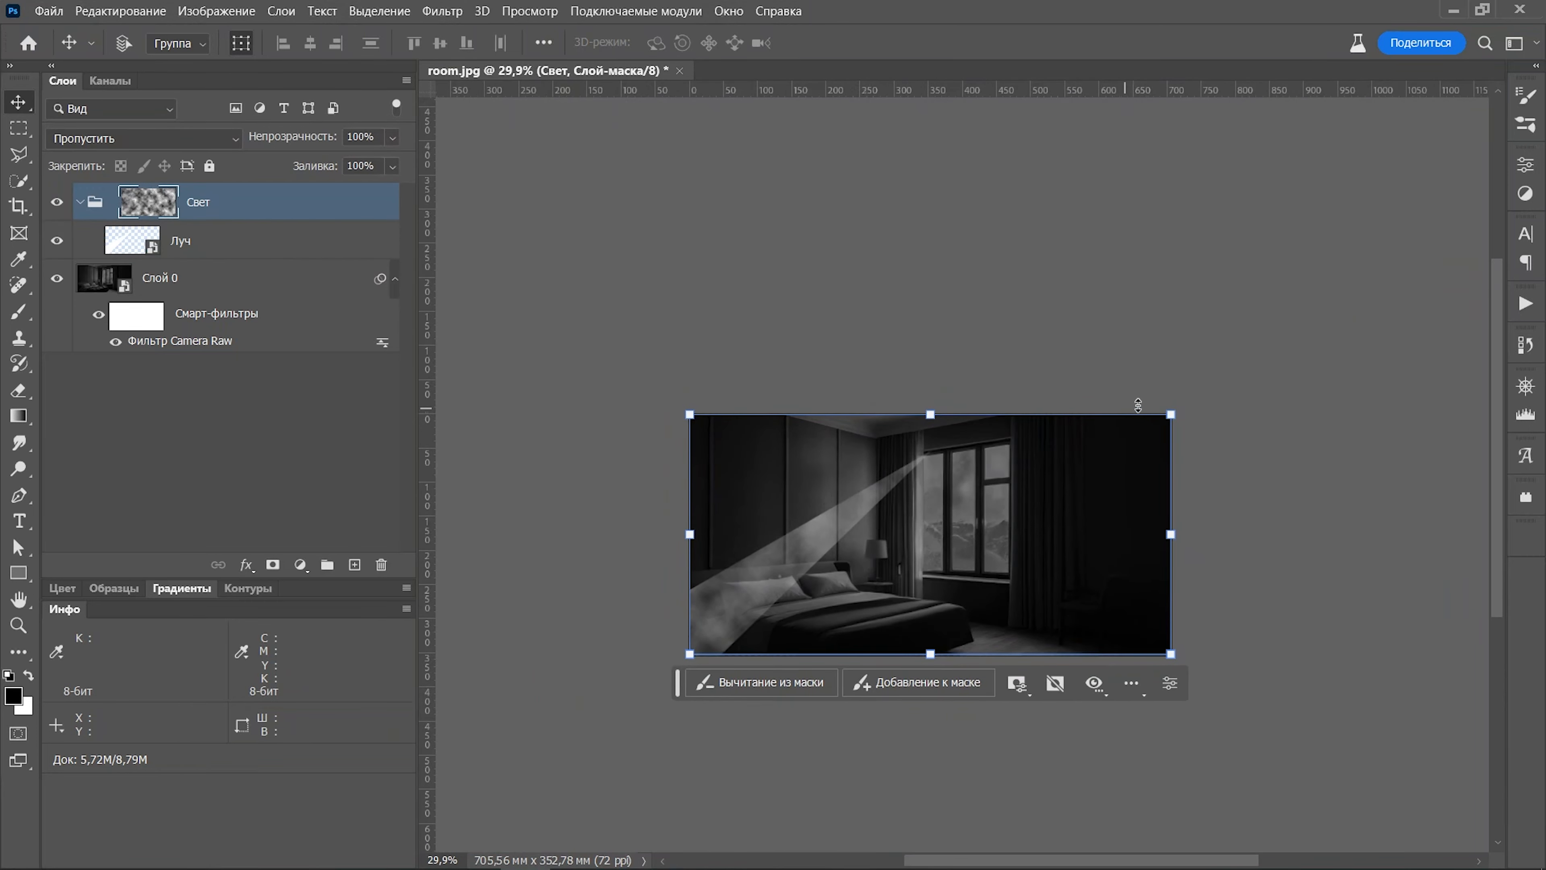
{"action": "left_click_drag", "start_coordinate": [1167, 412], "coordinate": [1276, 242]}
{"action": "left_click_drag", "start_coordinate": [781, 583], "coordinate": [862, 542]}
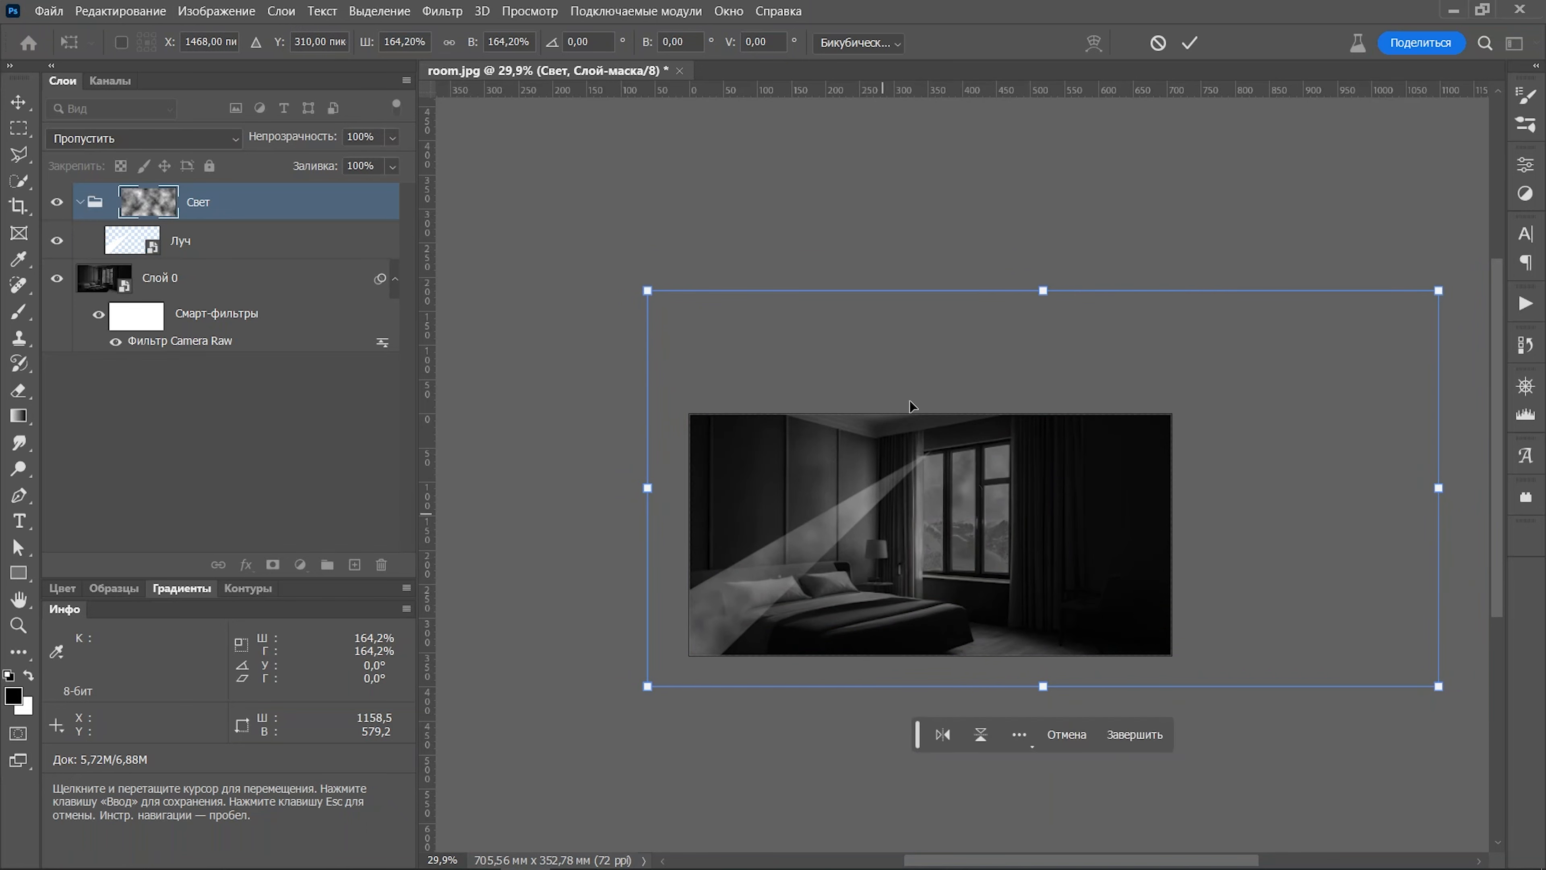
{"action": "key", "text": "Return"}
Apply a strong Gaussian Blur to the Луч layer so that the beam's edges become soft
{"action": "left_click", "coordinate": [251, 242]}
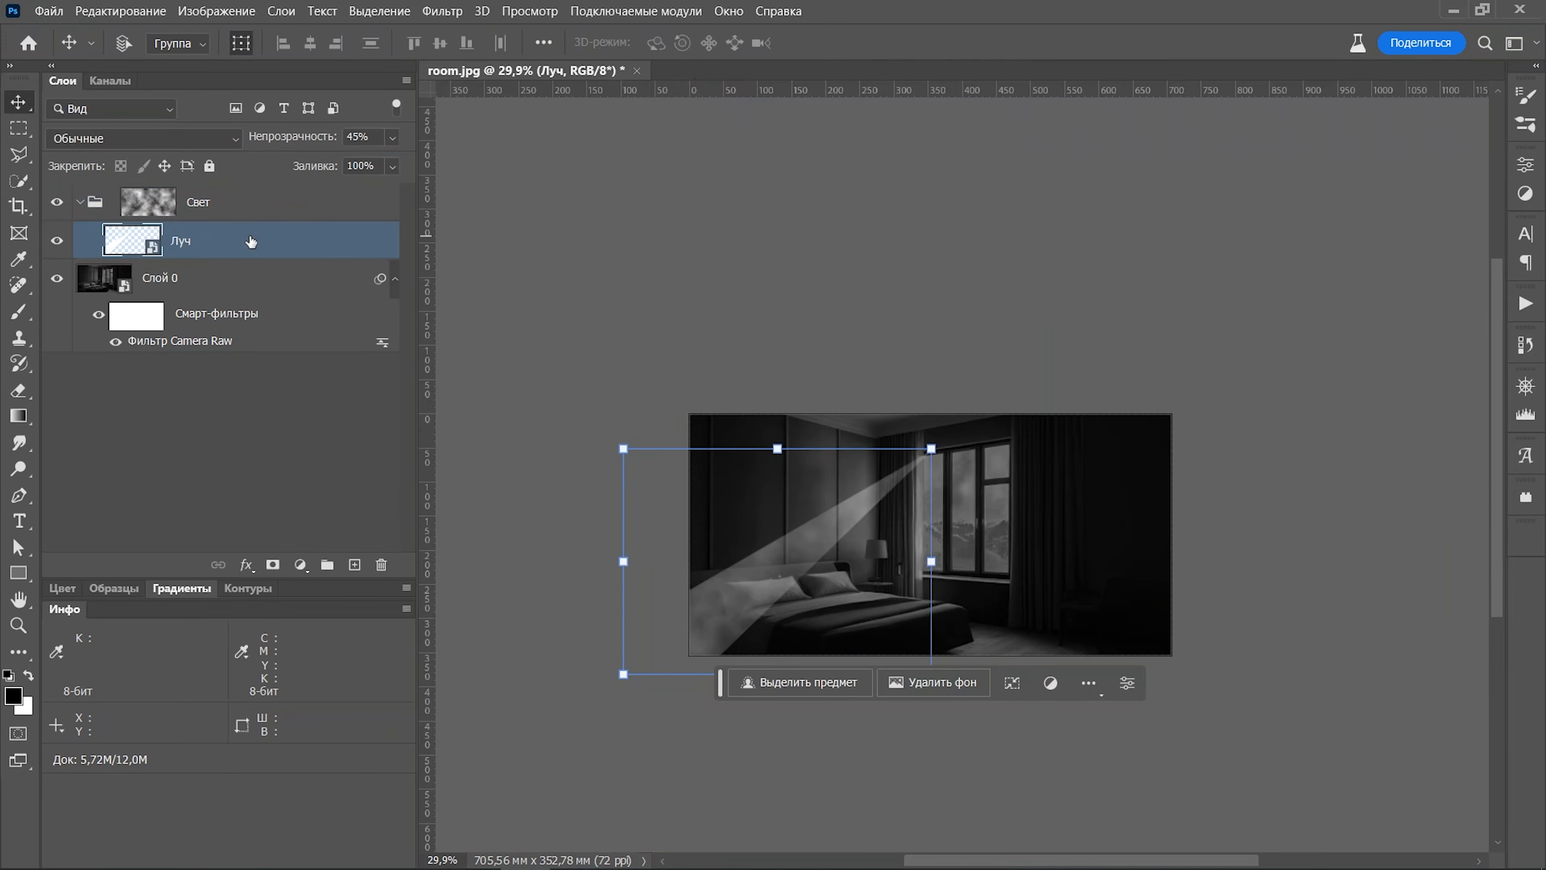
{"action": "left_click", "coordinate": [451, 12]}
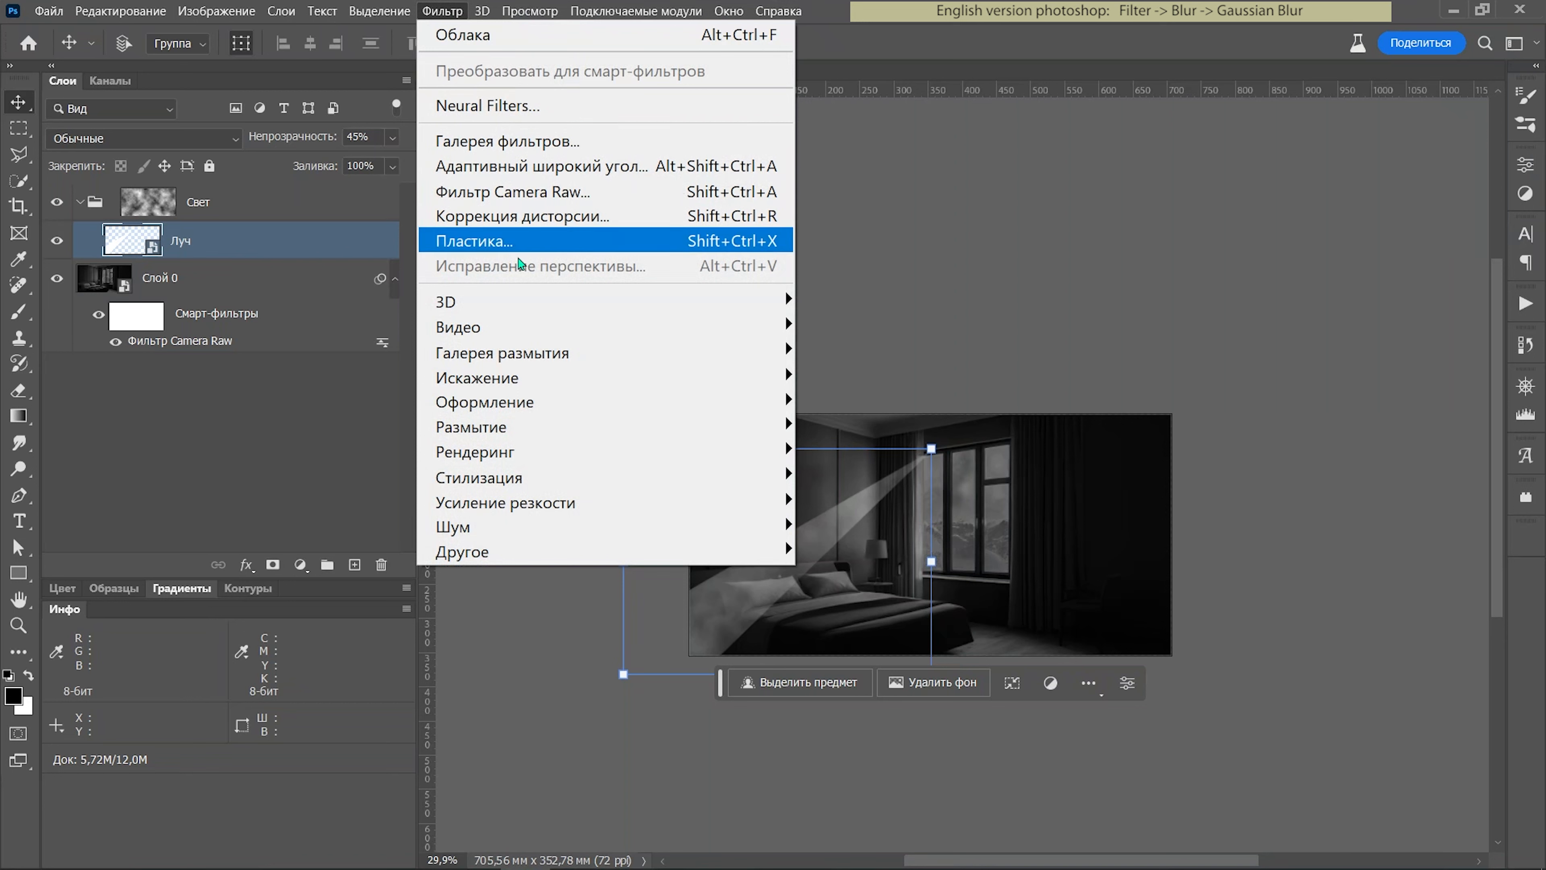
{"action": "mouse_move", "coordinate": [546, 426]}
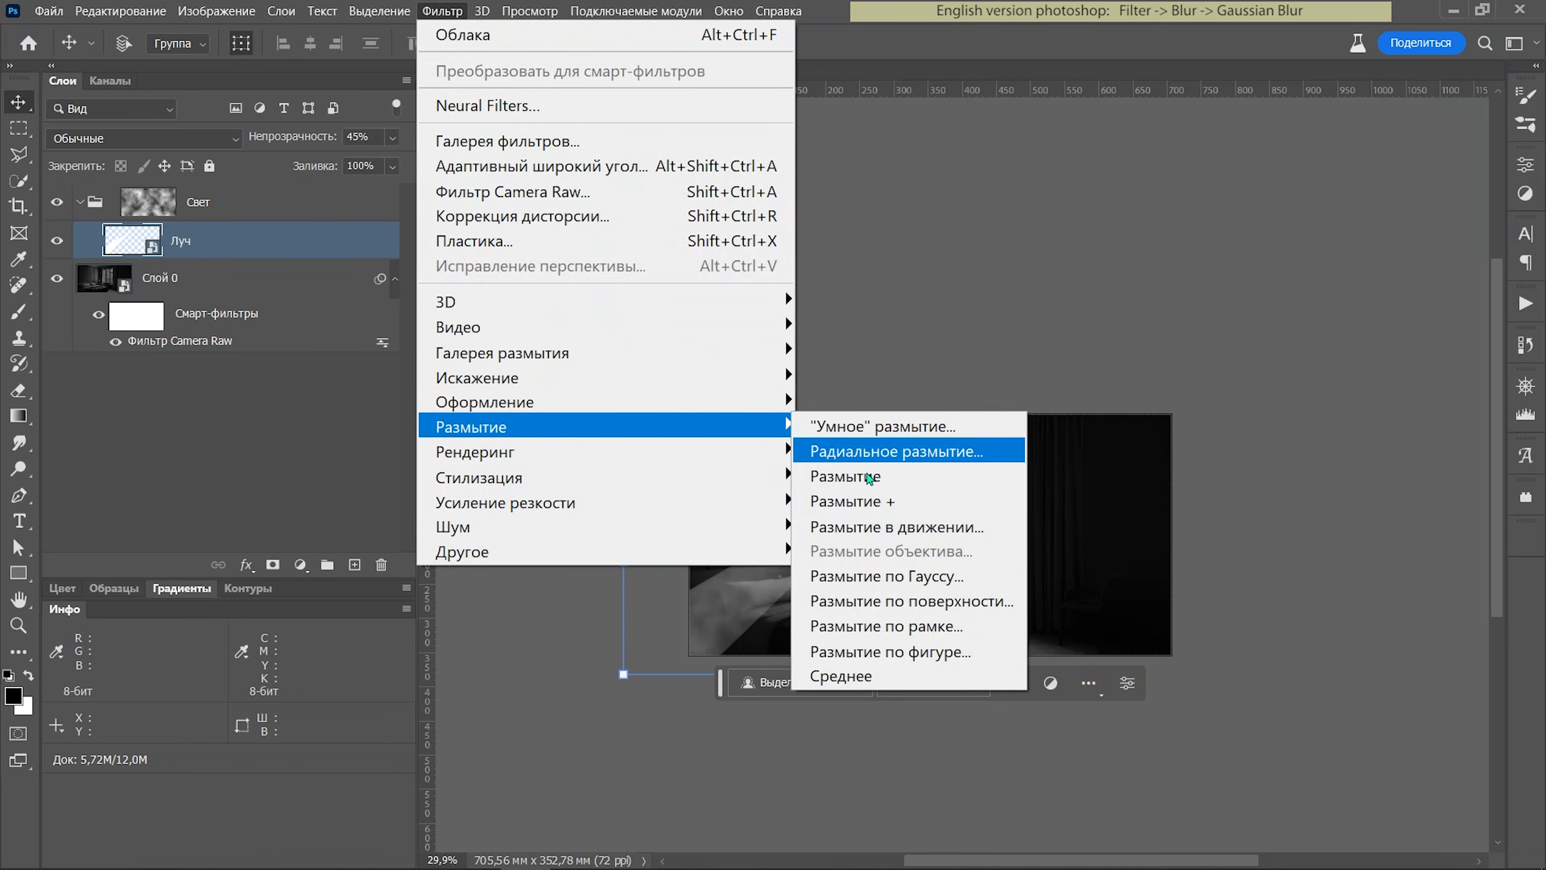
{"action": "left_click", "coordinate": [886, 576]}
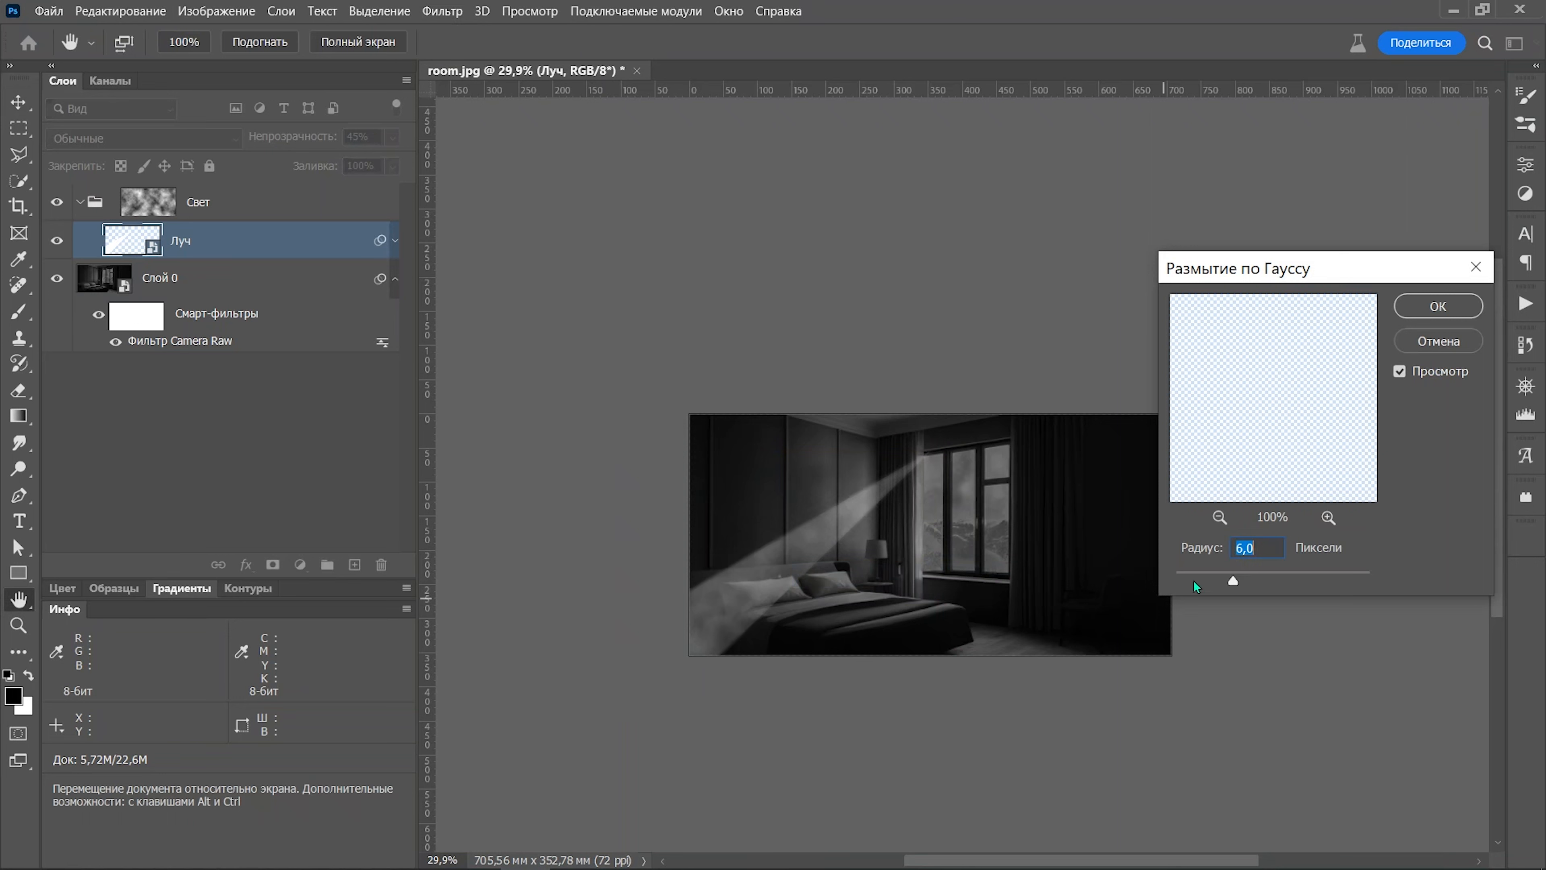
{"action": "left_click_drag", "start_coordinate": [1211, 541], "coordinate": [1249, 547]}
{"action": "left_click", "coordinate": [1450, 305]}
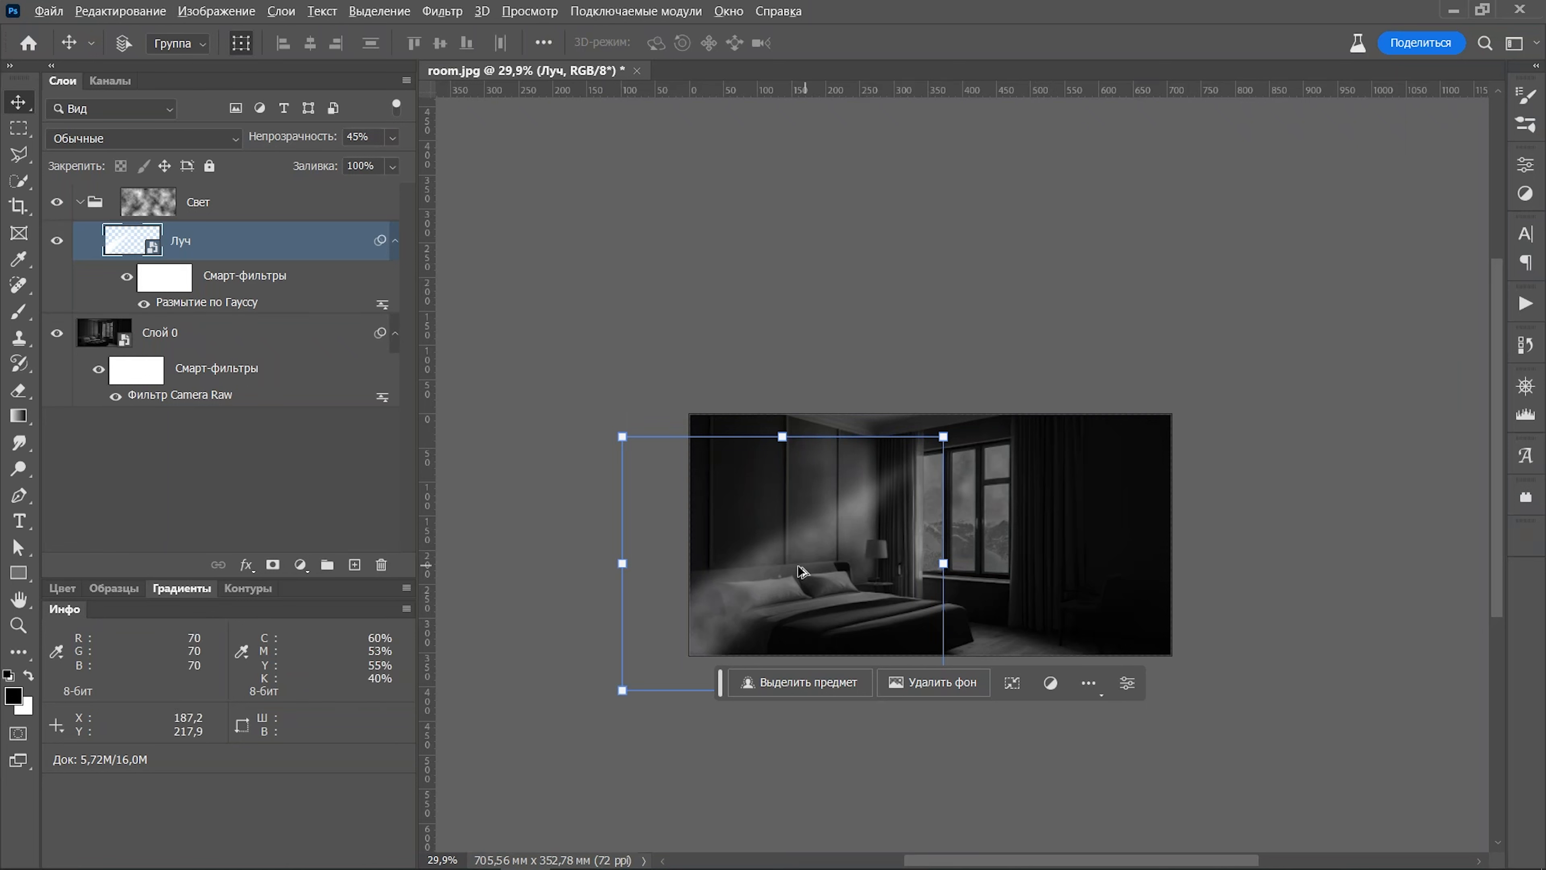
Duplicate the Луч beam, rotate the copy to about 17.1° and place it below the window's right side
{"action": "left_click_drag", "start_coordinate": [801, 552], "coordinate": [909, 653]}
{"action": "scroll", "coordinate": [1020, 642], "scroll_direction": "up", "scroll_amount": 2}
{"action": "scroll", "coordinate": [1021, 642], "scroll_direction": "up", "scroll_amount": 1}
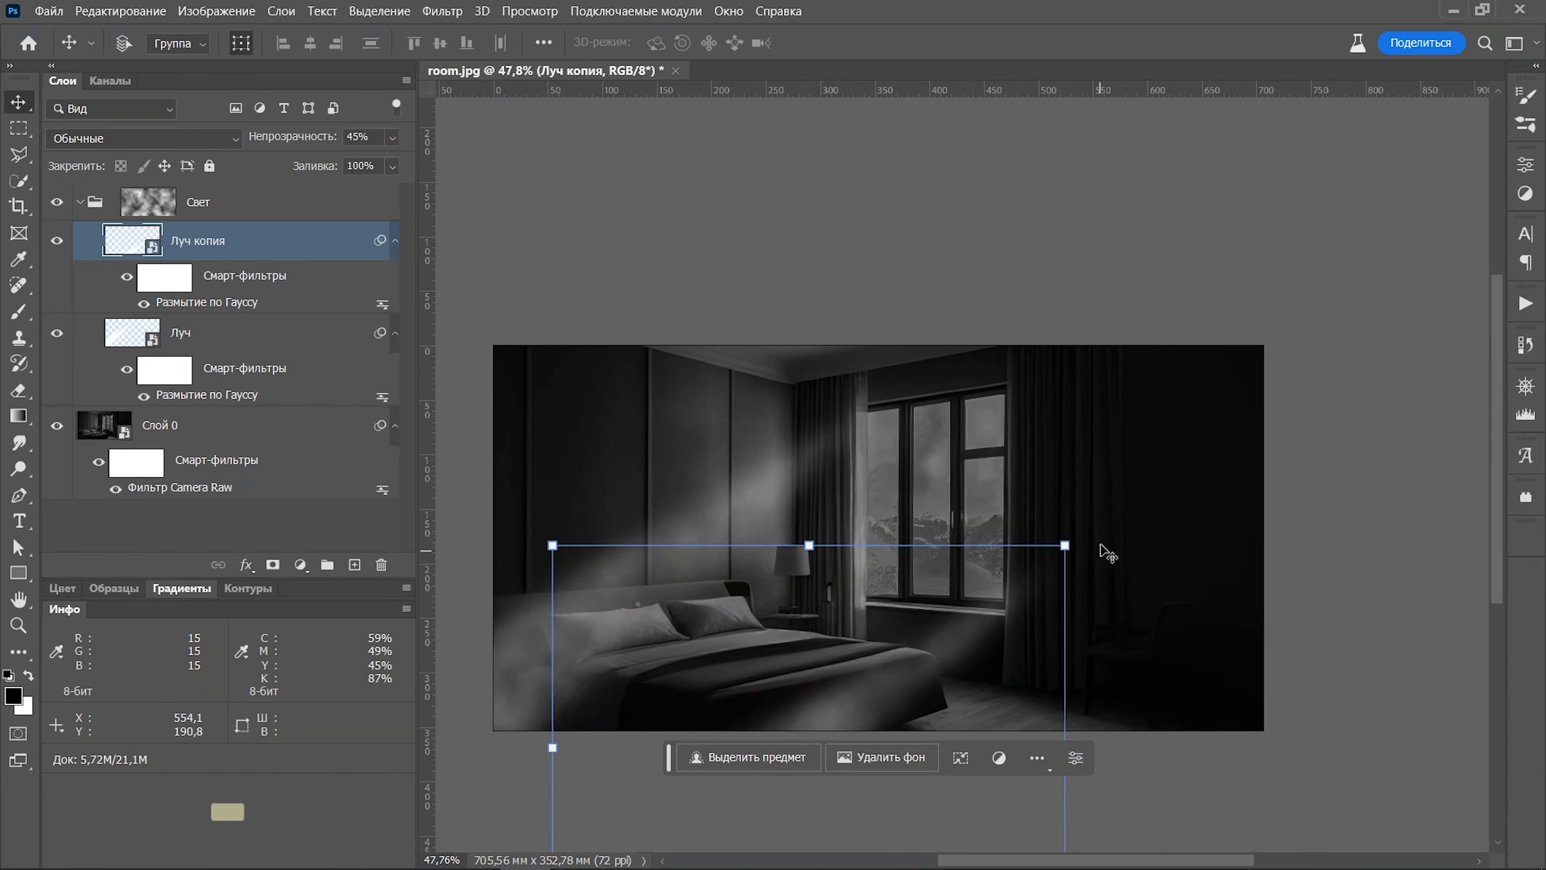
{"action": "left_click_drag", "start_coordinate": [1082, 534], "coordinate": [1047, 513]}
{"action": "left_click_drag", "start_coordinate": [1046, 511], "coordinate": [1019, 484]}
{"action": "left_click_drag", "start_coordinate": [894, 651], "coordinate": [941, 704]}
{"action": "left_click_drag", "start_coordinate": [1060, 556], "coordinate": [980, 505]}
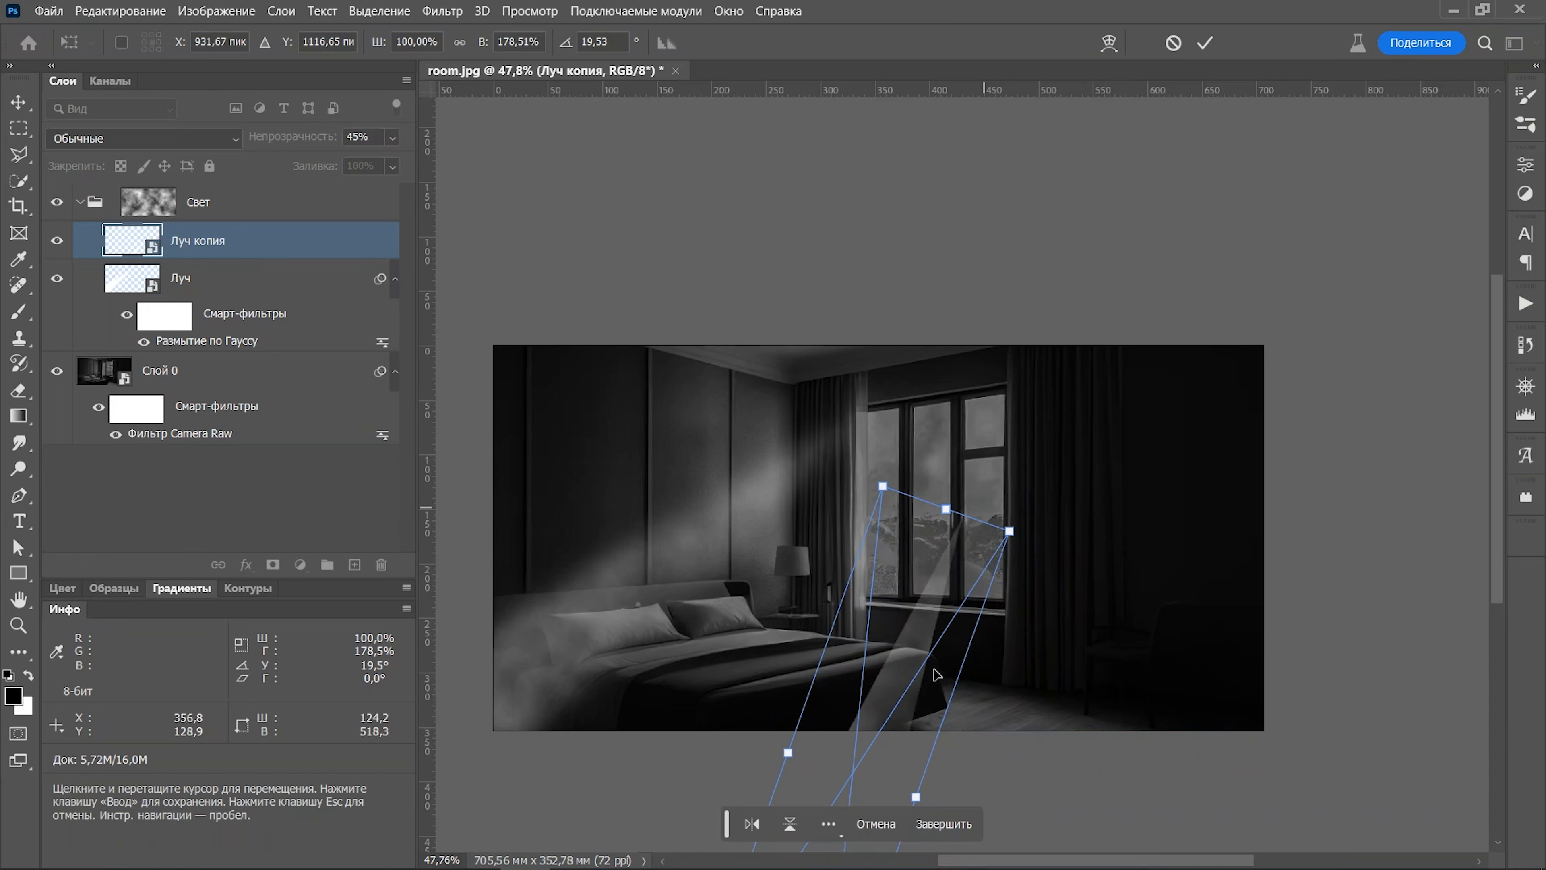
{"action": "left_click_drag", "start_coordinate": [904, 669], "coordinate": [975, 651]}
{"action": "left_click_drag", "start_coordinate": [1143, 512], "coordinate": [1127, 516]}
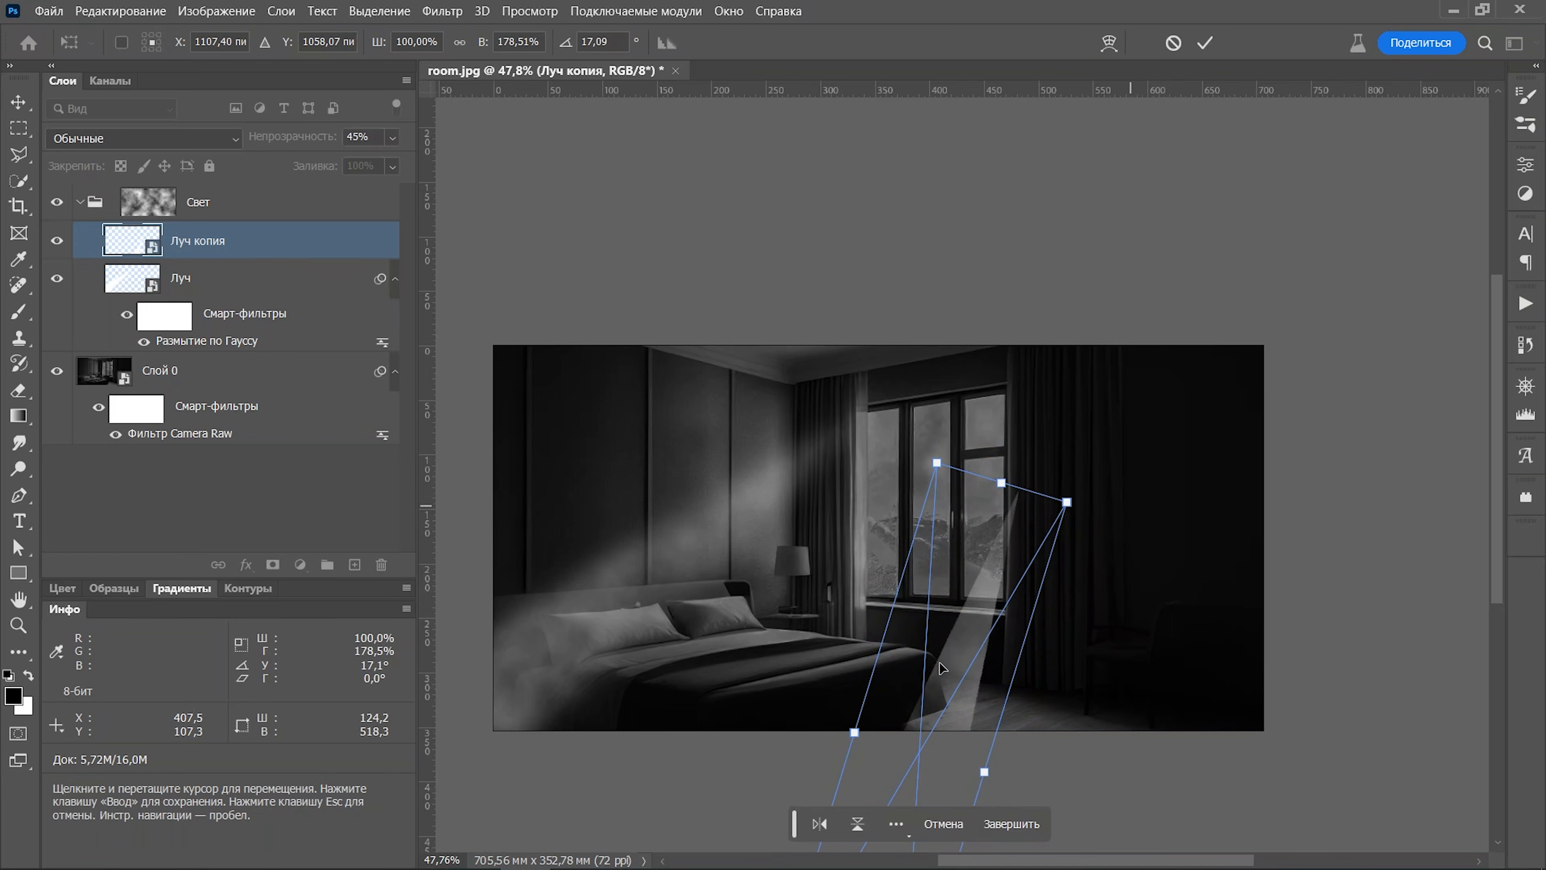
{"action": "left_click_drag", "start_coordinate": [969, 620], "coordinate": [980, 638]}
{"action": "scroll", "coordinate": [1016, 639], "scroll_direction": "down", "scroll_amount": 5}
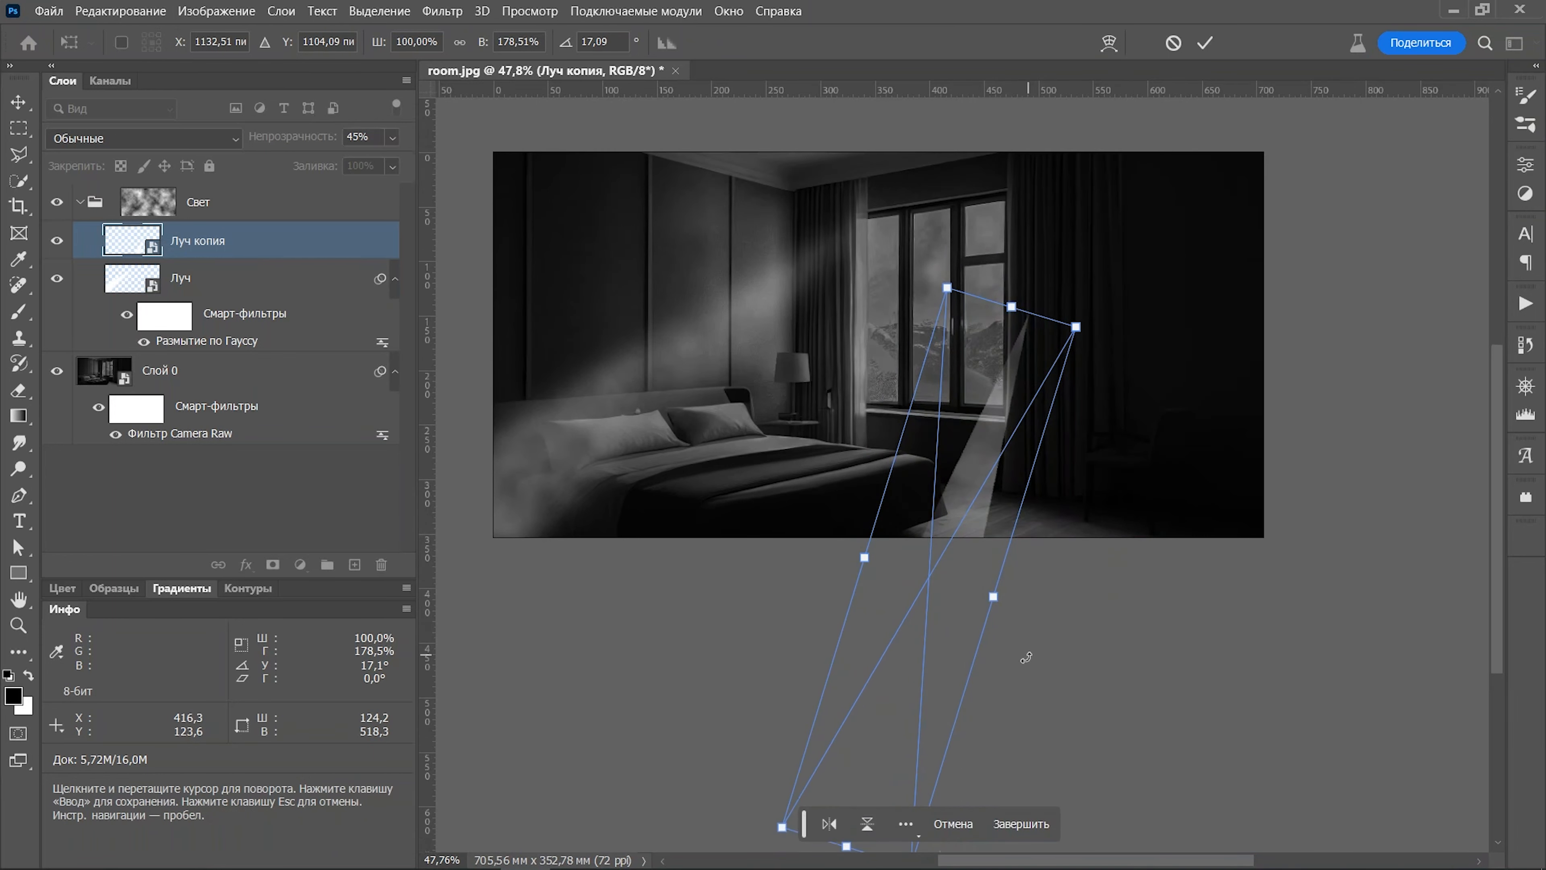
Scale the beam copy to about 105.9% width and 108% height, rotate it to about 12.9° and place it below the window
{"action": "left_click_drag", "start_coordinate": [846, 764], "coordinate": [911, 552]}
{"action": "left_click_drag", "start_coordinate": [898, 370], "coordinate": [889, 370]}
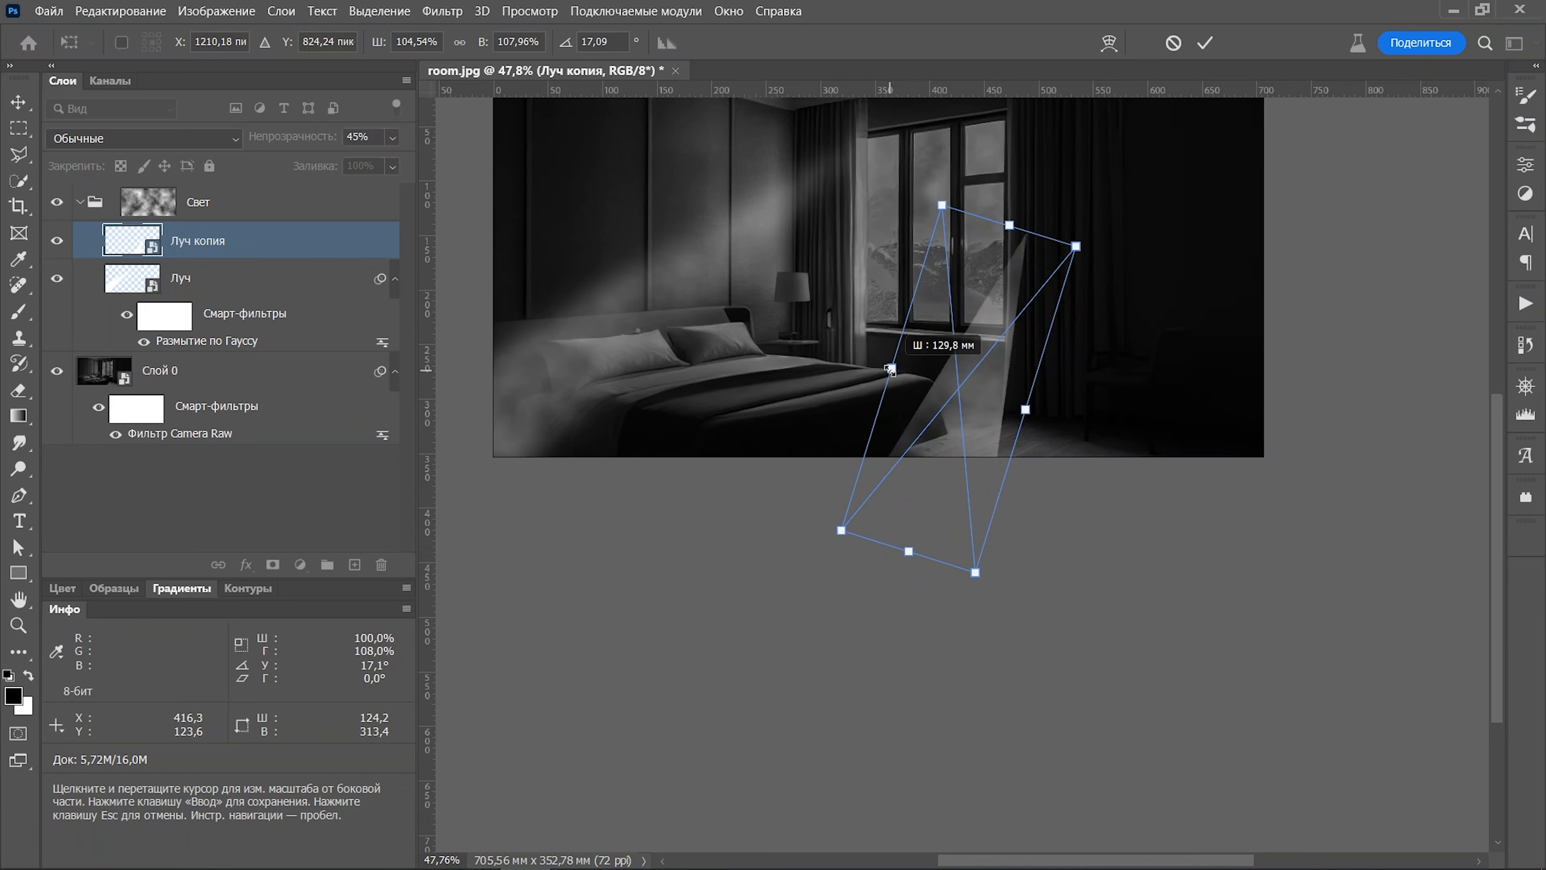
{"action": "scroll", "coordinate": [1114, 318], "scroll_direction": "up", "scroll_amount": 2}
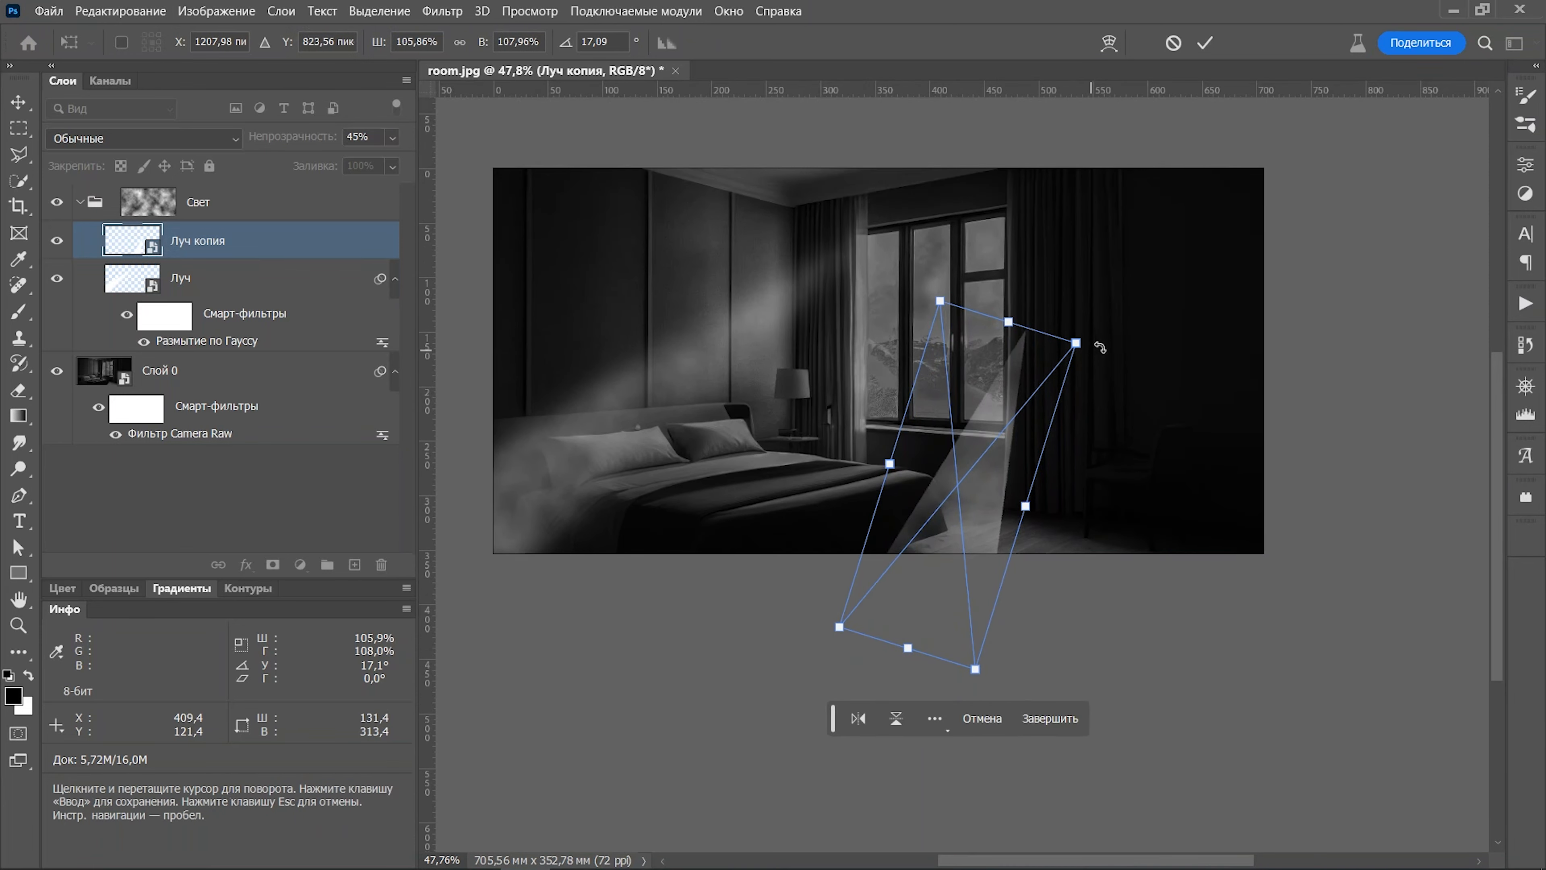
{"action": "left_click_drag", "start_coordinate": [1101, 344], "coordinate": [1087, 323]}
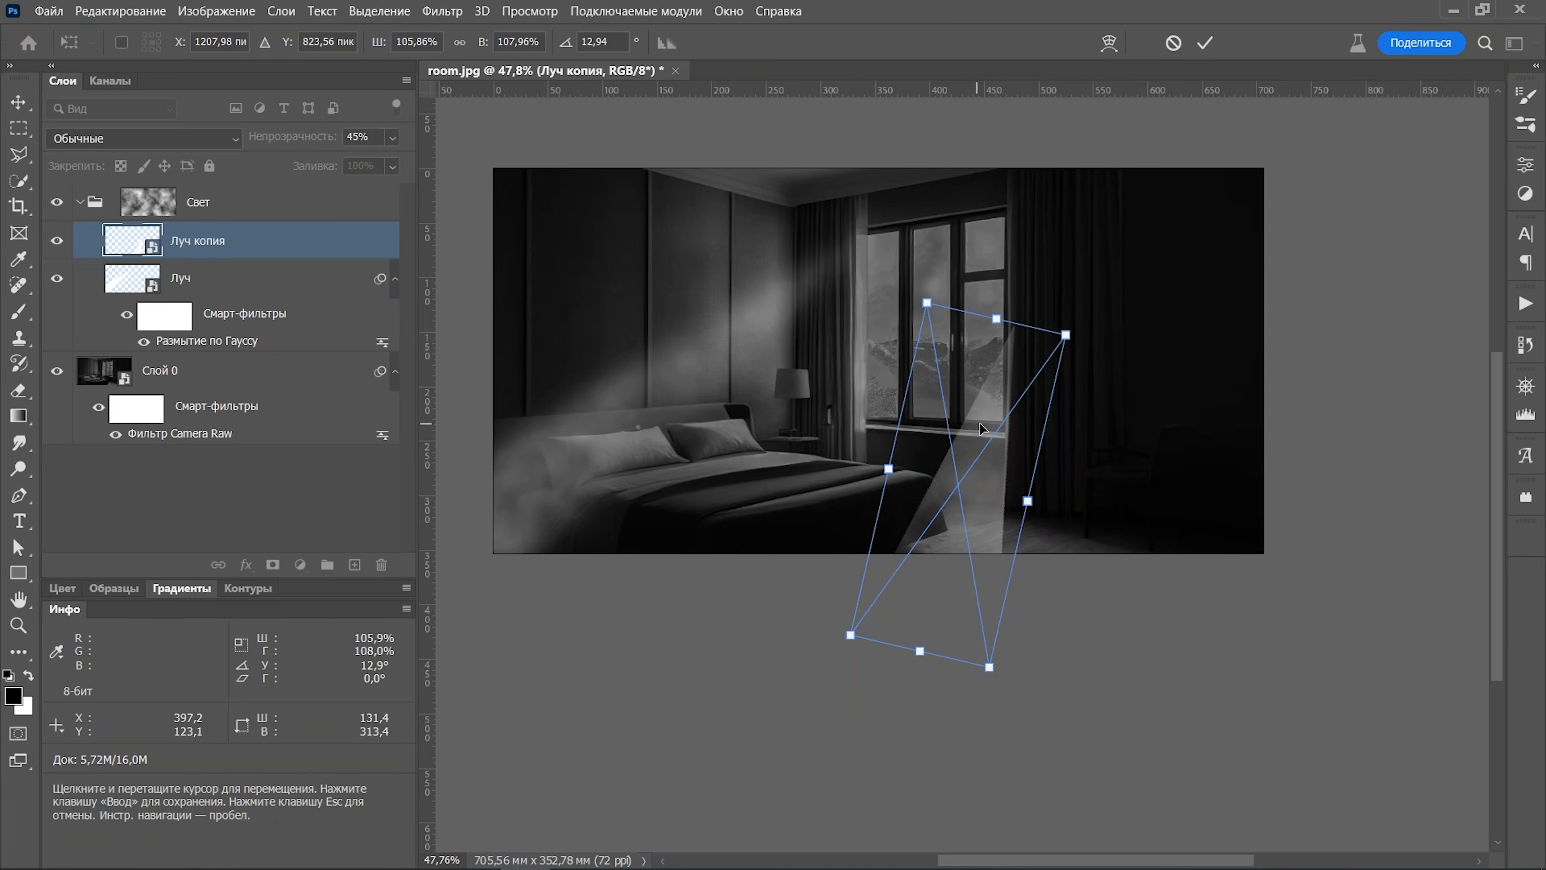
{"action": "left_click_drag", "start_coordinate": [980, 423], "coordinate": [976, 422]}
{"action": "left_click", "coordinate": [1204, 43]}
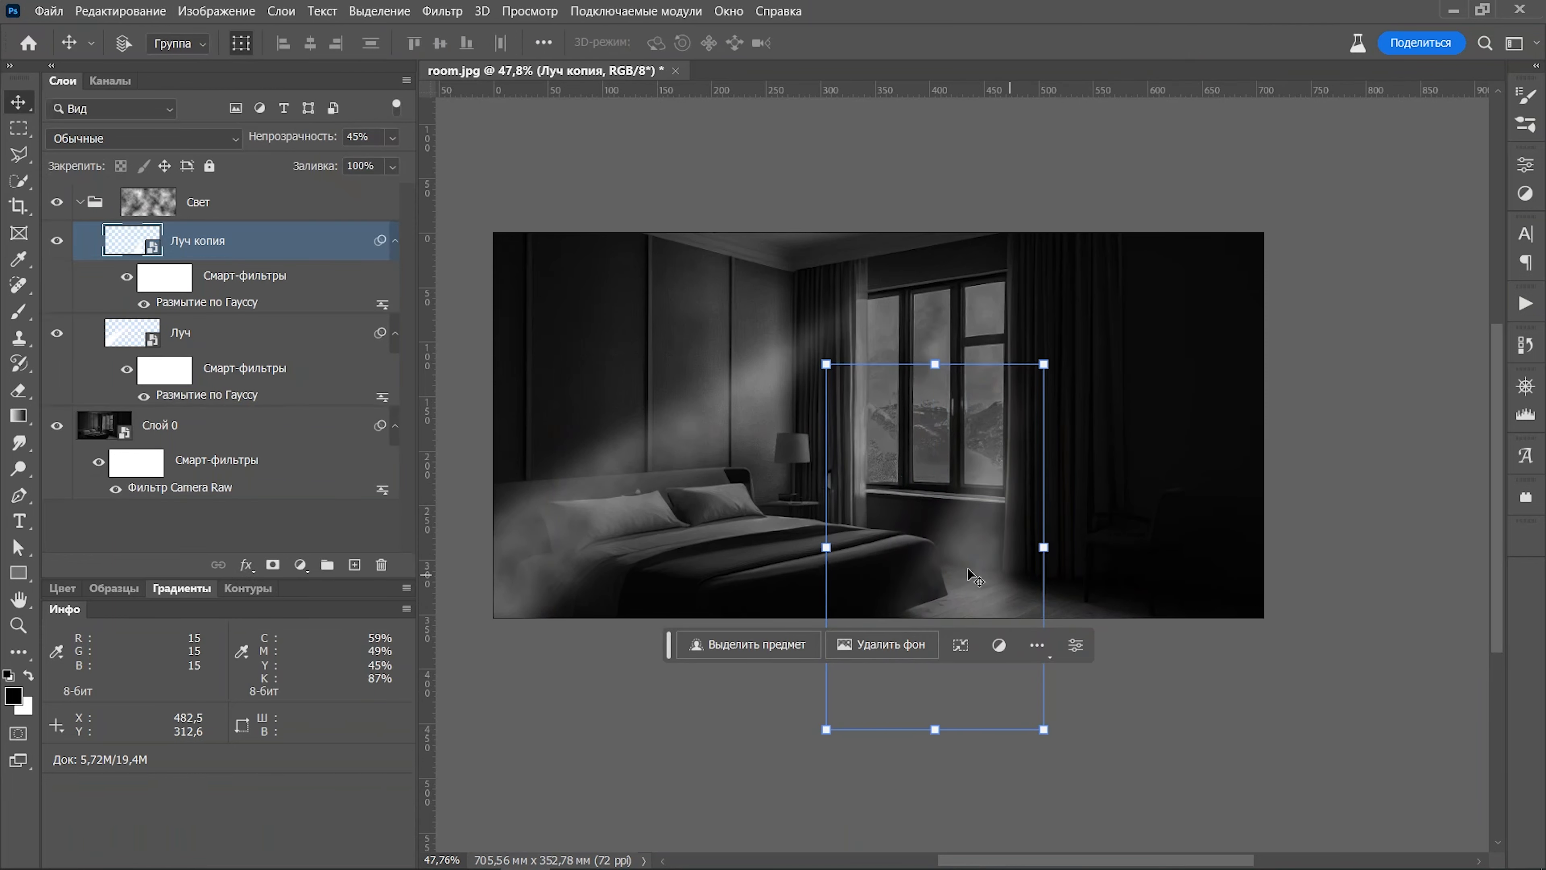
Duplicate the short beam, rotate the copy to about 35.6°, scale it to about 117.7% by 164.7% and aim it from the window across the bed
{"action": "left_click_drag", "start_coordinate": [970, 546], "coordinate": [848, 454]}
{"action": "key", "text": "ctrl+t"}
{"action": "left_click_drag", "start_coordinate": [925, 254], "coordinate": [941, 265]}
{"action": "left_click_drag", "start_coordinate": [951, 317], "coordinate": [975, 352]}
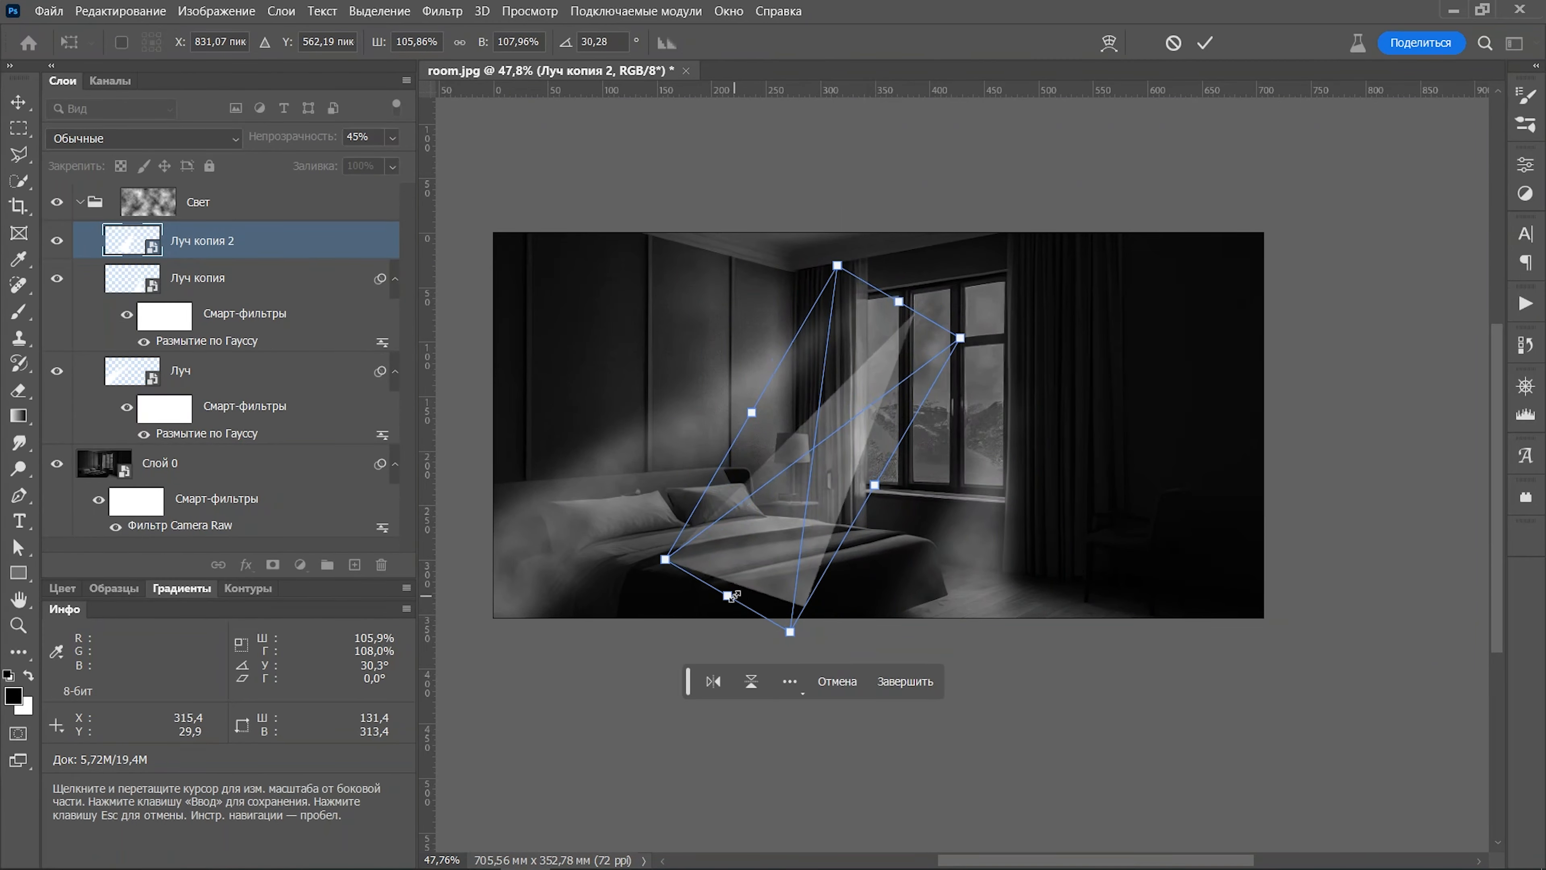
{"action": "left_click_drag", "start_coordinate": [731, 594], "coordinate": [684, 670]}
{"action": "left_click_drag", "start_coordinate": [811, 535], "coordinate": [785, 503]}
{"action": "left_click_drag", "start_coordinate": [929, 315], "coordinate": [944, 322]}
{"action": "left_click_drag", "start_coordinate": [977, 308], "coordinate": [989, 327]}
{"action": "mouse_move", "coordinate": [822, 434]}
{"action": "left_mouse_down"}
{"action": "mouse_move", "coordinate": [818, 414]}
{"action": "mouse_move", "coordinate": [798, 418]}
{"action": "left_mouse_up"}
{"action": "left_click_drag", "start_coordinate": [623, 615], "coordinate": [551, 713]}
{"action": "key", "text": "Return"}
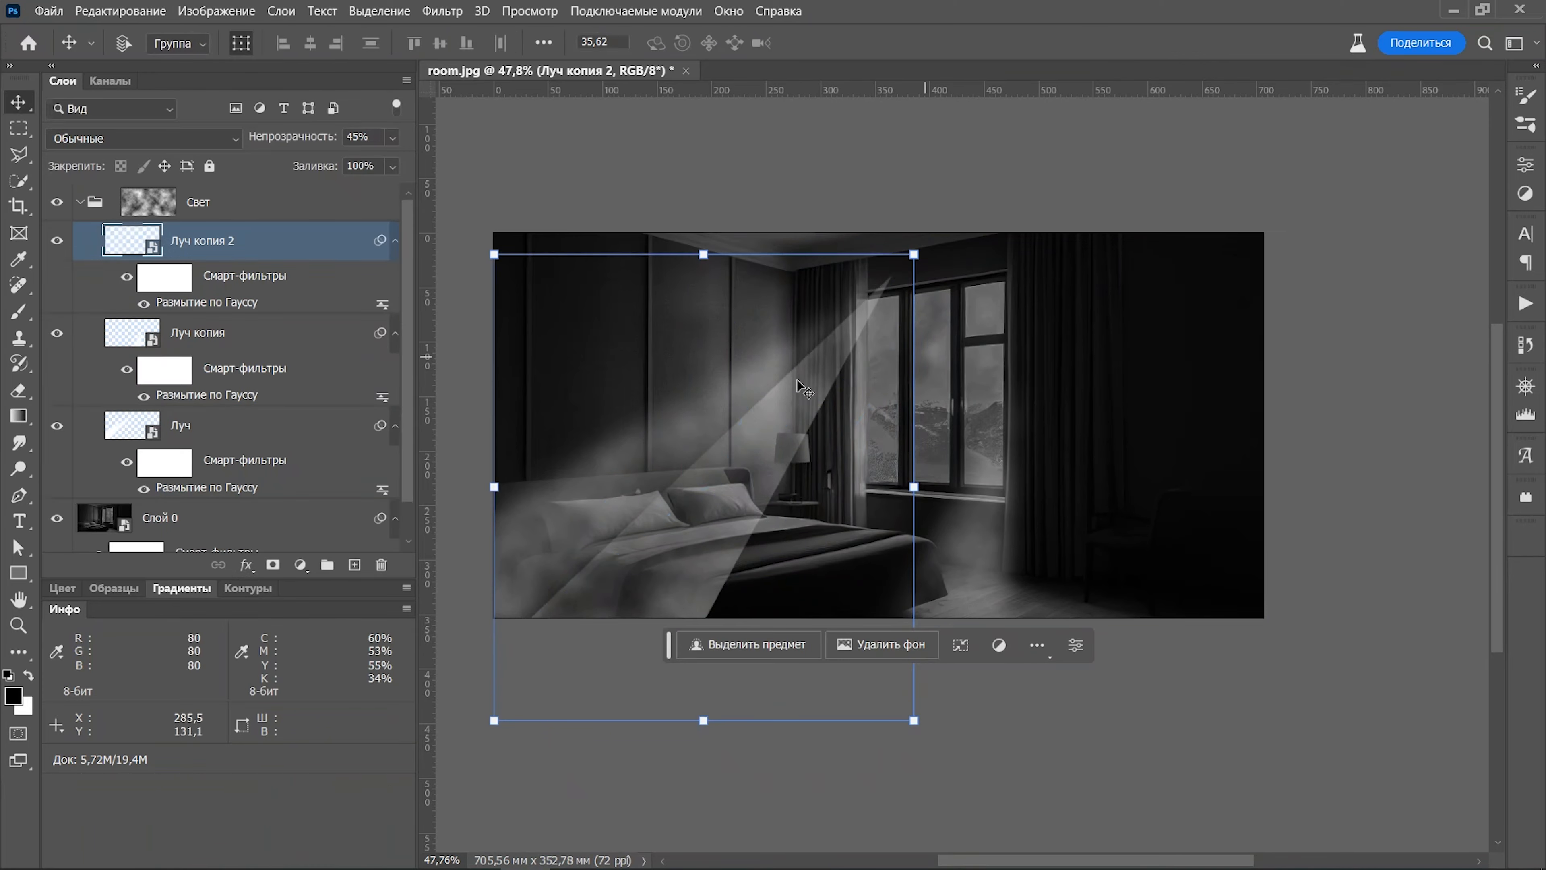
Duplicate the long beam copy and rotate the new one to about 24.4°, keeping its tip at the window's upper-left corner
{"action": "key", "text": "ctrl+j"}
{"action": "left_click_drag", "start_coordinate": [988, 251], "coordinate": [937, 214]}
{"action": "left_click_drag", "start_coordinate": [839, 367], "coordinate": [846, 374]}
{"action": "left_click", "coordinate": [1201, 43]}
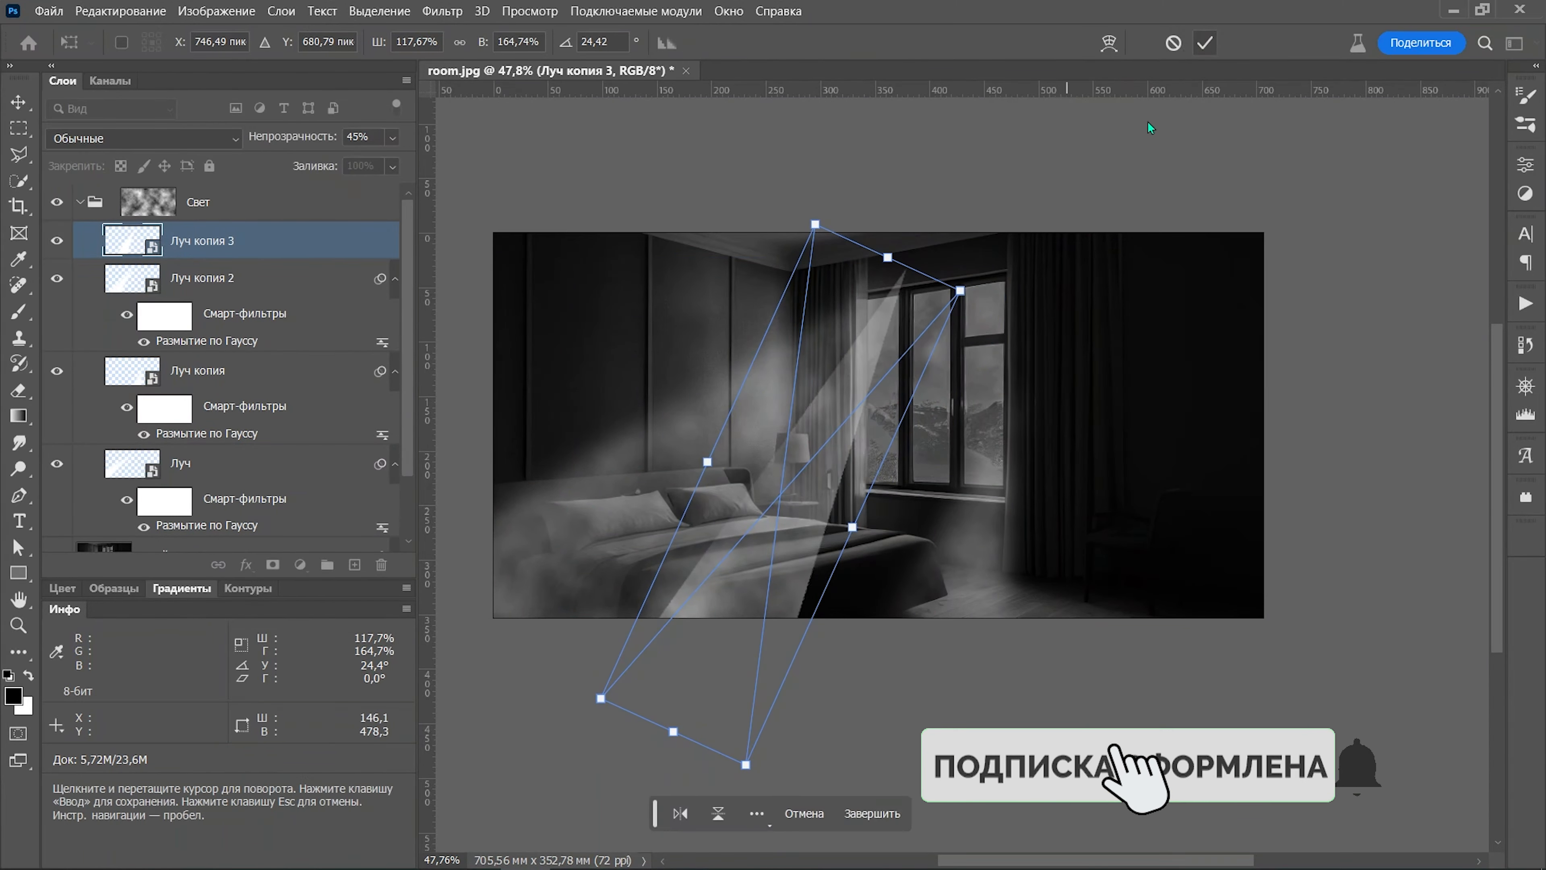
Add more beam copies up to Луч копия 6, rotated more steeply and spread across the window toward the floor
{"action": "left_click_drag", "start_coordinate": [826, 440], "coordinate": [890, 428]}
{"action": "key", "text": "ctrl+t"}
{"action": "left_click_drag", "start_coordinate": [1013, 261], "coordinate": [987, 241]}
{"action": "left_click_drag", "start_coordinate": [856, 434], "coordinate": [921, 461]}
{"action": "left_click", "coordinate": [1203, 43]}
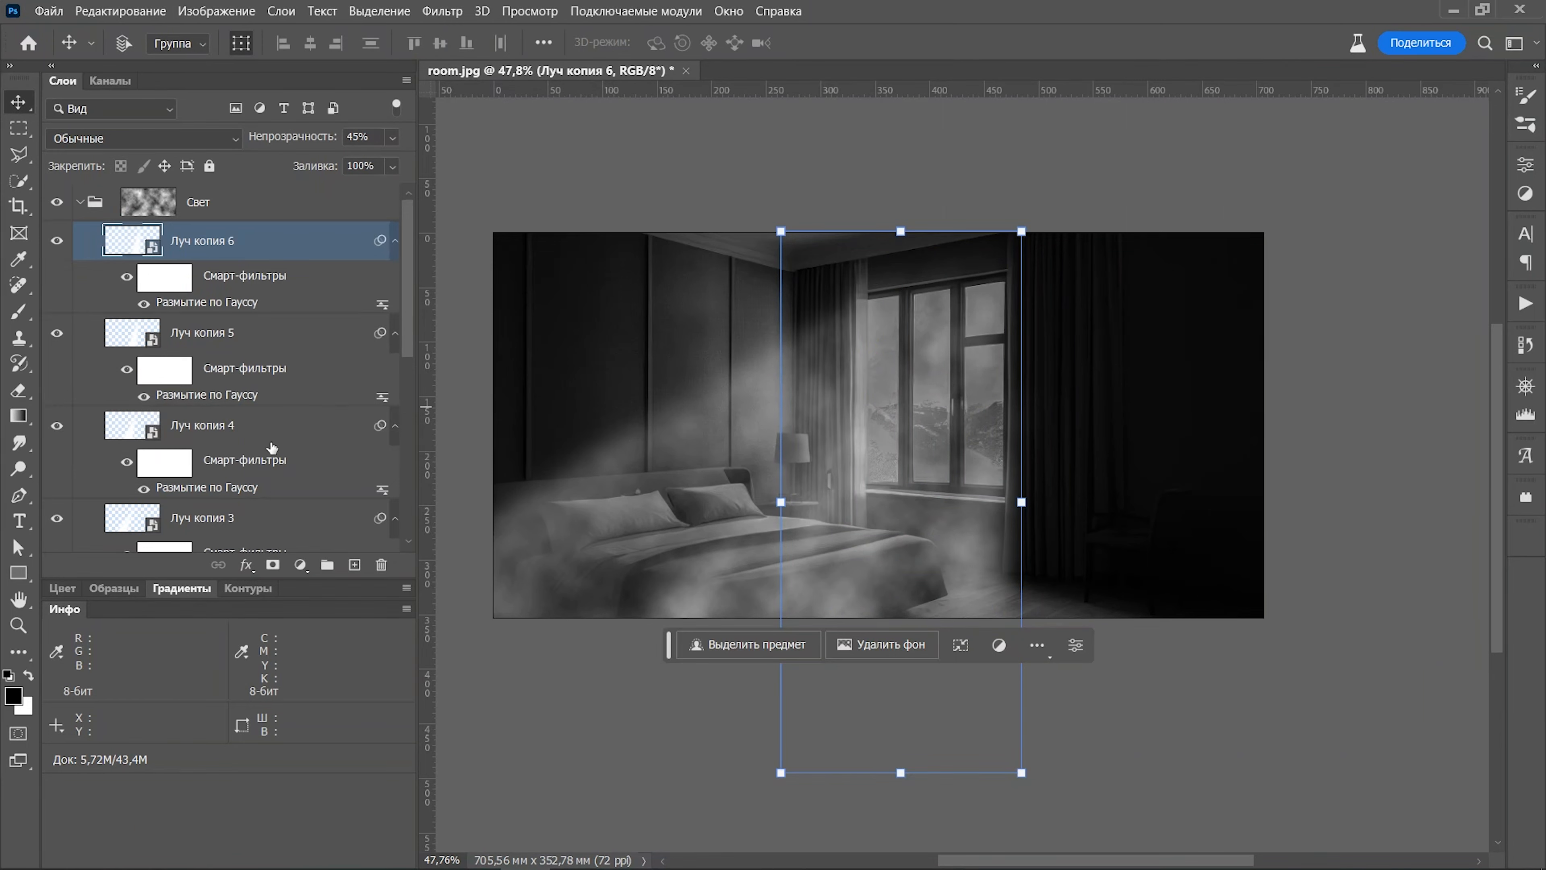
Duplicate the original Луч beam, rotate the copy to about 41.2° and aim it from the window's upper-left corner across the bed
{"action": "key", "text": "alt+bracketleft"}
{"action": "key", "text": "alt+bracketleft"}
{"action": "key", "text": "alt+bracketleft"}
{"action": "key", "text": "alt+bracketleft"}
{"action": "left_click_drag", "start_coordinate": [656, 424], "coordinate": [710, 433]}
{"action": "left_click_drag", "start_coordinate": [981, 269], "coordinate": [948, 232]}
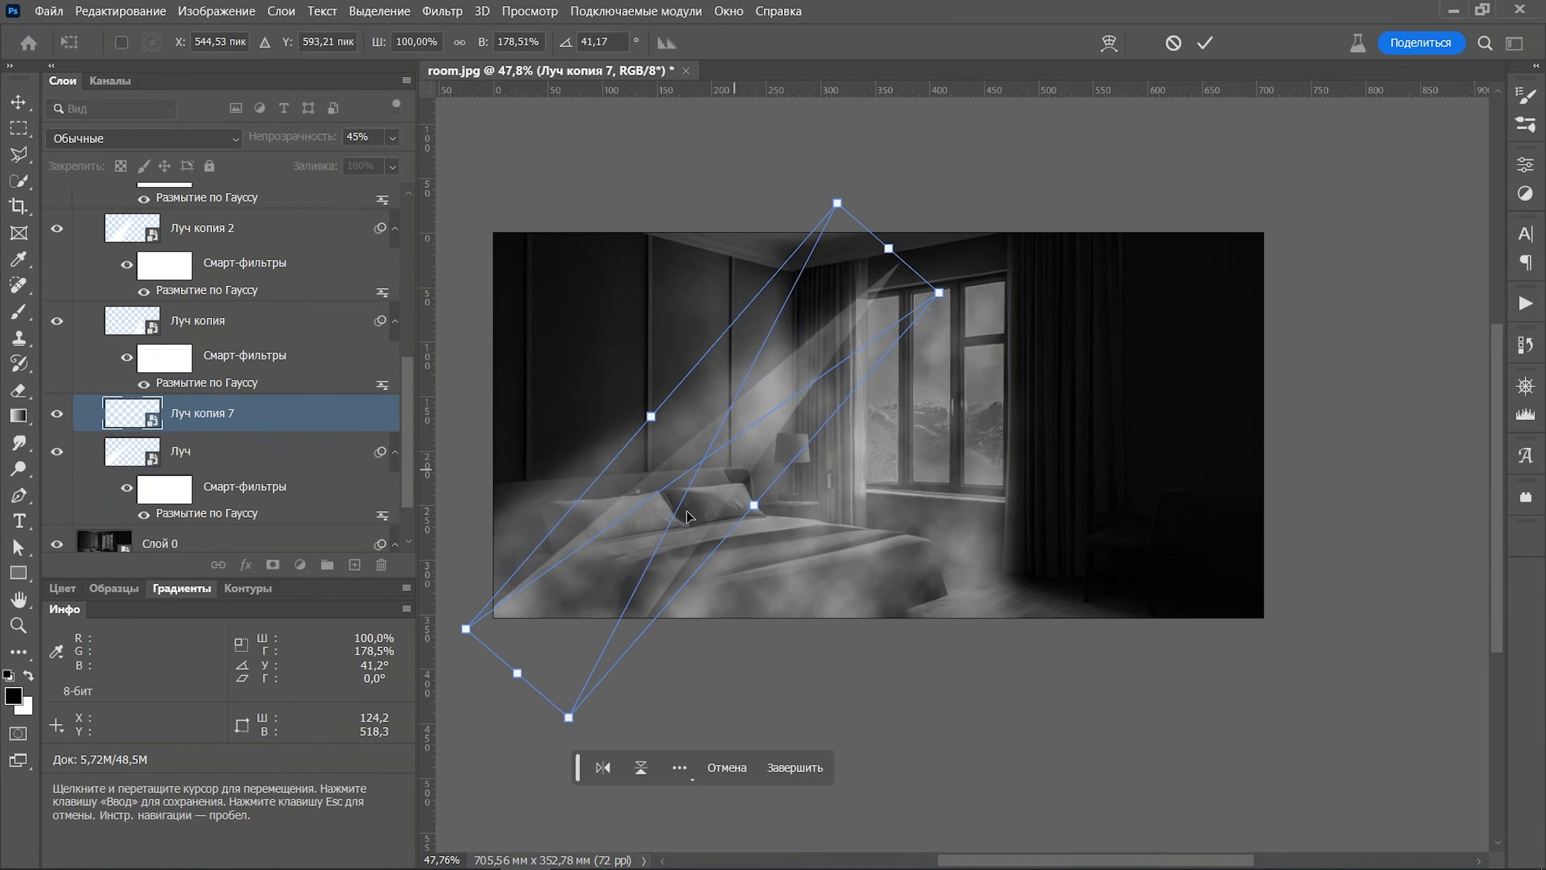
{"action": "left_click_drag", "start_coordinate": [606, 574], "coordinate": [604, 590]}
{"action": "left_click", "coordinate": [1202, 43]}
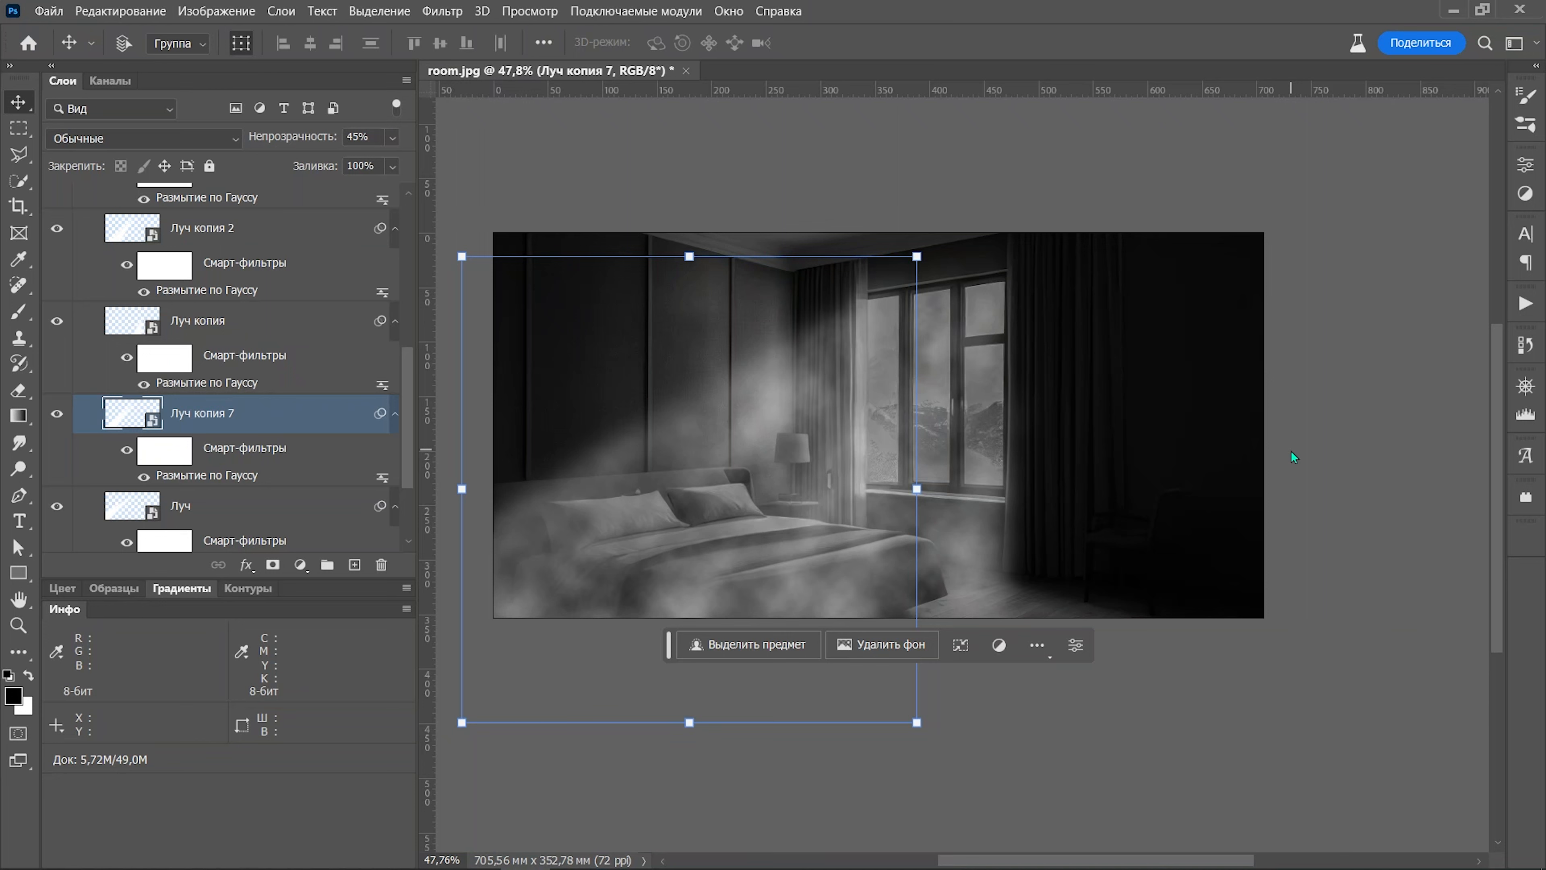
Scale the Свет group's cloud mask down to about 86% and shift it down and left over the room
{"action": "scroll", "coordinate": [285, 395], "scroll_direction": "up", "scroll_amount": 6}
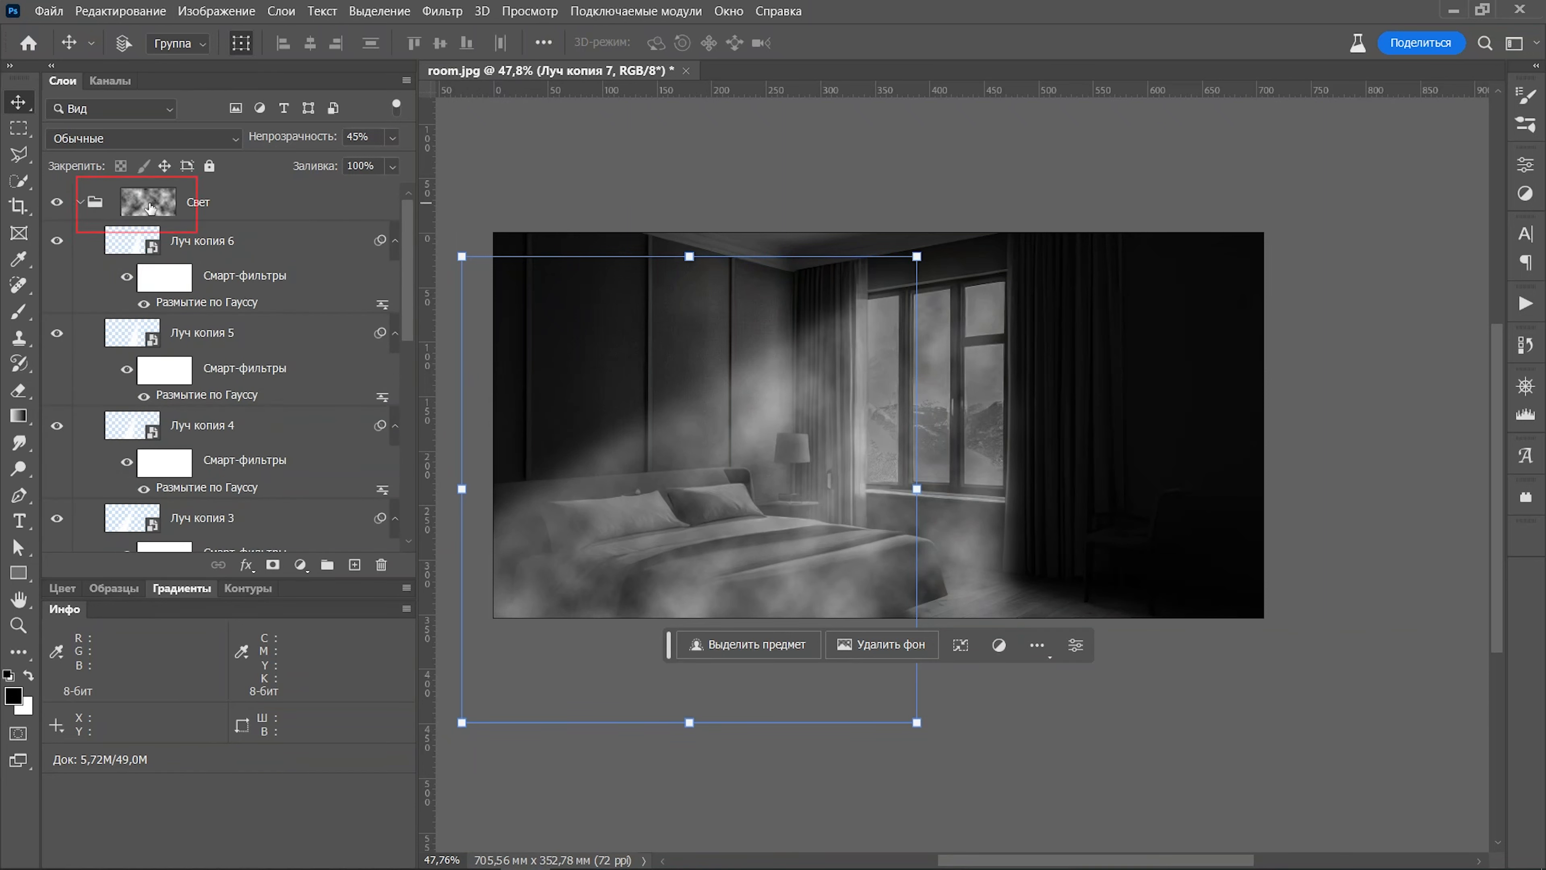
{"action": "left_click", "coordinate": [150, 207]}
{"action": "key", "text": "ctrl+t"}
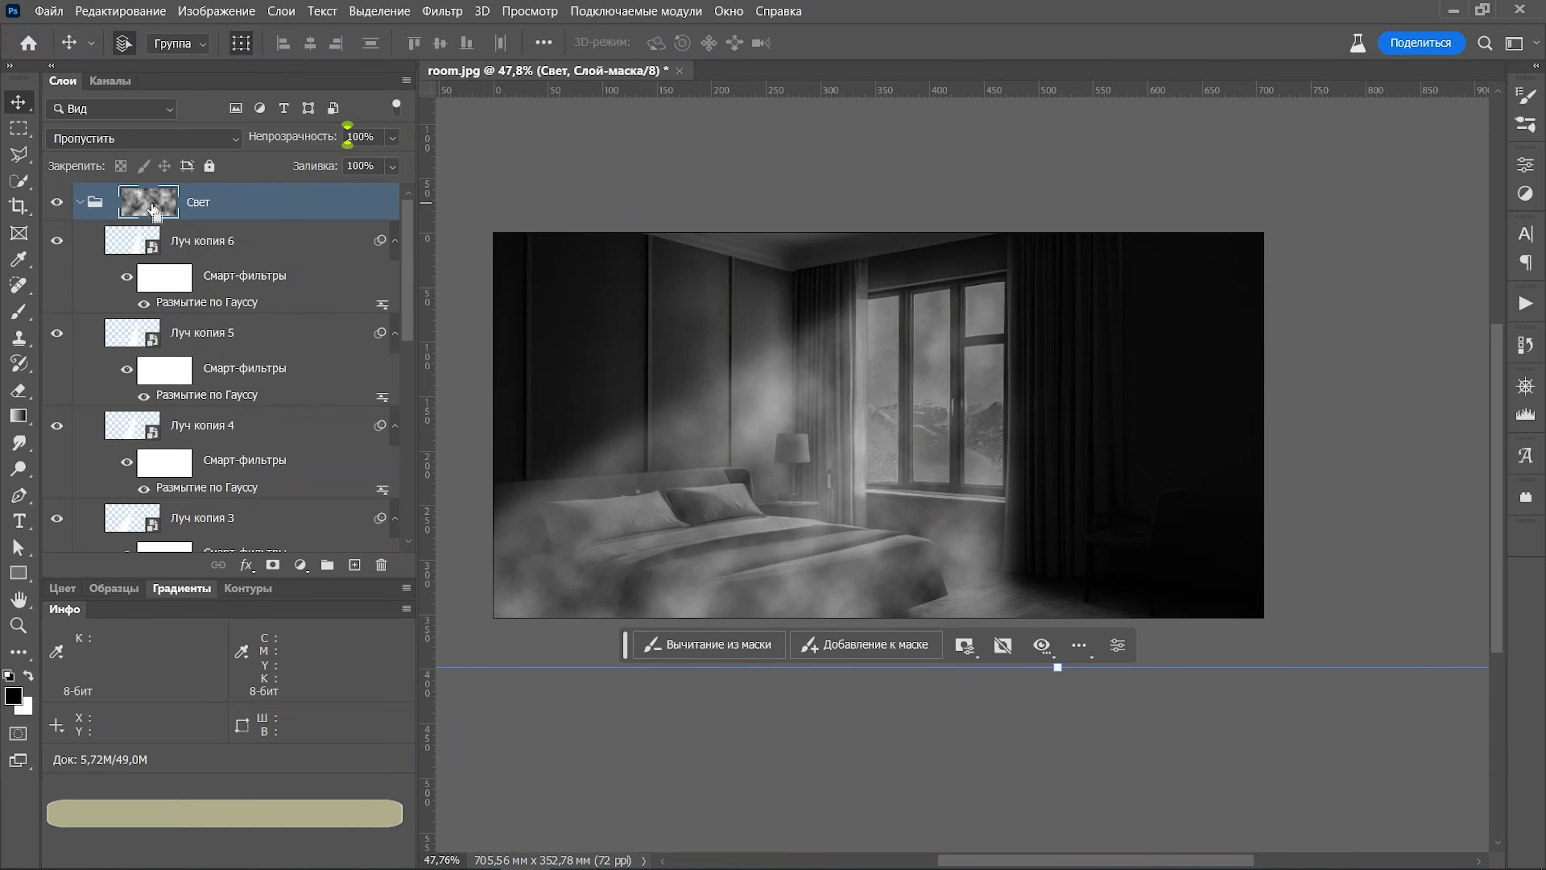
{"action": "key", "text": "ctrl+0"}
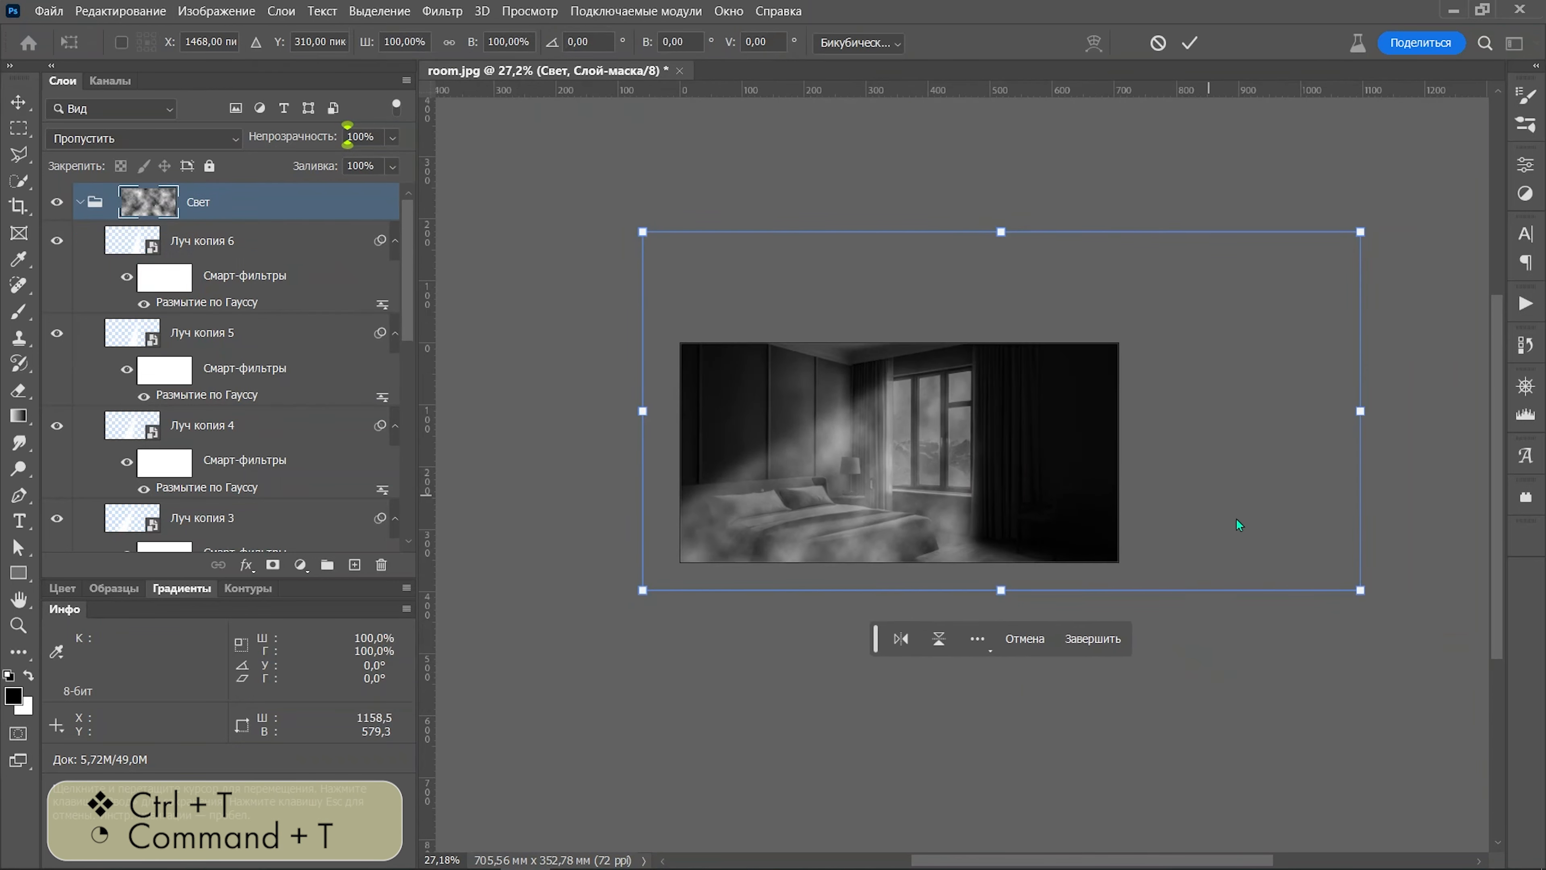
{"action": "mouse_move", "coordinate": [986, 498]}
{"action": "left_mouse_down"}
{"action": "mouse_move", "coordinate": [910, 512]}
{"action": "mouse_move", "coordinate": [922, 560]}
{"action": "mouse_move", "coordinate": [952, 498]}
{"action": "mouse_move", "coordinate": [901, 540]}
{"action": "mouse_move", "coordinate": [998, 508]}
{"action": "left_mouse_up"}
{"action": "left_click_drag", "start_coordinate": [1398, 609], "coordinate": [1348, 585]}
{"action": "left_click_drag", "start_coordinate": [861, 501], "coordinate": [703, 564]}
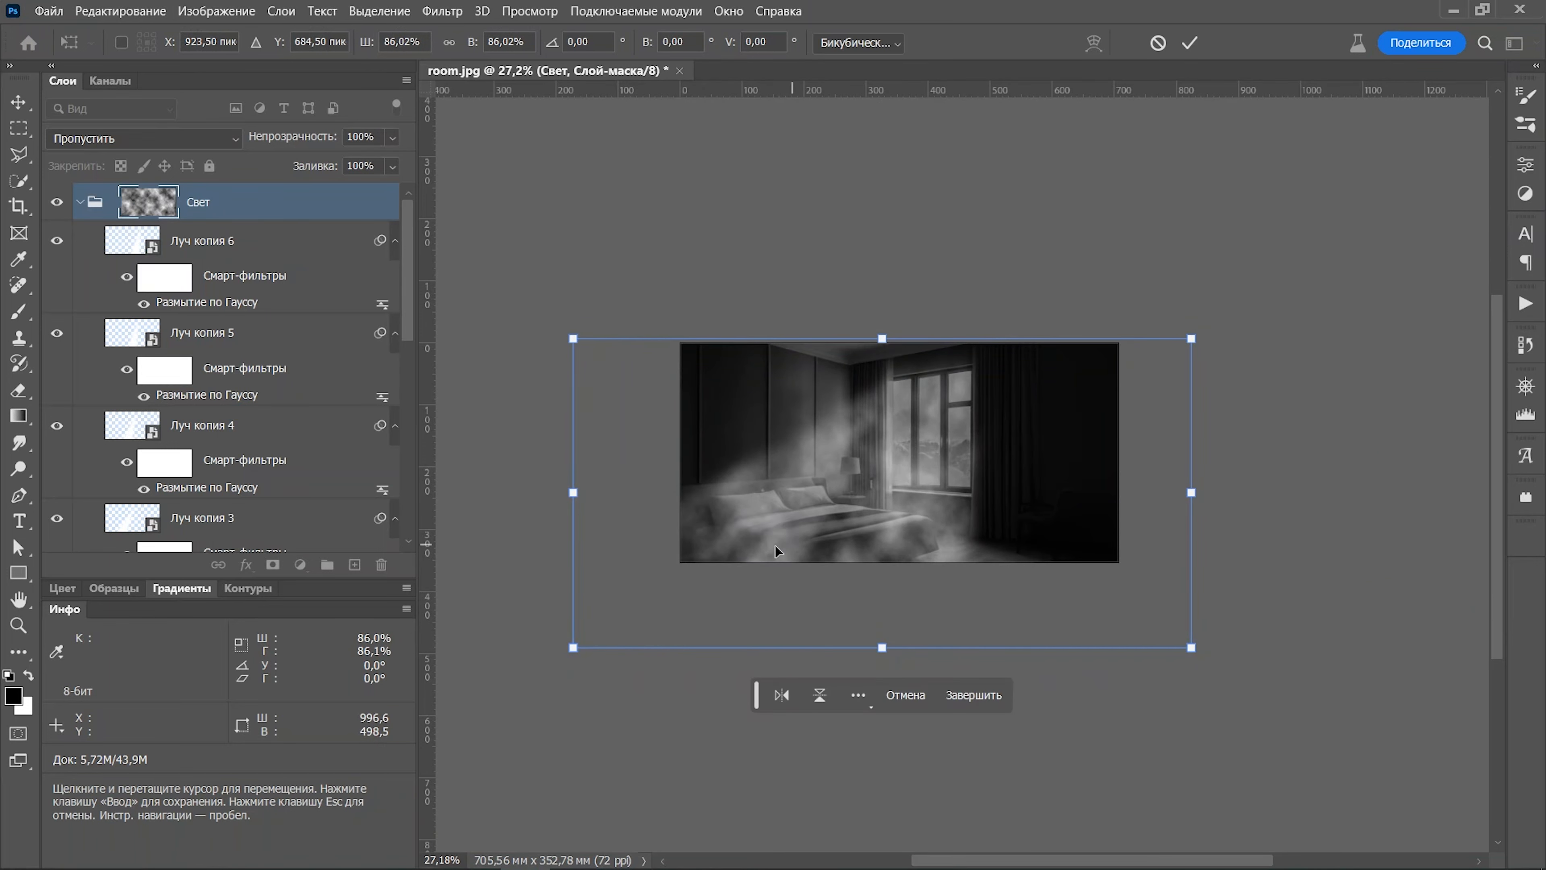
{"action": "left_click", "coordinate": [1190, 42]}
{"action": "scroll", "coordinate": [940, 503], "scroll_direction": "up", "scroll_amount": 5}
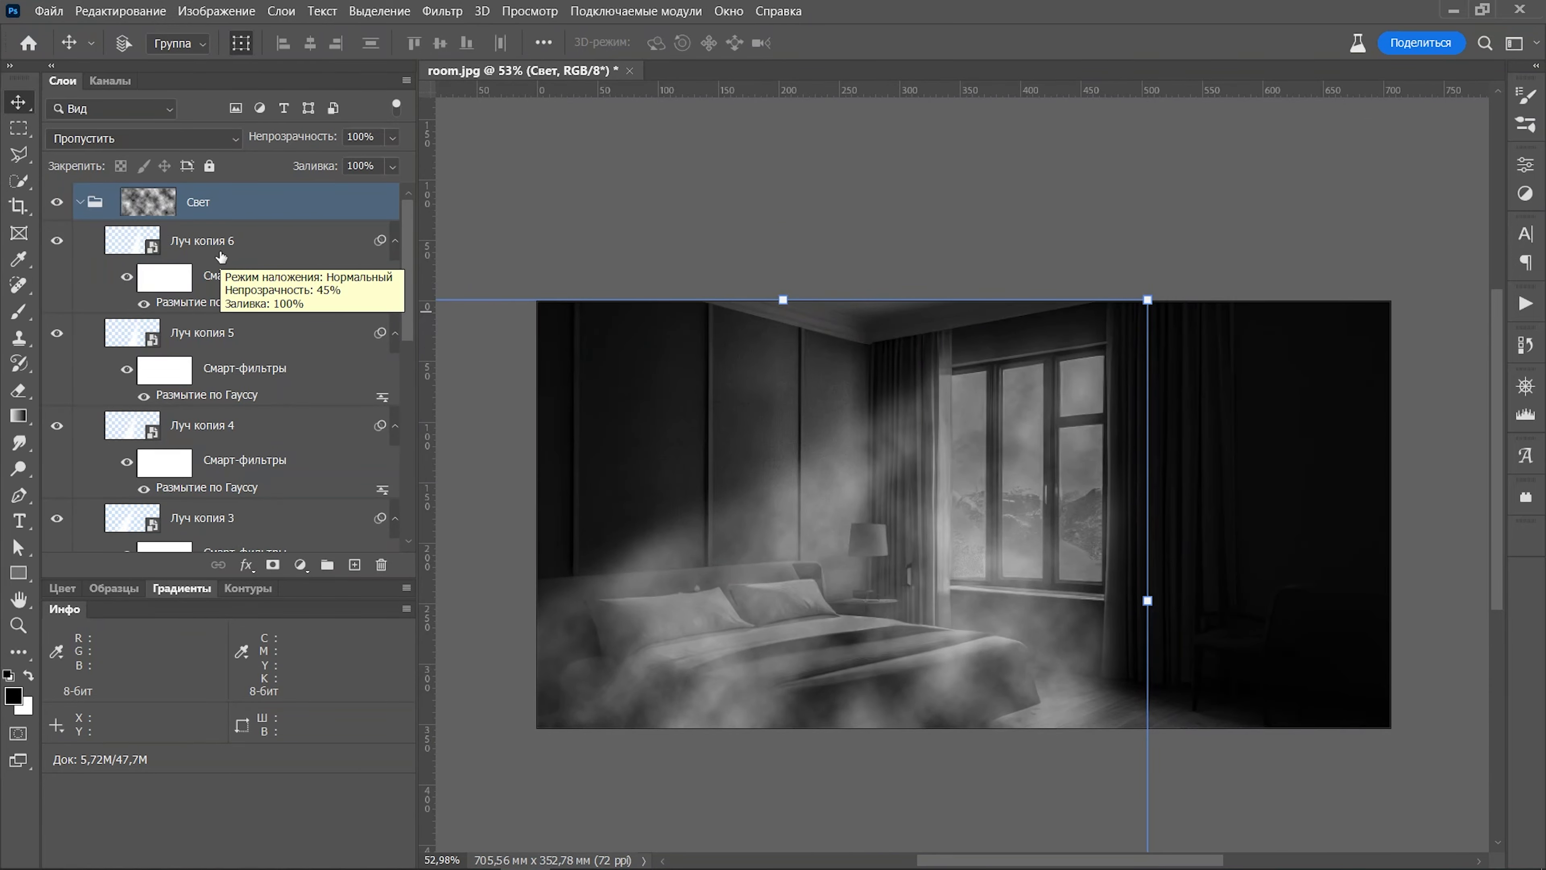
Select all the beam layers from Луч копия 6 to Луч, collapse their smart filters and set their opacity to 60%
{"action": "left_click", "coordinate": [232, 242]}
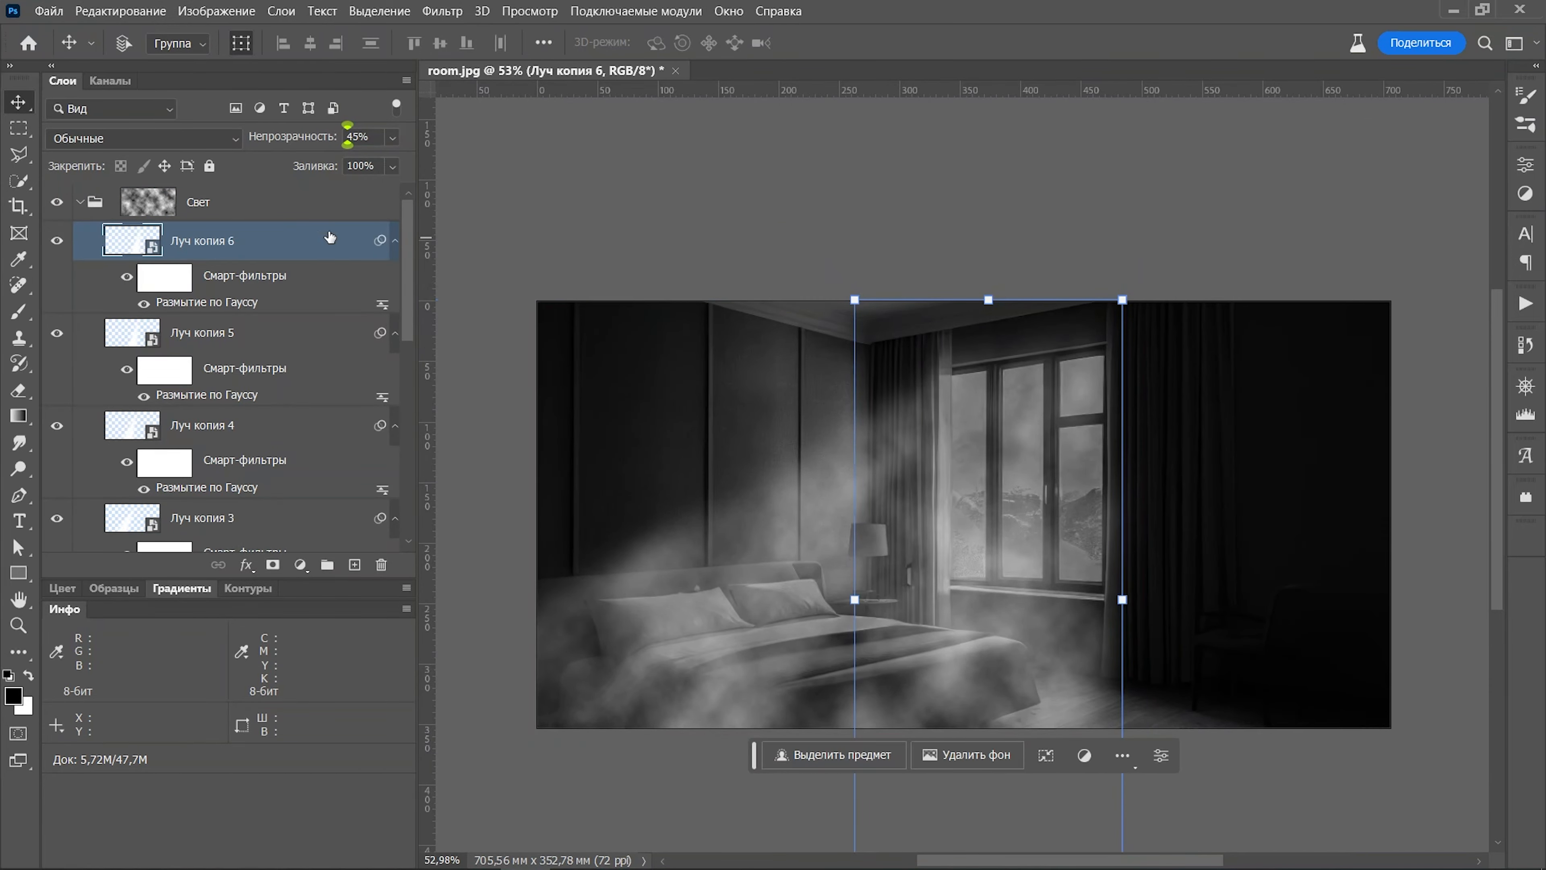
{"action": "left_click", "coordinate": [272, 348]}
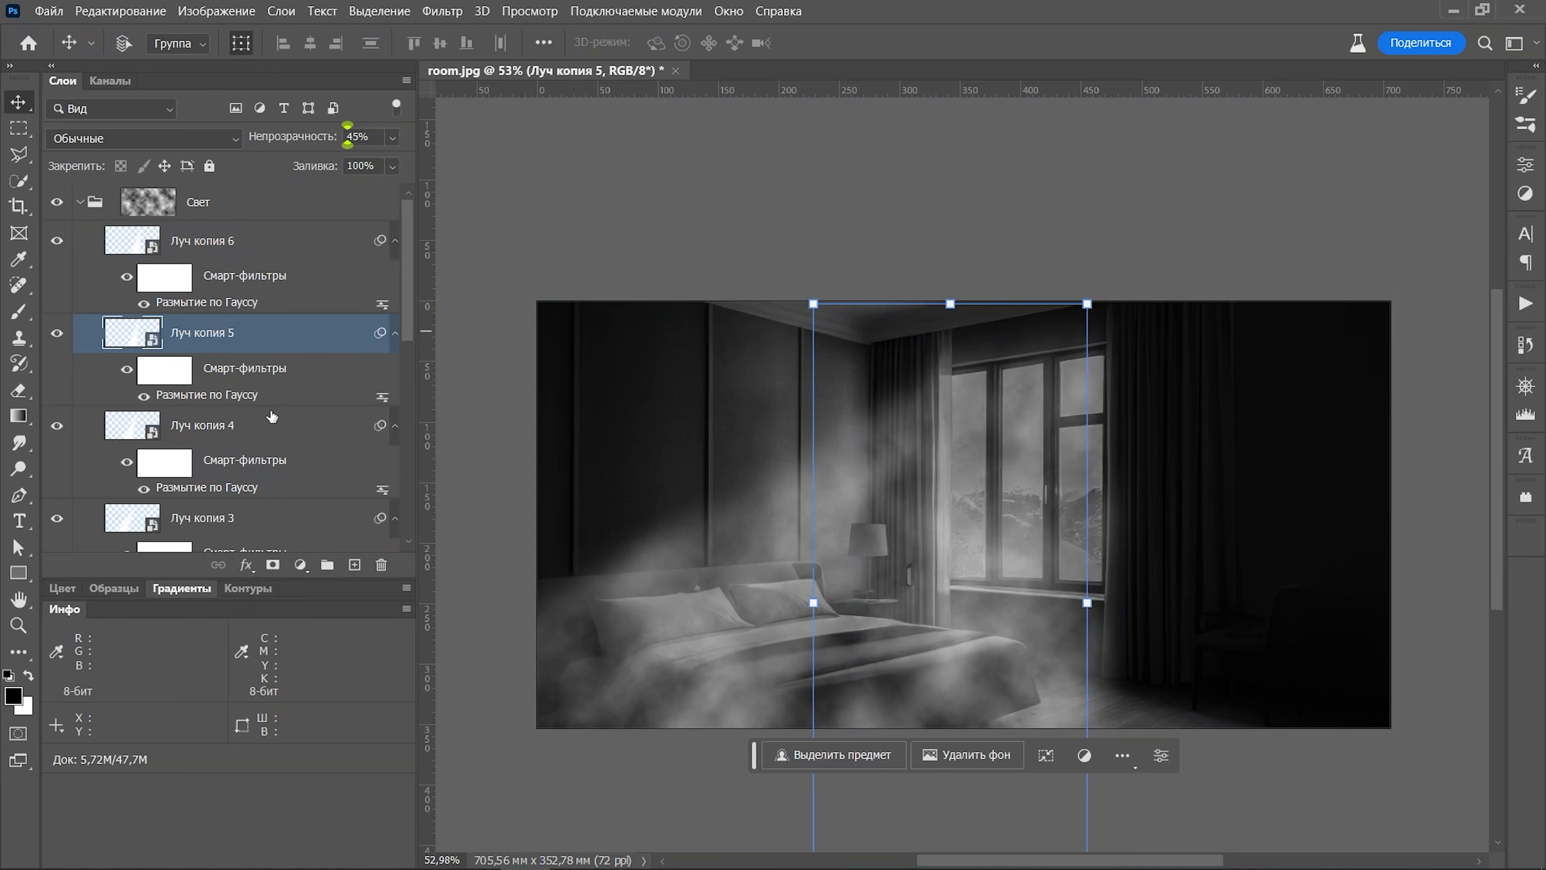
{"action": "left_click", "coordinate": [273, 418]}
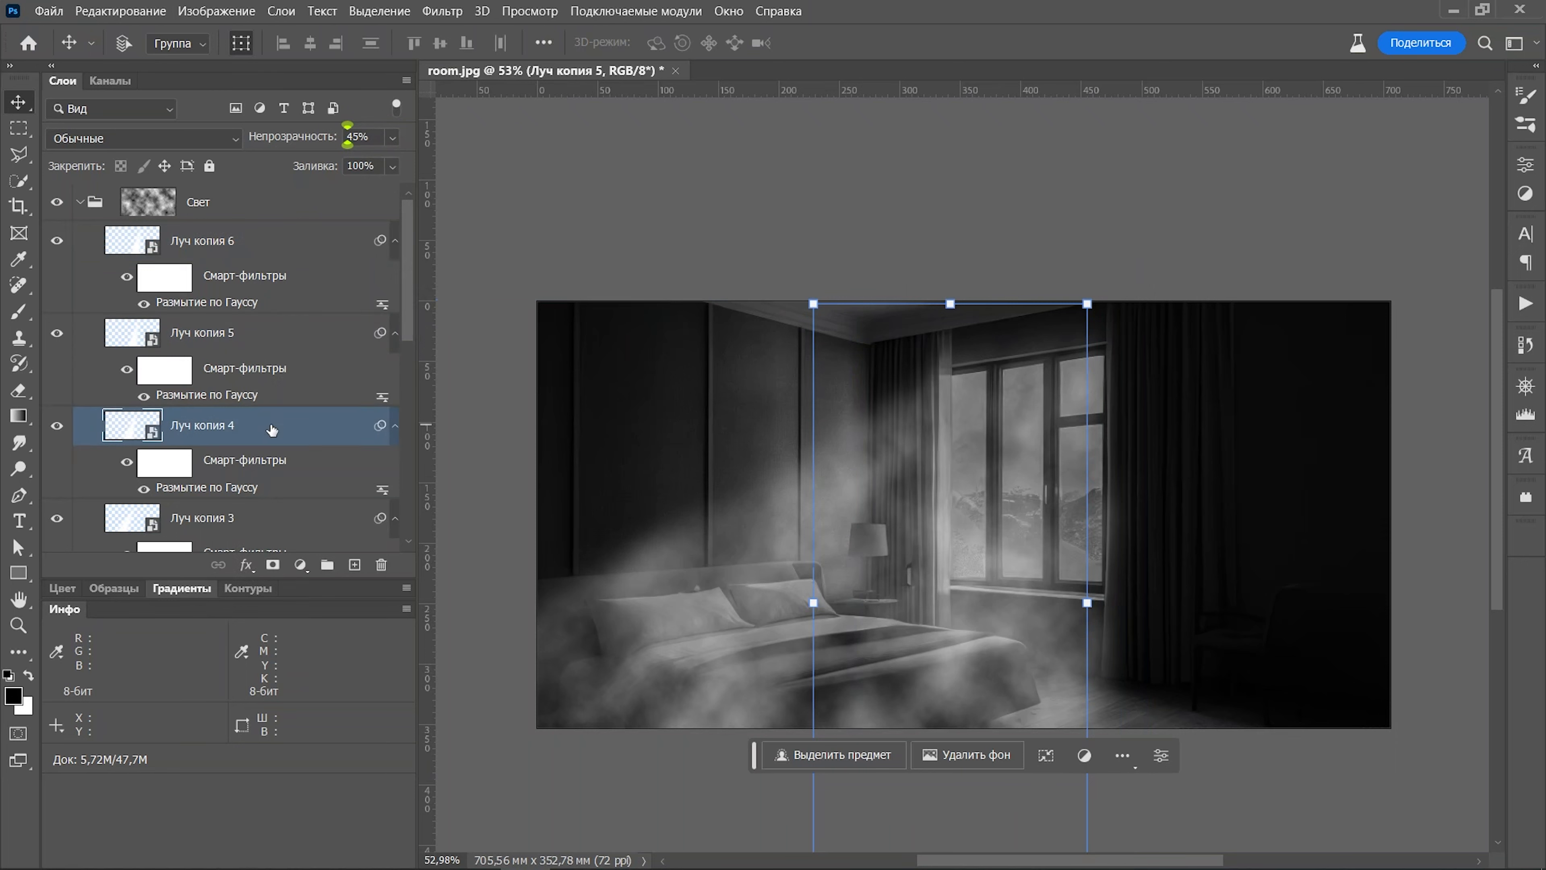
{"action": "left_click", "coordinate": [278, 250]}
{"action": "scroll", "coordinate": [278, 250], "scroll_direction": "down", "scroll_amount": 5}
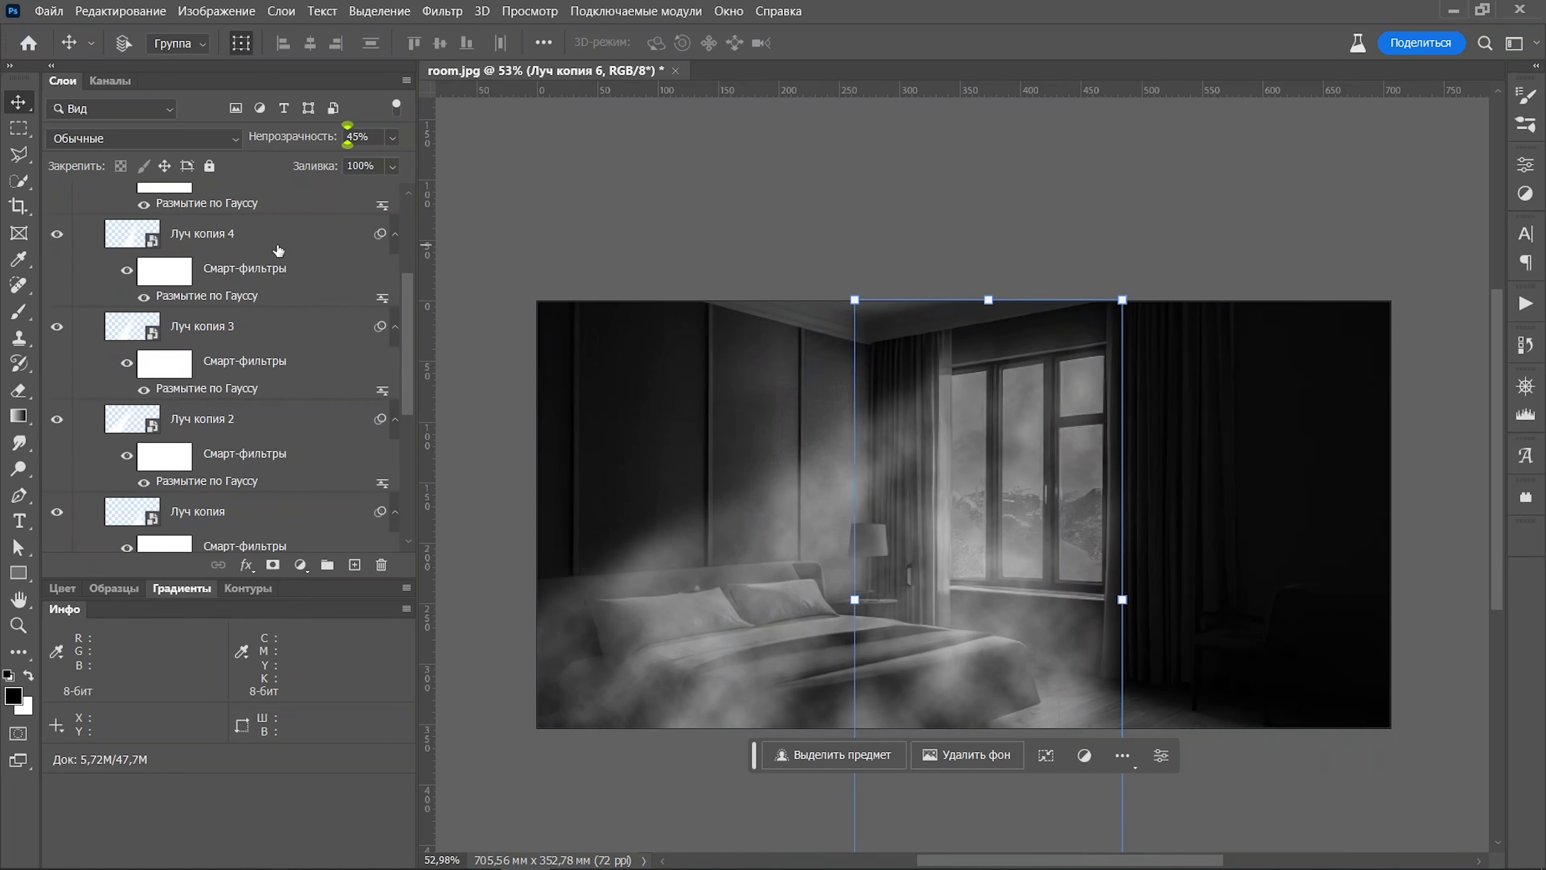
{"action": "scroll", "coordinate": [278, 250], "scroll_direction": "down", "scroll_amount": 5}
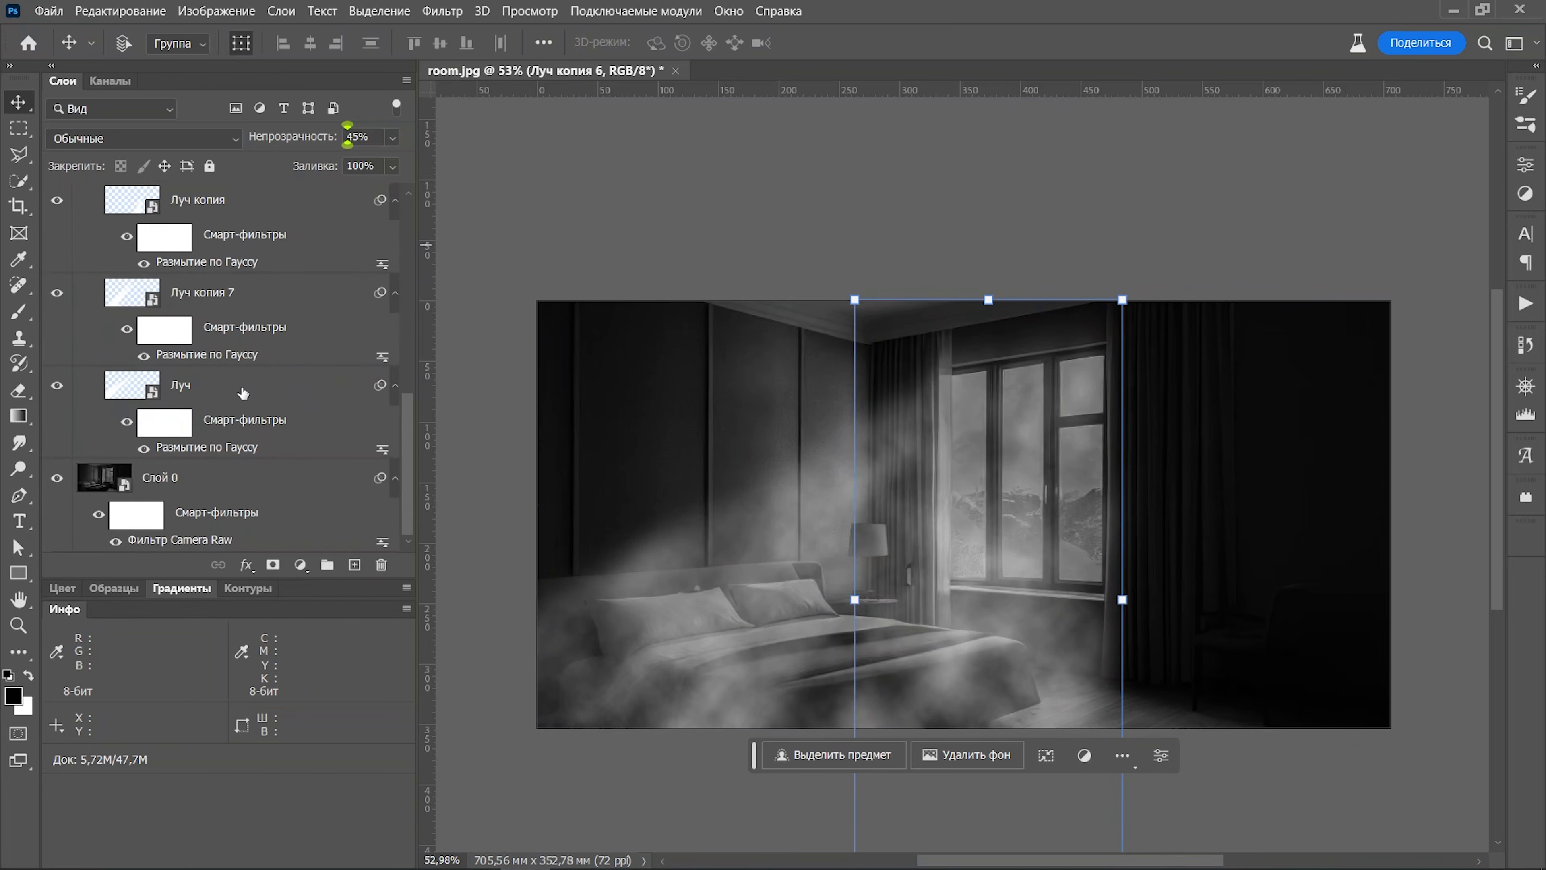
{"action": "left_click", "coordinate": [245, 396], "text": "shift"}
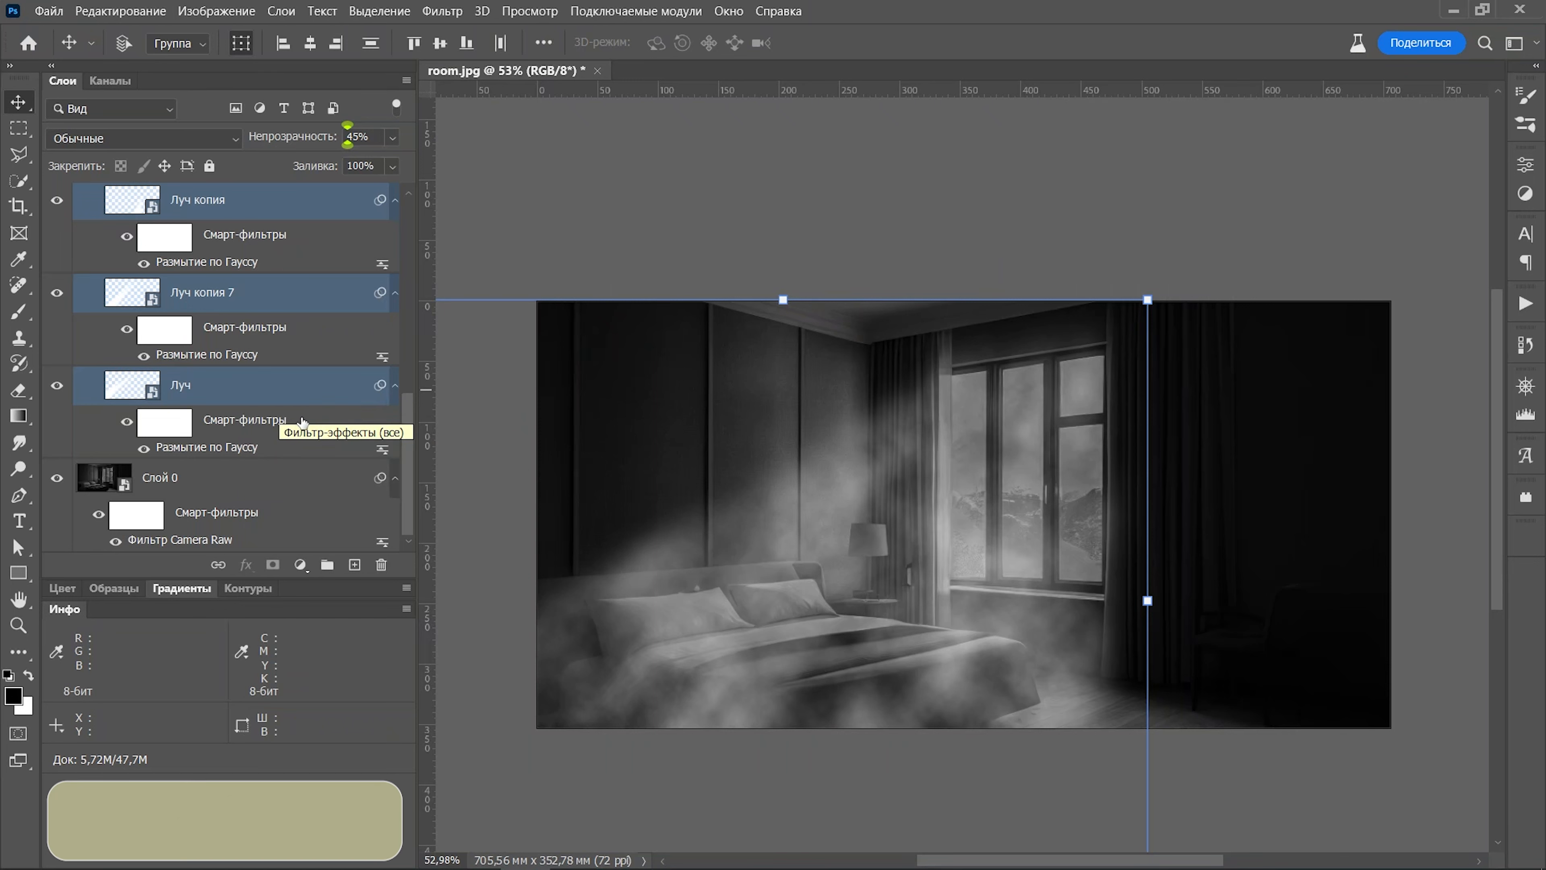
{"action": "left_click", "coordinate": [394, 386]}
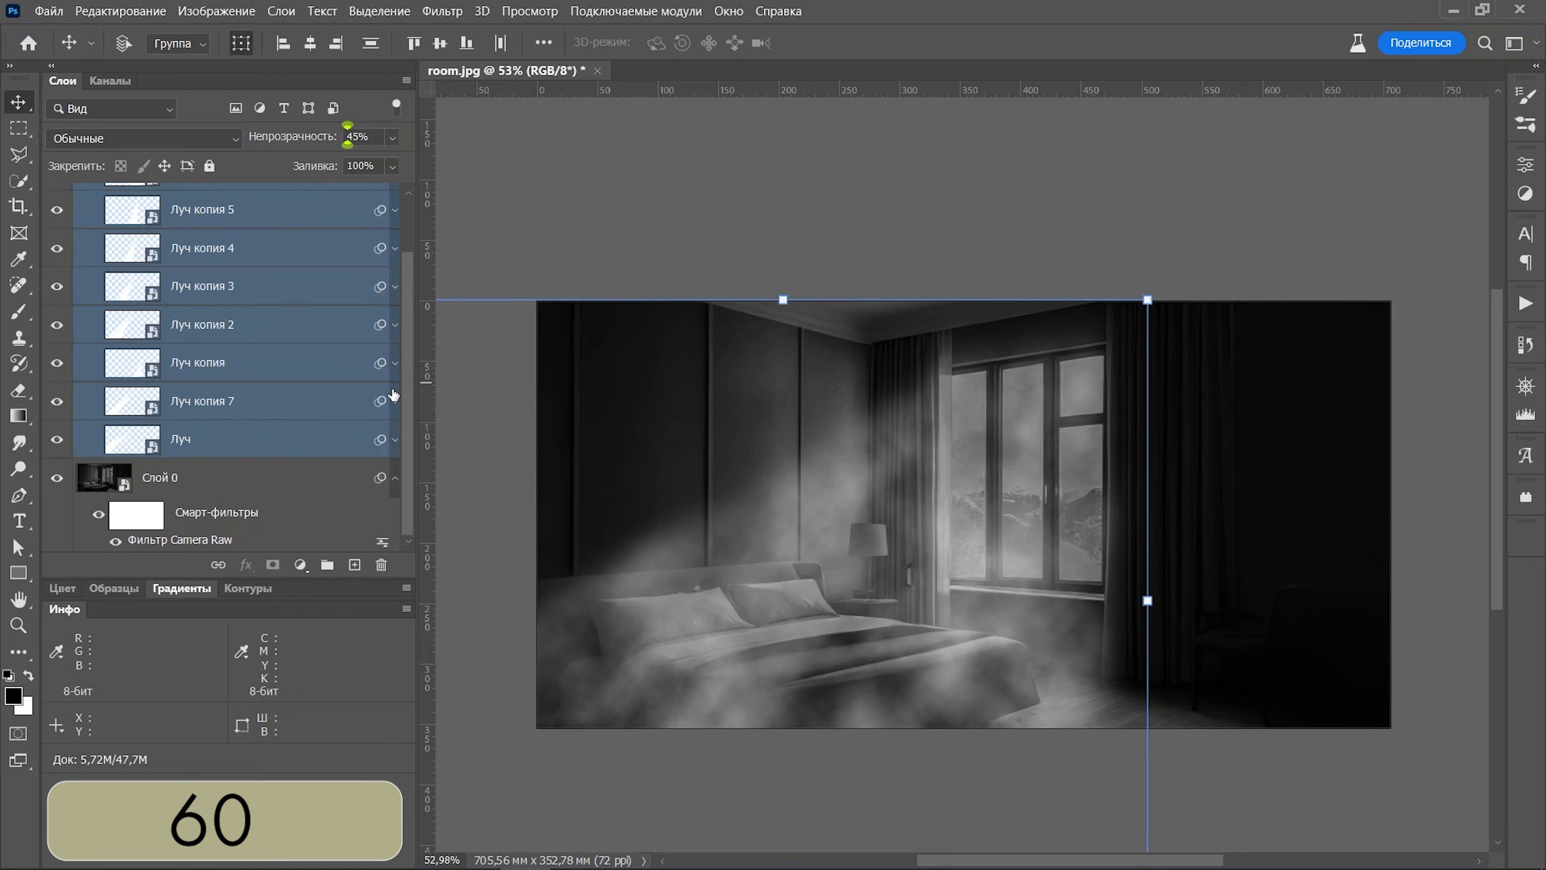
{"action": "scroll", "coordinate": [334, 428], "scroll_direction": "up", "scroll_amount": 2}
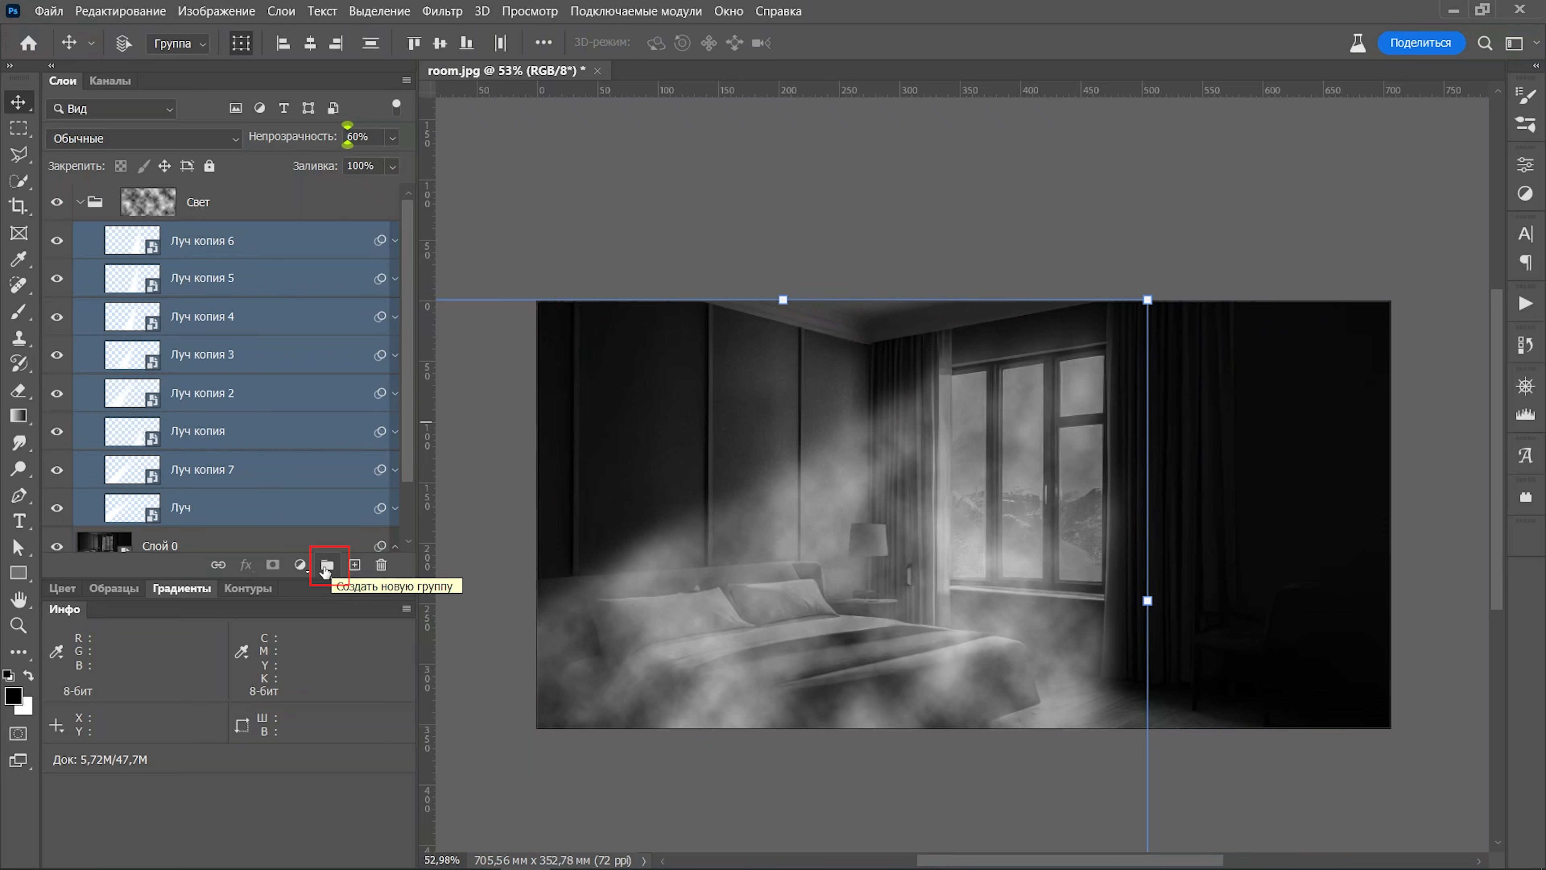
Group the selected beam layers inside Свет as Лучи and add a layer mask to the new group
{"action": "left_click", "coordinate": [327, 564]}
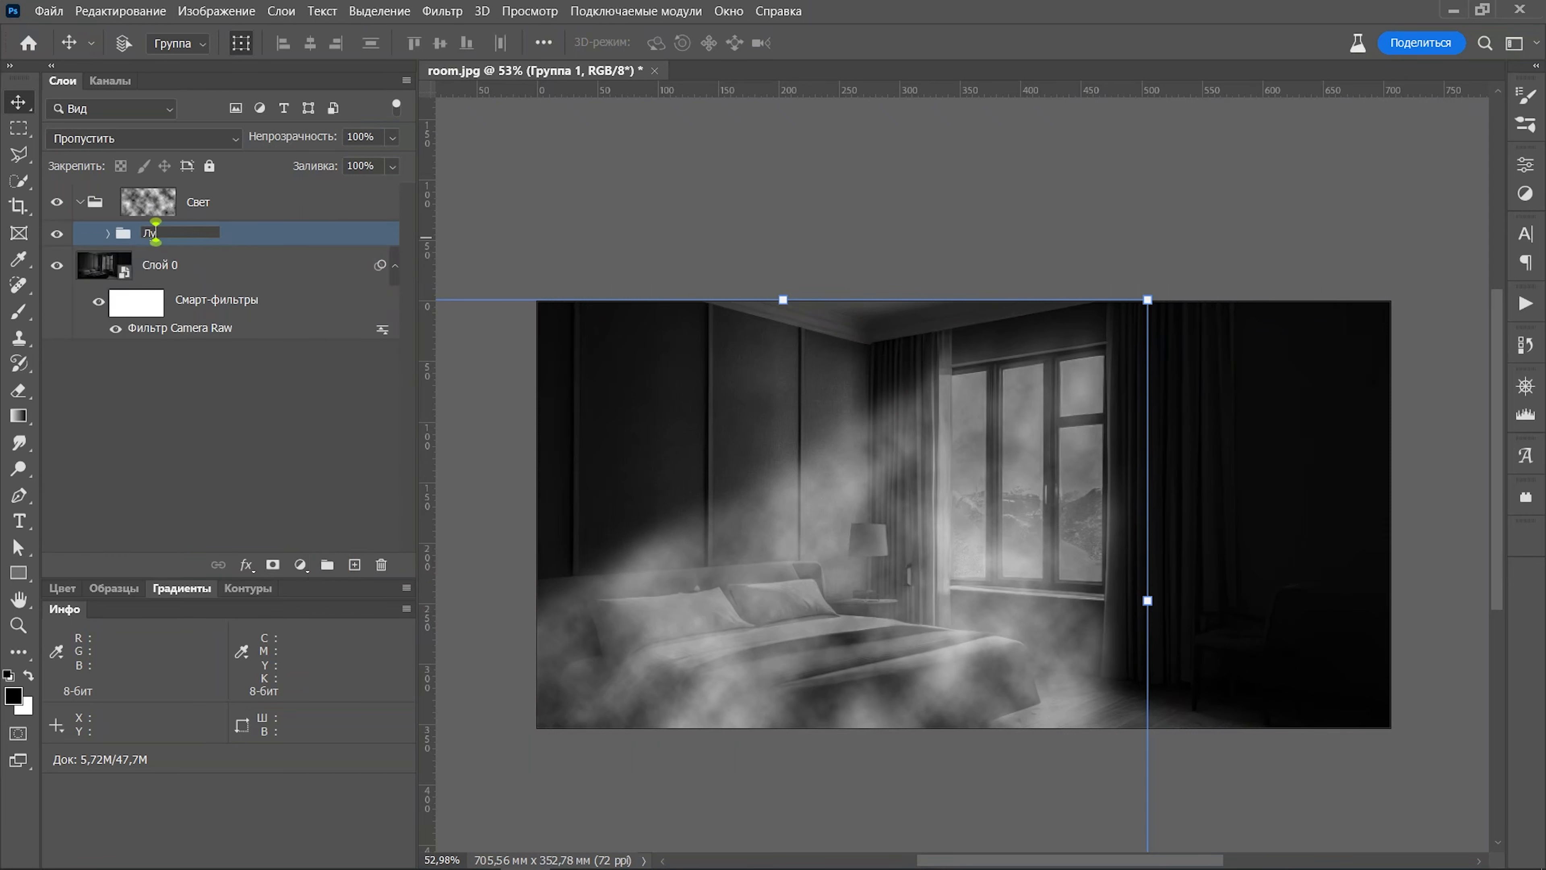
{"action": "key", "text": "Return"}
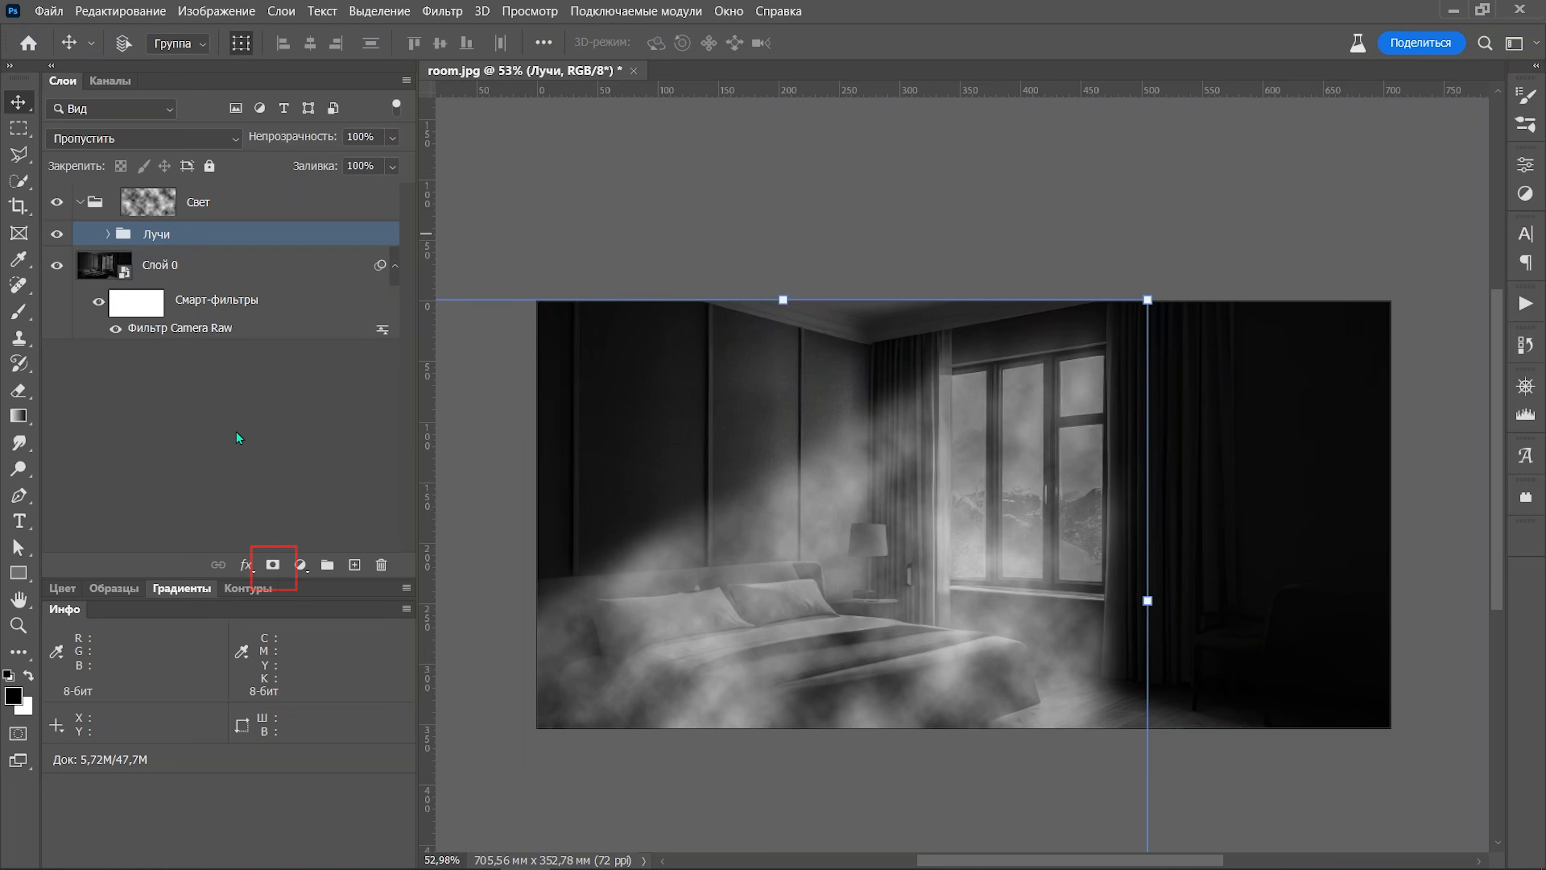
{"action": "left_click", "coordinate": [273, 565]}
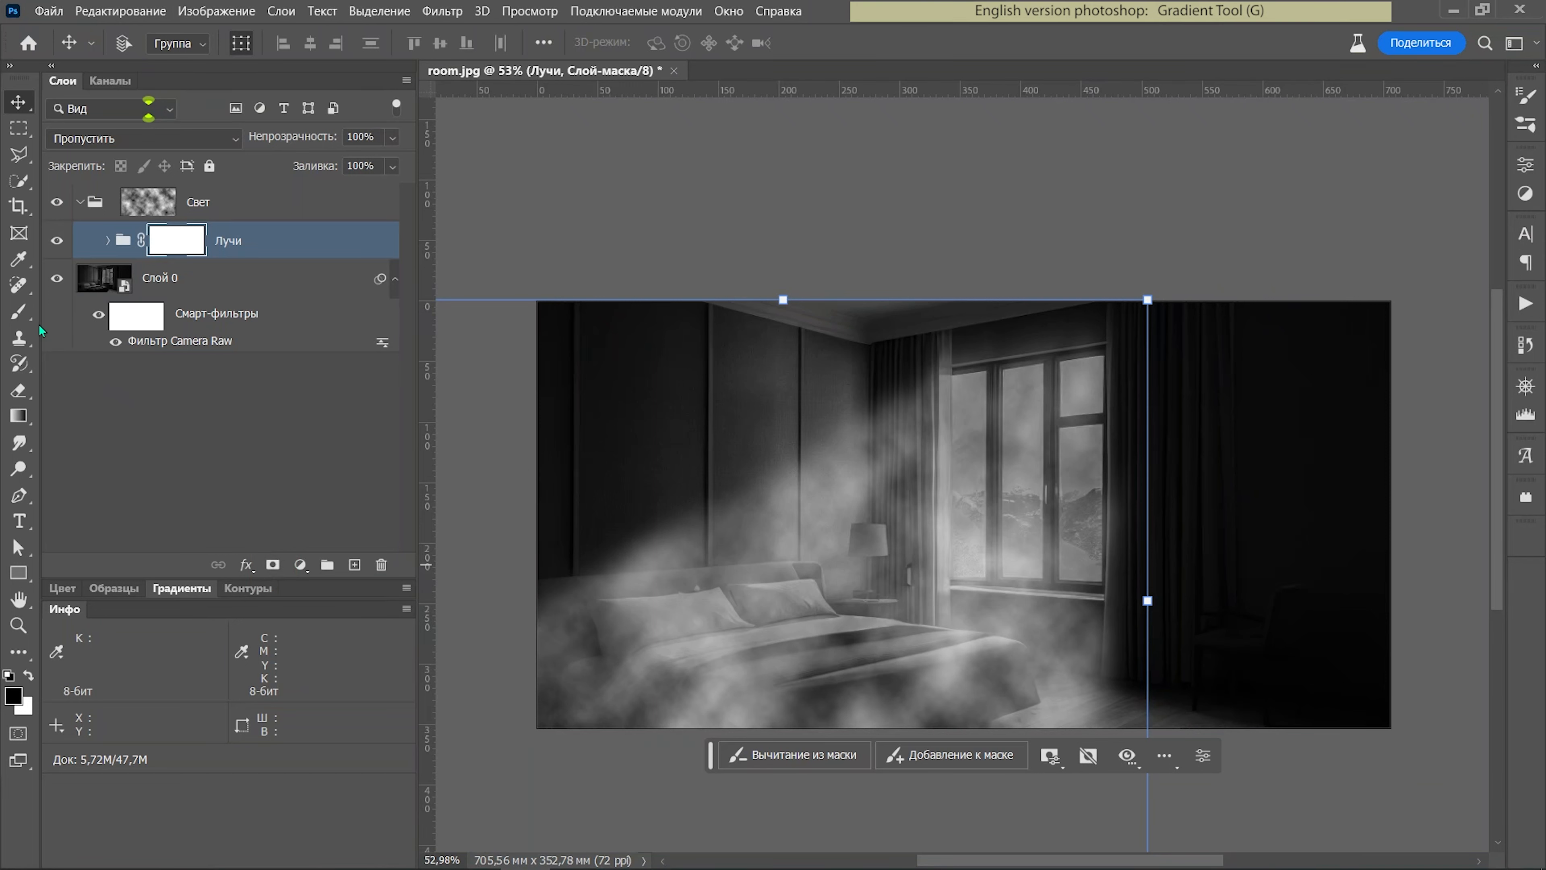
Set up the Gradient tool with the black-to-transparent preset from the Основные folder
{"action": "left_click", "coordinate": [12, 417]}
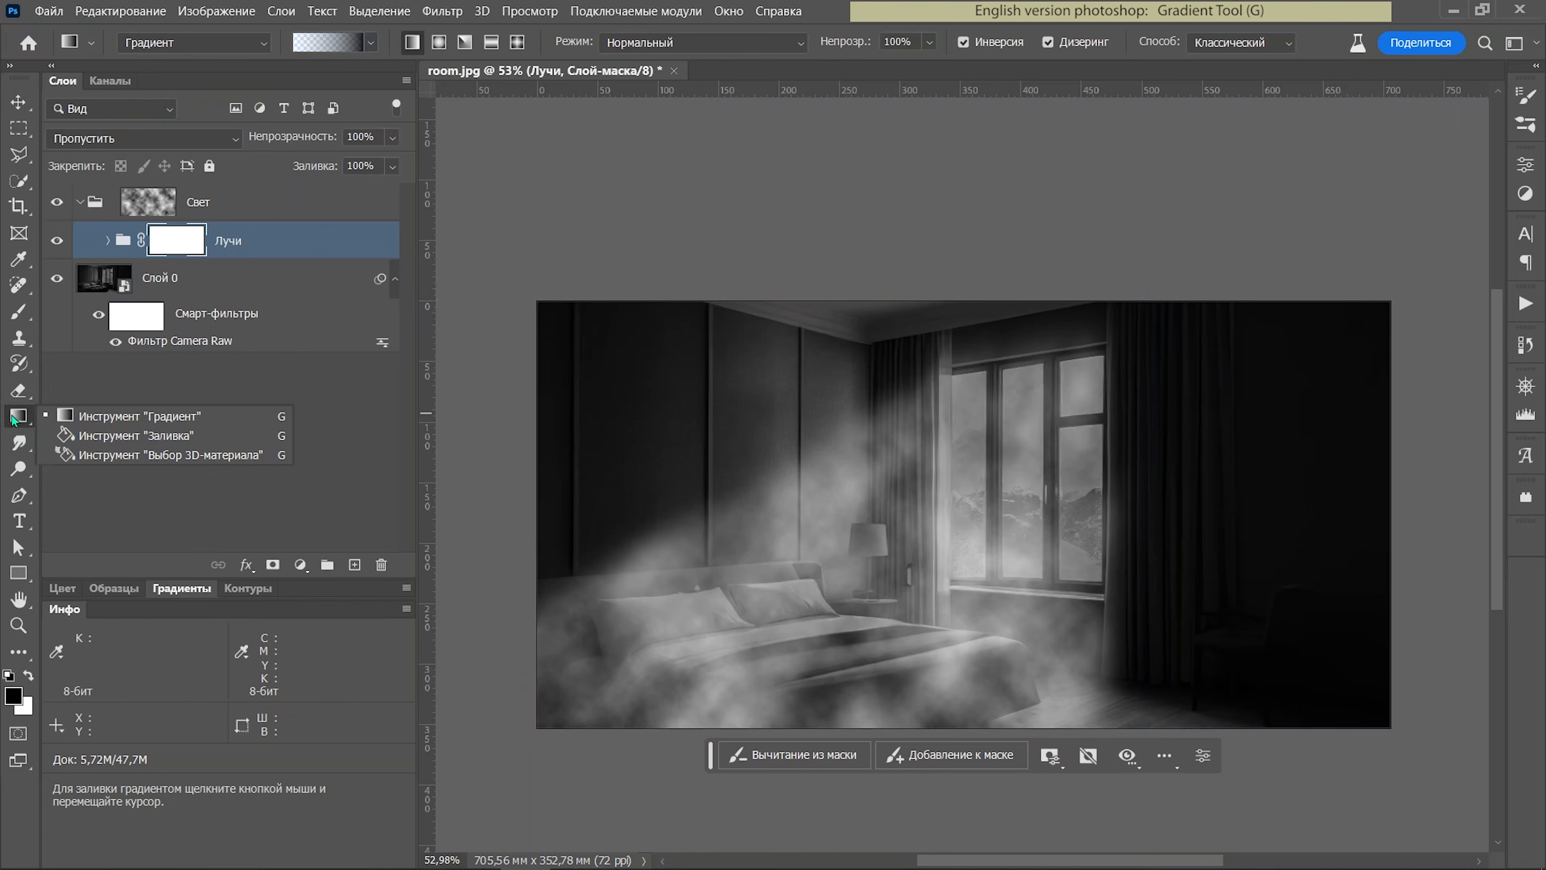
{"action": "left_click", "coordinate": [368, 41]}
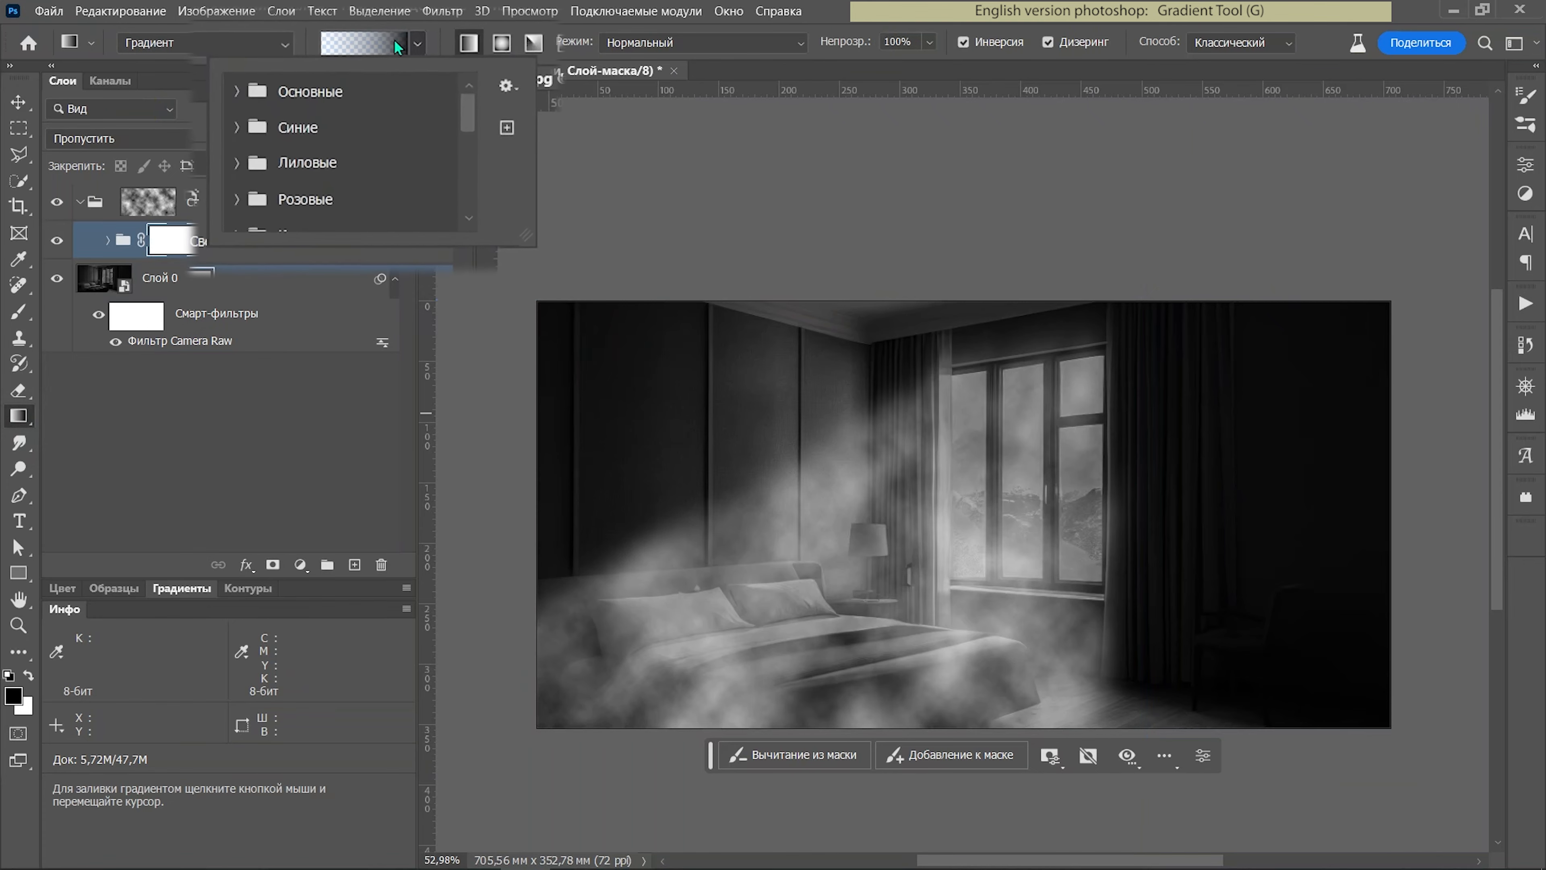
{"action": "left_click", "coordinate": [256, 110]}
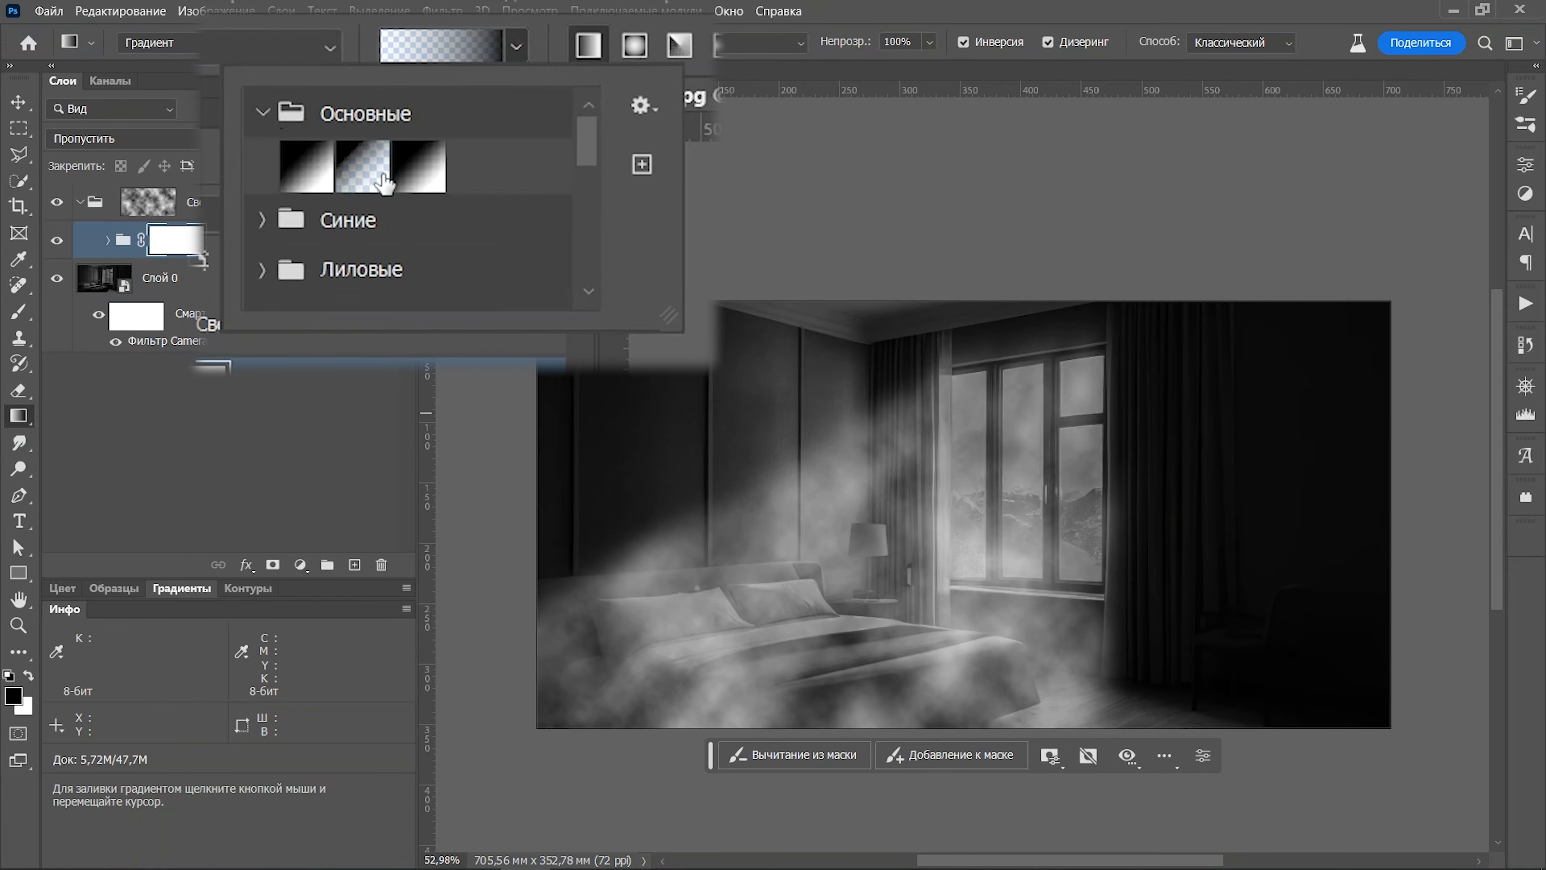
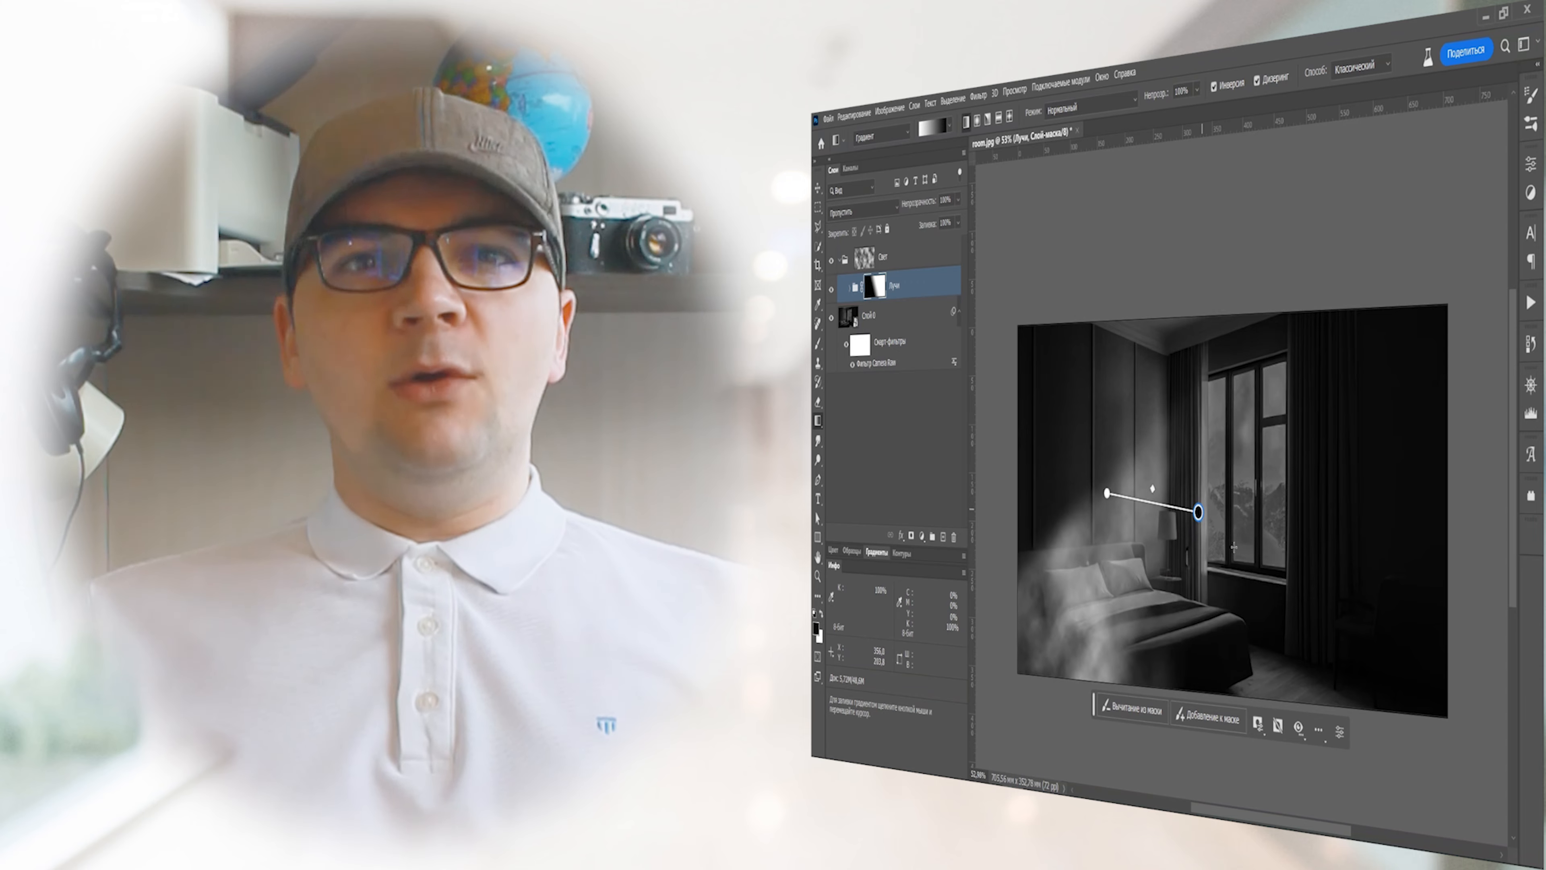
Try out gradients of different lengths and directions on the Лучи mask, hiding the beams from various sides of the room
{"action": "left_click_drag", "start_coordinate": [1267, 463], "coordinate": [1176, 541]}
{"action": "left_click_drag", "start_coordinate": [1136, 591], "coordinate": [1263, 563]}
{"action": "left_click_drag", "start_coordinate": [1147, 425], "coordinate": [1167, 496]}
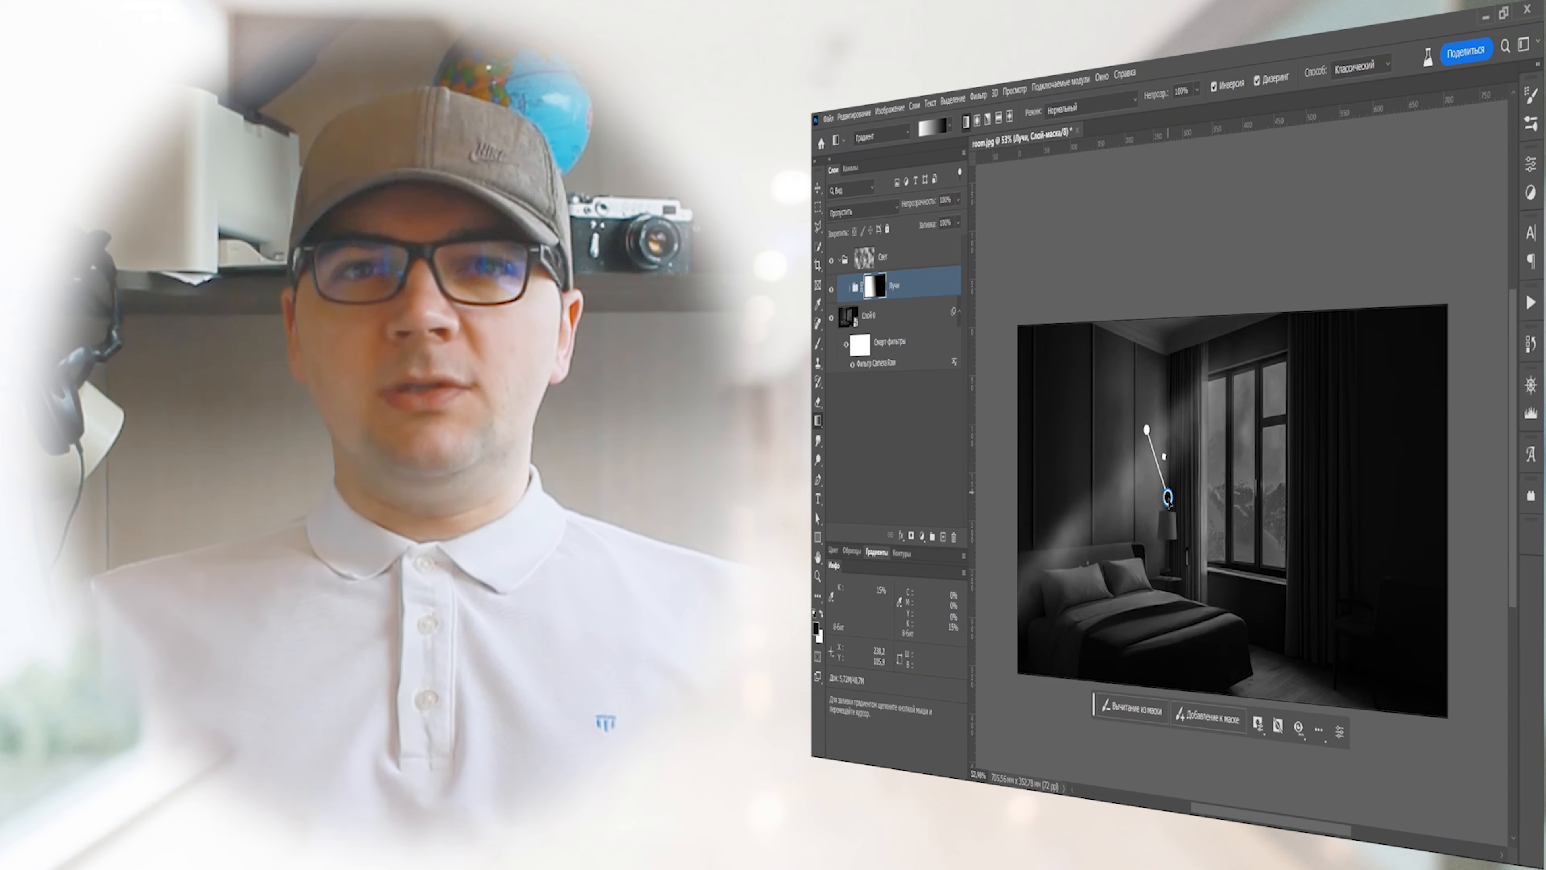
{"action": "mouse_move", "coordinate": [1274, 487]}
{"action": "left_mouse_down"}
{"action": "mouse_move", "coordinate": [1201, 515]}
{"action": "mouse_move", "coordinate": [1218, 450]}
{"action": "mouse_move", "coordinate": [1251, 528]}
{"action": "left_mouse_up"}
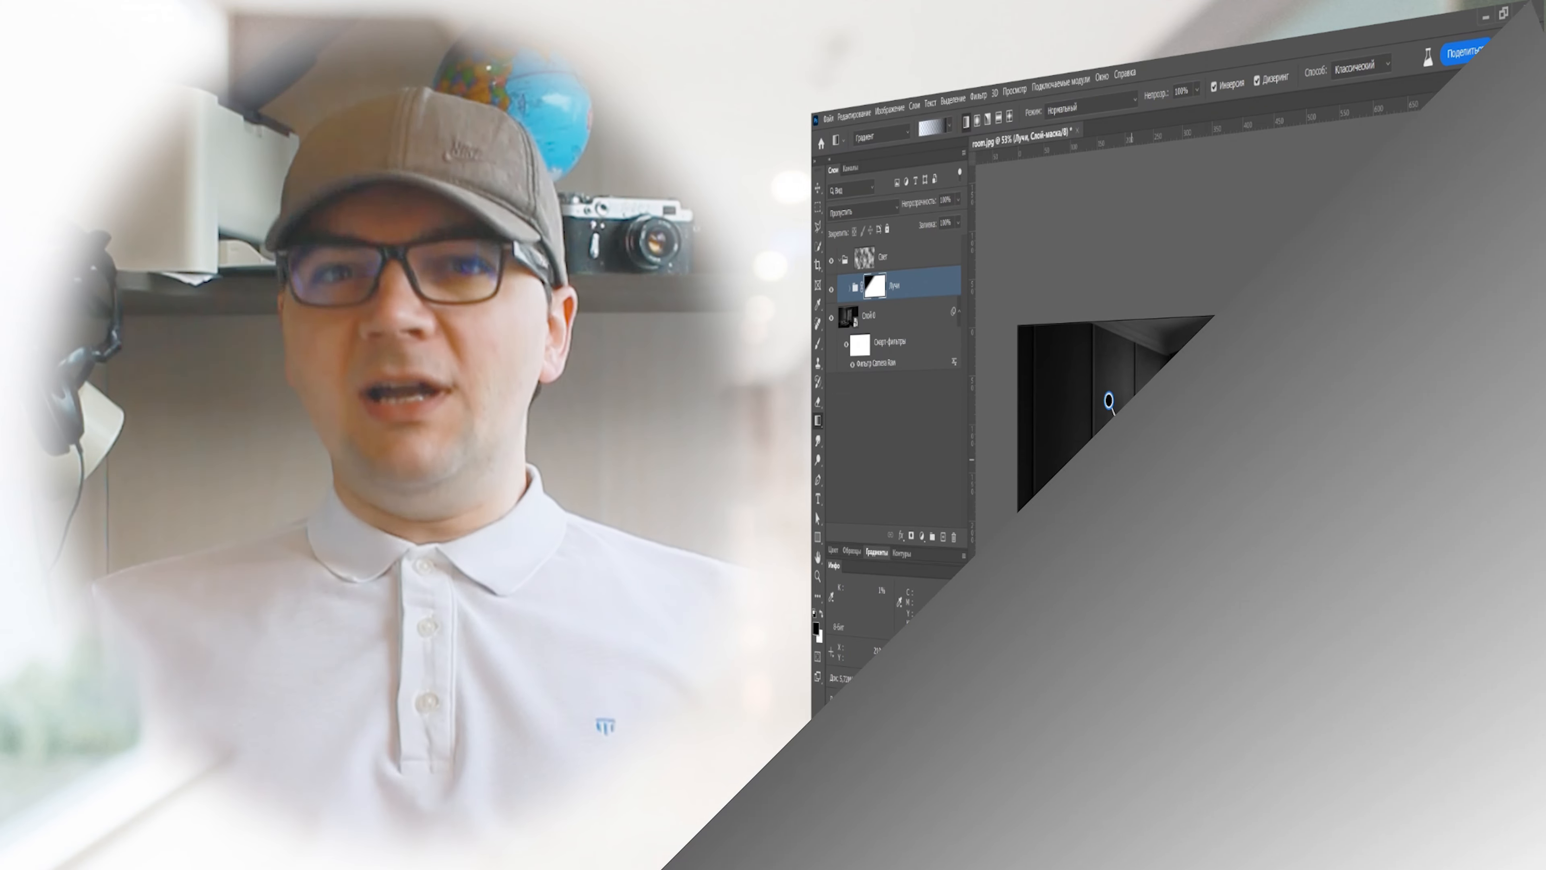
{"action": "left_click_drag", "start_coordinate": [1111, 407], "coordinate": [1173, 518]}
{"action": "mouse_move", "coordinate": [1232, 569]}
{"action": "left_mouse_down"}
{"action": "mouse_move", "coordinate": [1363, 515]}
{"action": "mouse_move", "coordinate": [1246, 475]}
{"action": "mouse_move", "coordinate": [1239, 491]}
{"action": "left_mouse_up"}
{"action": "left_click_drag", "start_coordinate": [1362, 511], "coordinate": [1285, 499]}
{"action": "mouse_move", "coordinate": [1245, 372]}
{"action": "left_mouse_down"}
{"action": "mouse_move", "coordinate": [1238, 402]}
{"action": "mouse_move", "coordinate": [1278, 305]}
{"action": "left_mouse_up"}
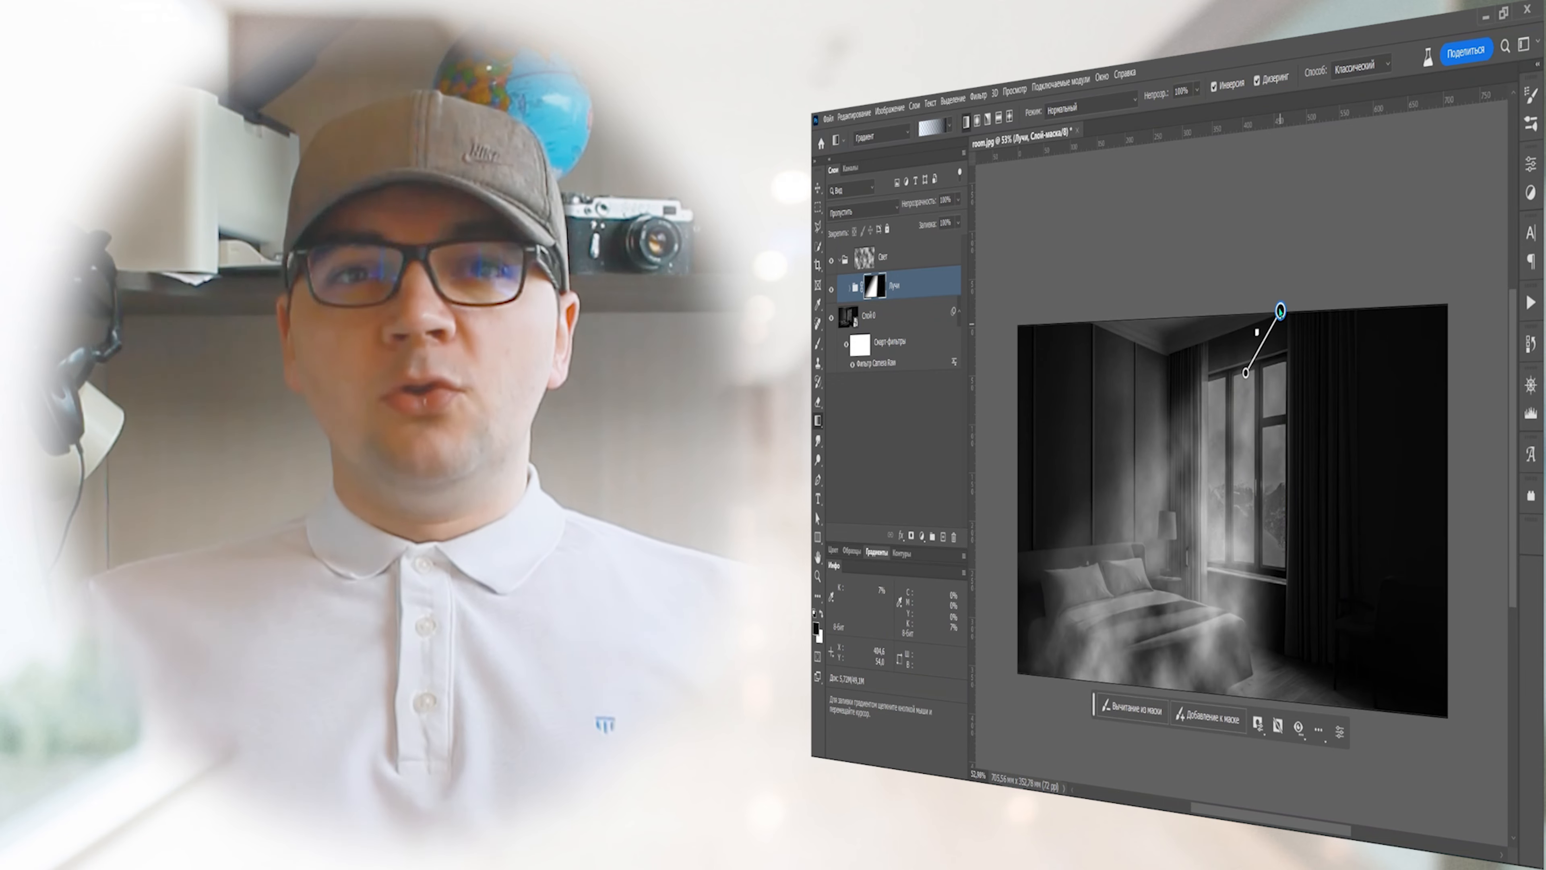
{"action": "left_click_drag", "start_coordinate": [1245, 372], "coordinate": [1203, 492]}
{"action": "left_click_drag", "start_coordinate": [1279, 305], "coordinate": [1165, 614]}
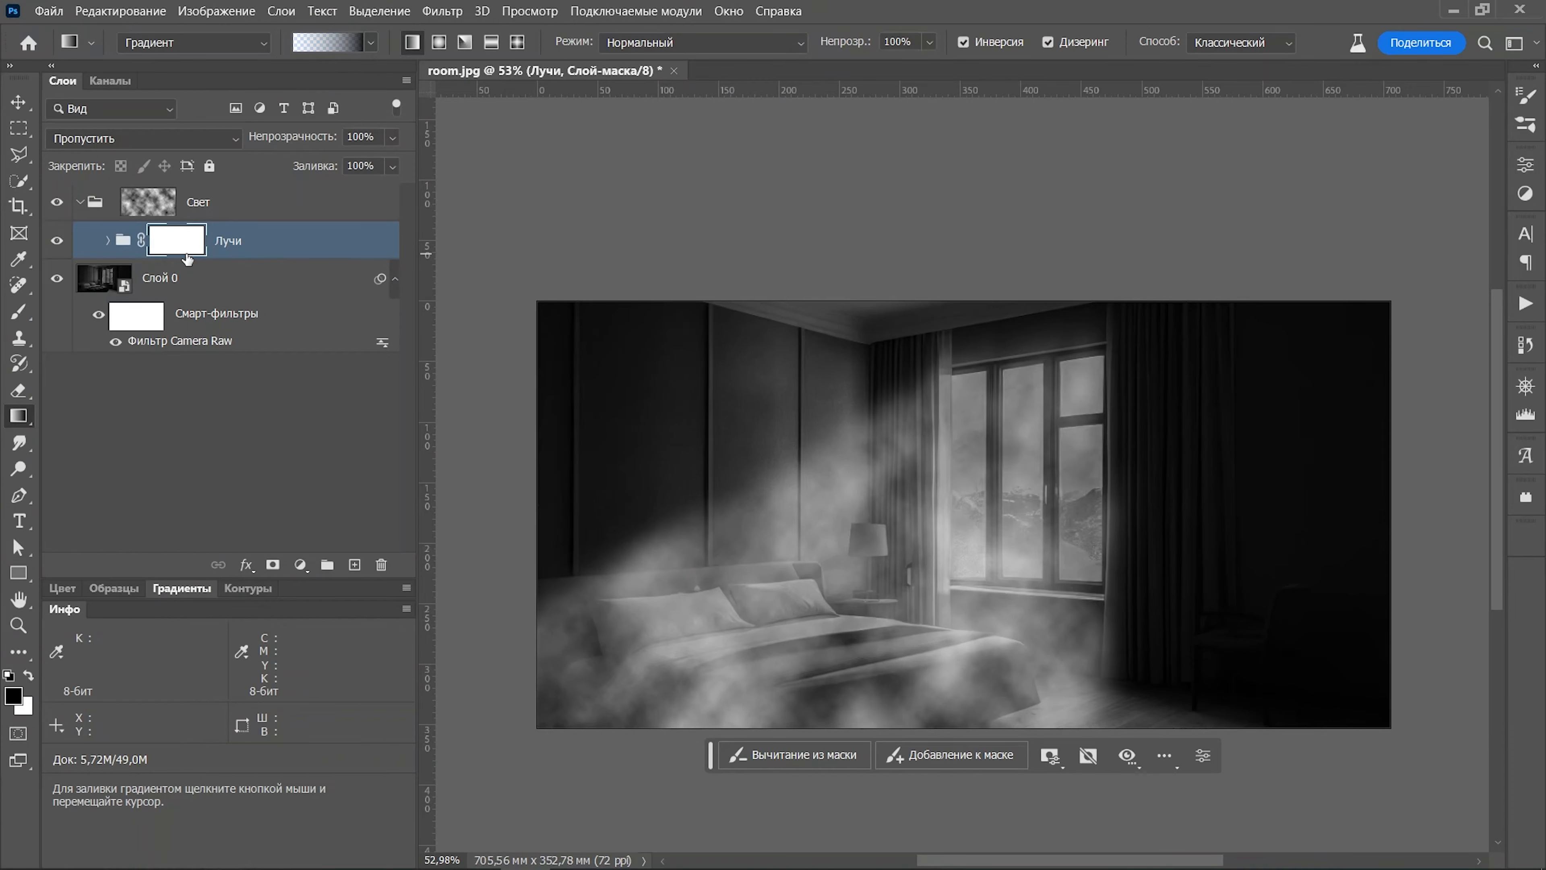
Mask the light above the window with a short gradient along its upper frame on the Лучи mask
{"action": "scroll", "coordinate": [1003, 323], "scroll_direction": "up", "scroll_amount": 6}
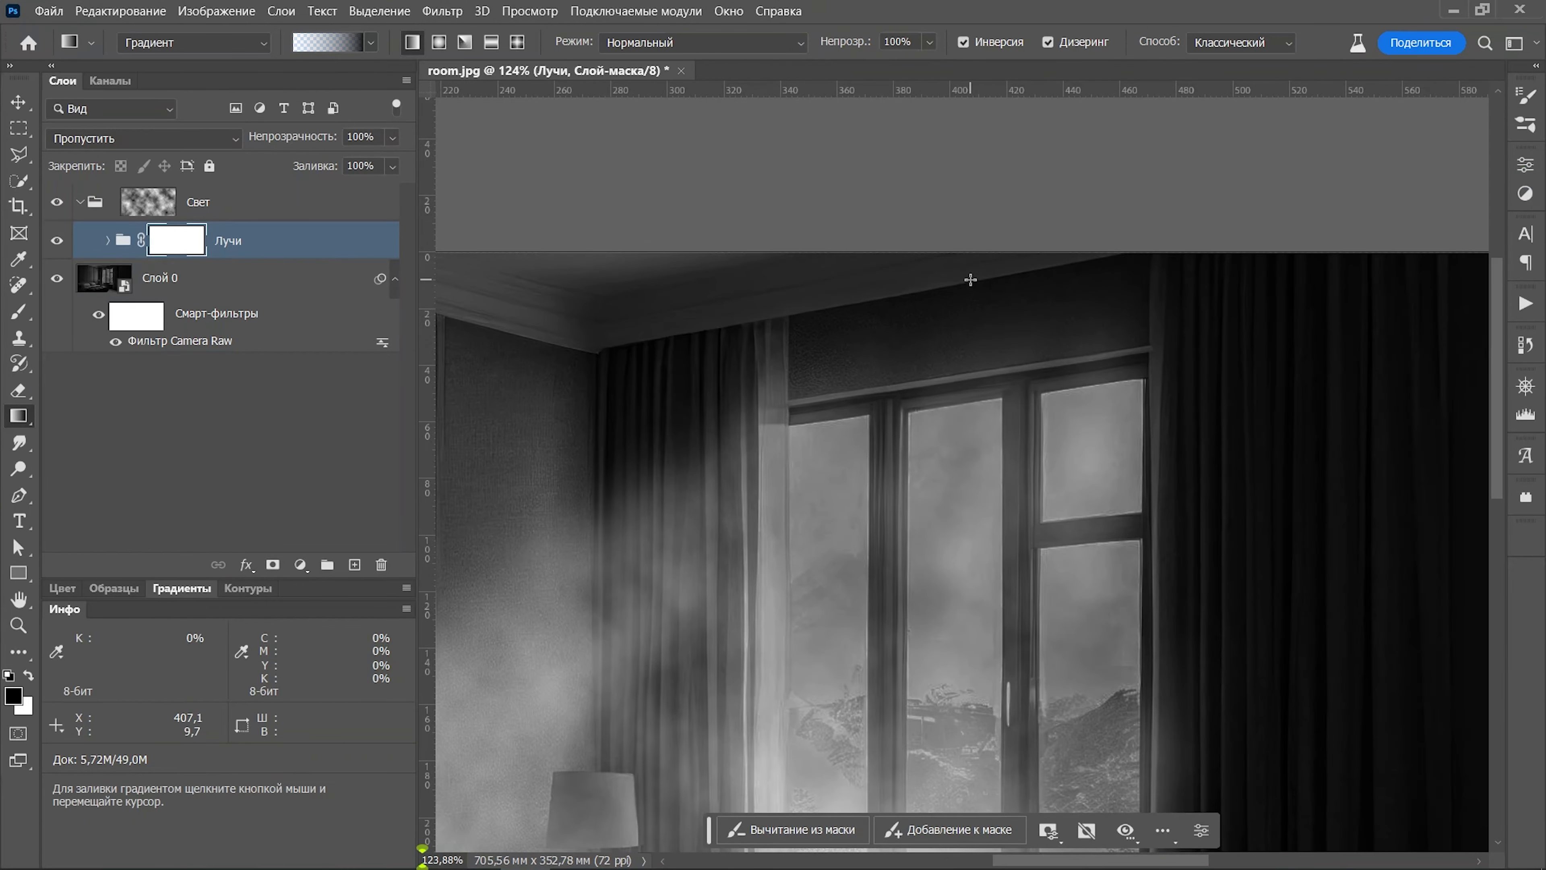
{"action": "mouse_move", "coordinate": [970, 280]}
{"action": "left_mouse_down"}
{"action": "mouse_move", "coordinate": [1042, 345]}
{"action": "mouse_move", "coordinate": [963, 196]}
{"action": "mouse_move", "coordinate": [967, 407]}
{"action": "left_mouse_up"}
{"action": "left_click_drag", "start_coordinate": [963, 340], "coordinate": [969, 381]}
{"action": "scroll", "coordinate": [956, 449], "scroll_direction": "down", "scroll_amount": 4}
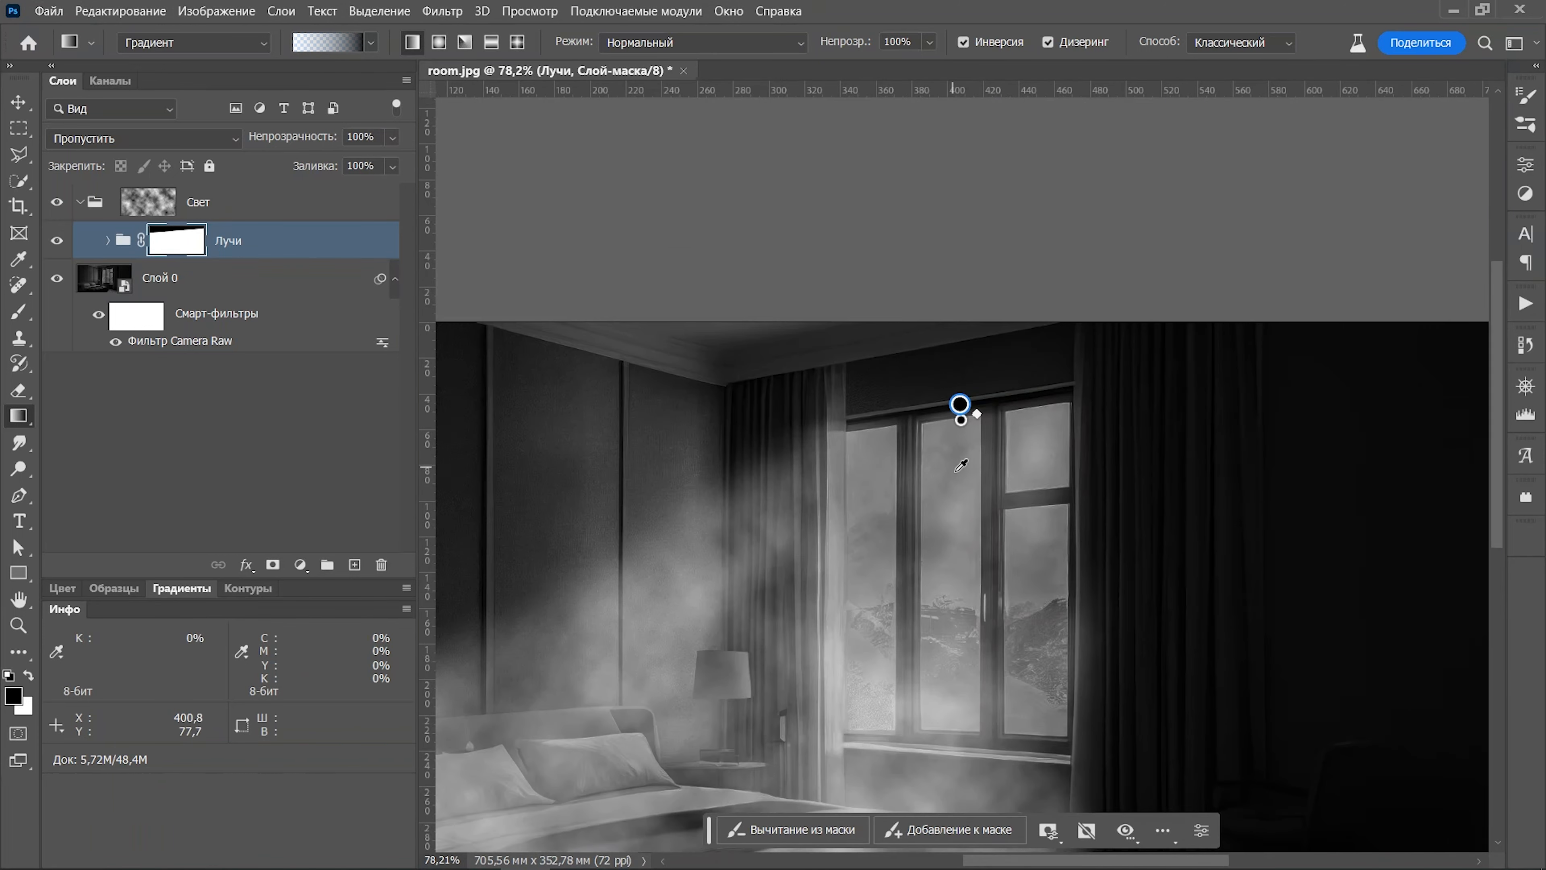
Trim the light on the Лучи mask with short gradients at the window's right edge and along the beam's upper-left diagonal
{"action": "scroll", "coordinate": [959, 457], "scroll_direction": "down", "scroll_amount": 3}
{"action": "mouse_move", "coordinate": [1114, 520]}
{"action": "left_mouse_down"}
{"action": "mouse_move", "coordinate": [1144, 538]}
{"action": "mouse_move", "coordinate": [1147, 516]}
{"action": "mouse_move", "coordinate": [1070, 525]}
{"action": "mouse_move", "coordinate": [1100, 524]}
{"action": "left_mouse_up"}
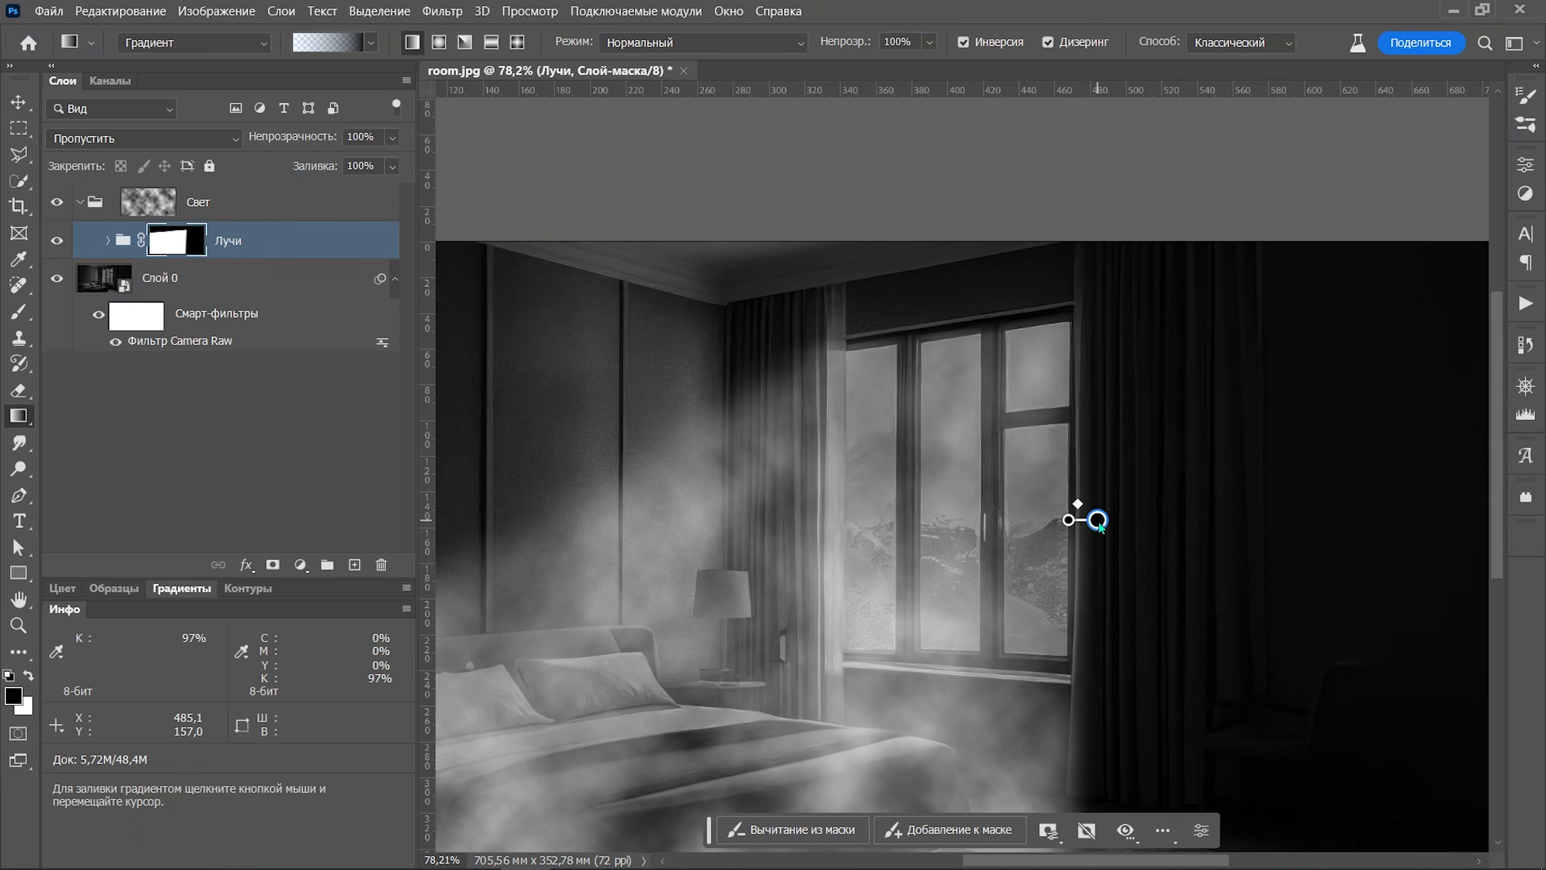
{"action": "mouse_move", "coordinate": [607, 388]}
{"action": "left_mouse_down"}
{"action": "mouse_move", "coordinate": [642, 332]}
{"action": "mouse_move", "coordinate": [581, 341]}
{"action": "mouse_move", "coordinate": [590, 352]}
{"action": "left_mouse_up"}
{"action": "left_click_drag", "start_coordinate": [597, 374], "coordinate": [652, 445]}
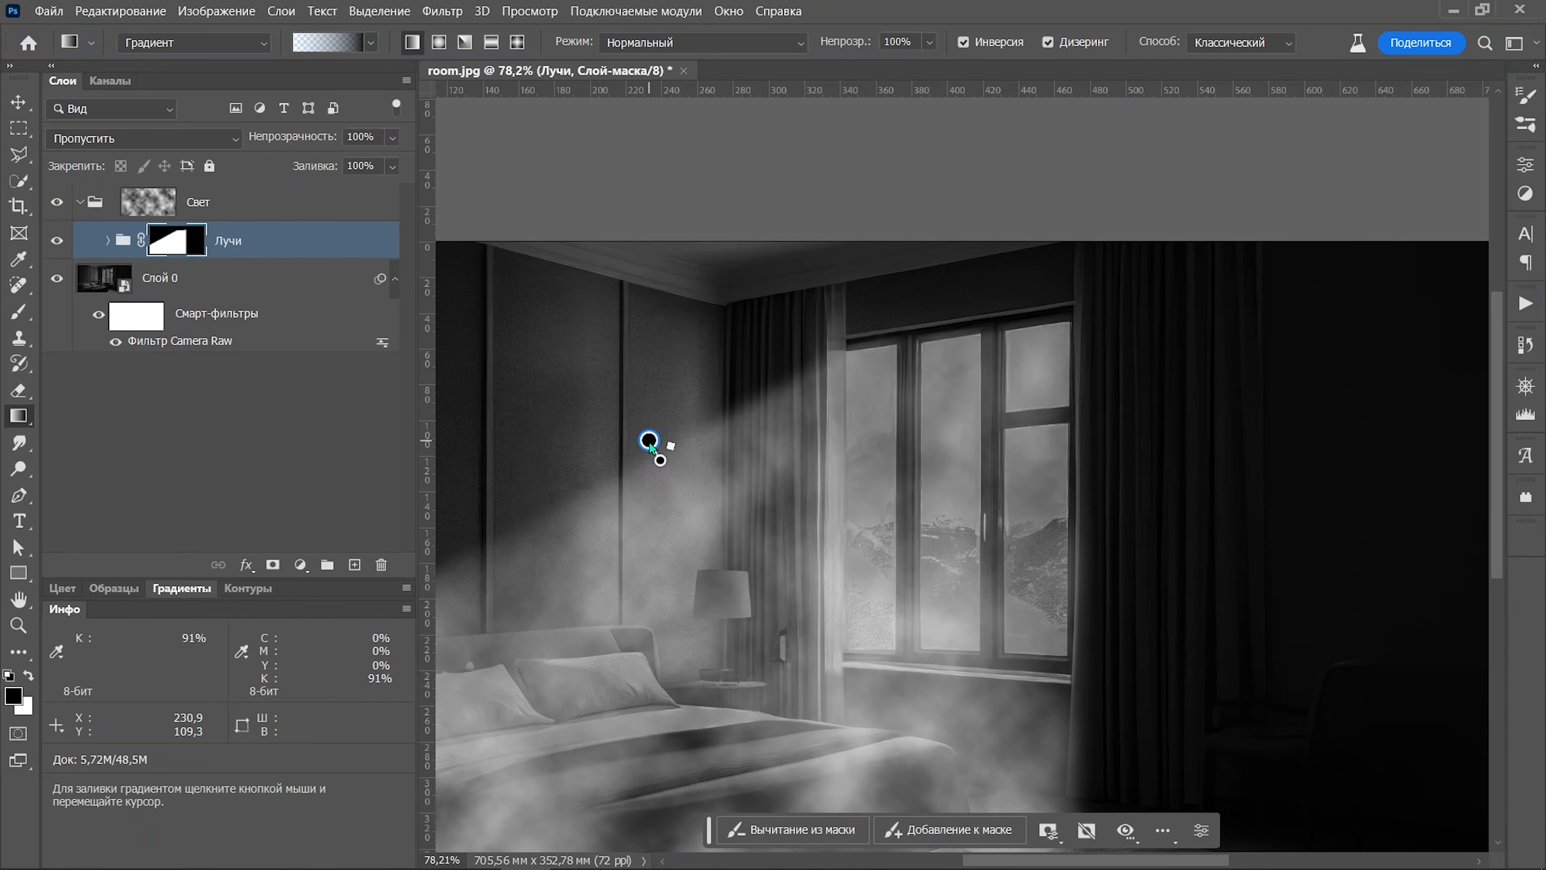
Fade the light over the room's lower-left corner and the bed with longer gradients starting below the picture on the Лучи mask
{"action": "scroll", "coordinate": [428, 856], "scroll_direction": "down", "scroll_amount": 5}
{"action": "scroll", "coordinate": [703, 685], "scroll_direction": "down", "scroll_amount": 3}
{"action": "mouse_move", "coordinate": [704, 685]}
{"action": "left_mouse_down"}
{"action": "mouse_move", "coordinate": [809, 545]}
{"action": "mouse_move", "coordinate": [644, 693]}
{"action": "mouse_move", "coordinate": [726, 658]}
{"action": "mouse_move", "coordinate": [690, 673]}
{"action": "left_mouse_up"}
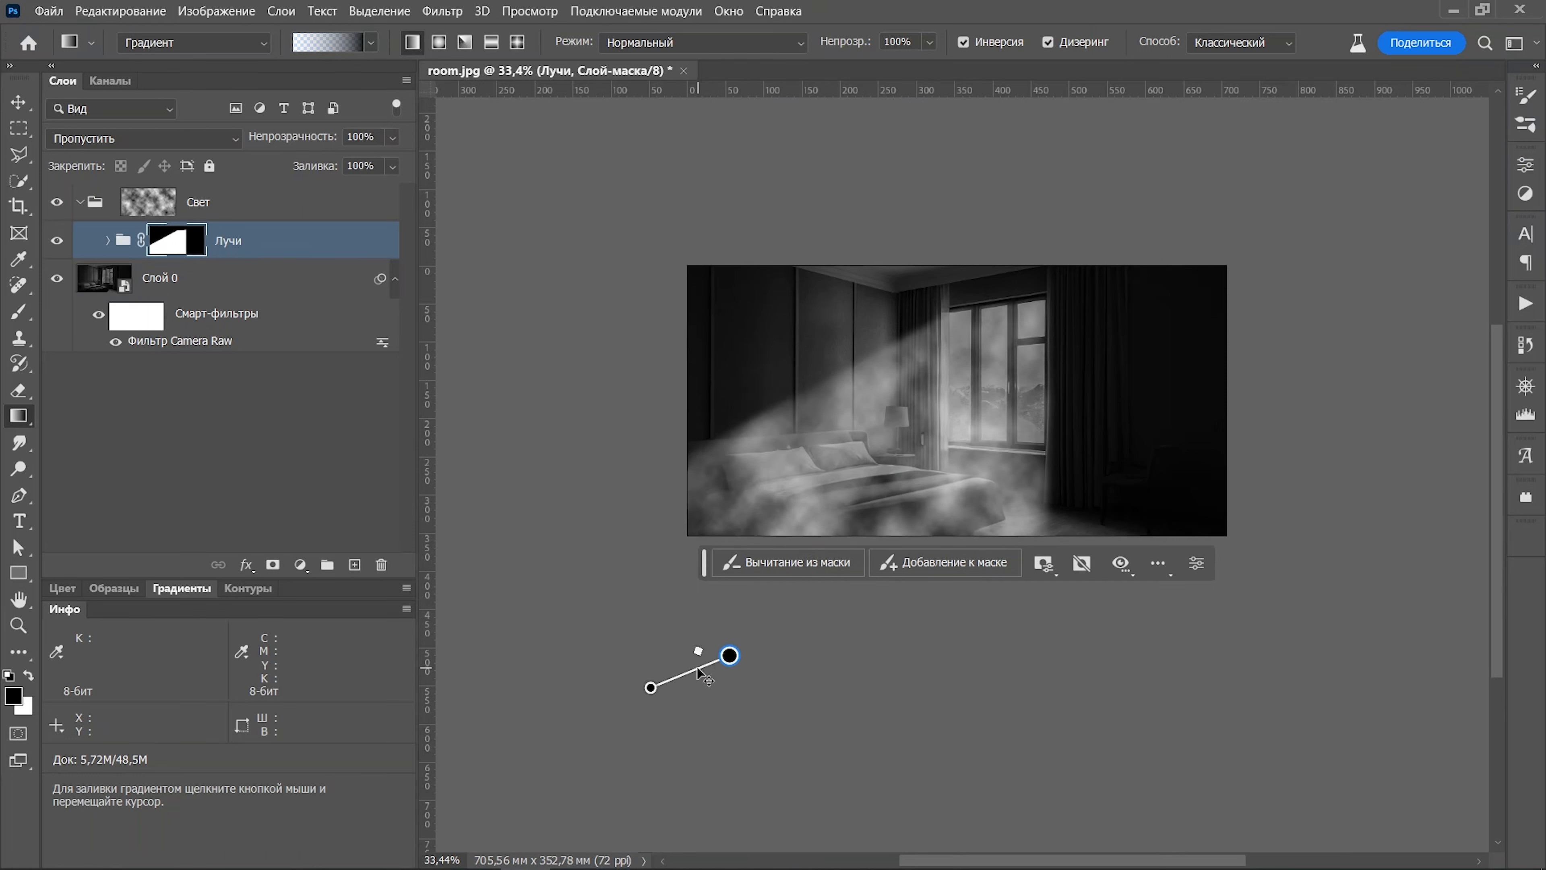
{"action": "left_click_drag", "start_coordinate": [735, 589], "coordinate": [743, 644]}
{"action": "left_click_drag", "start_coordinate": [839, 395], "coordinate": [872, 405]}
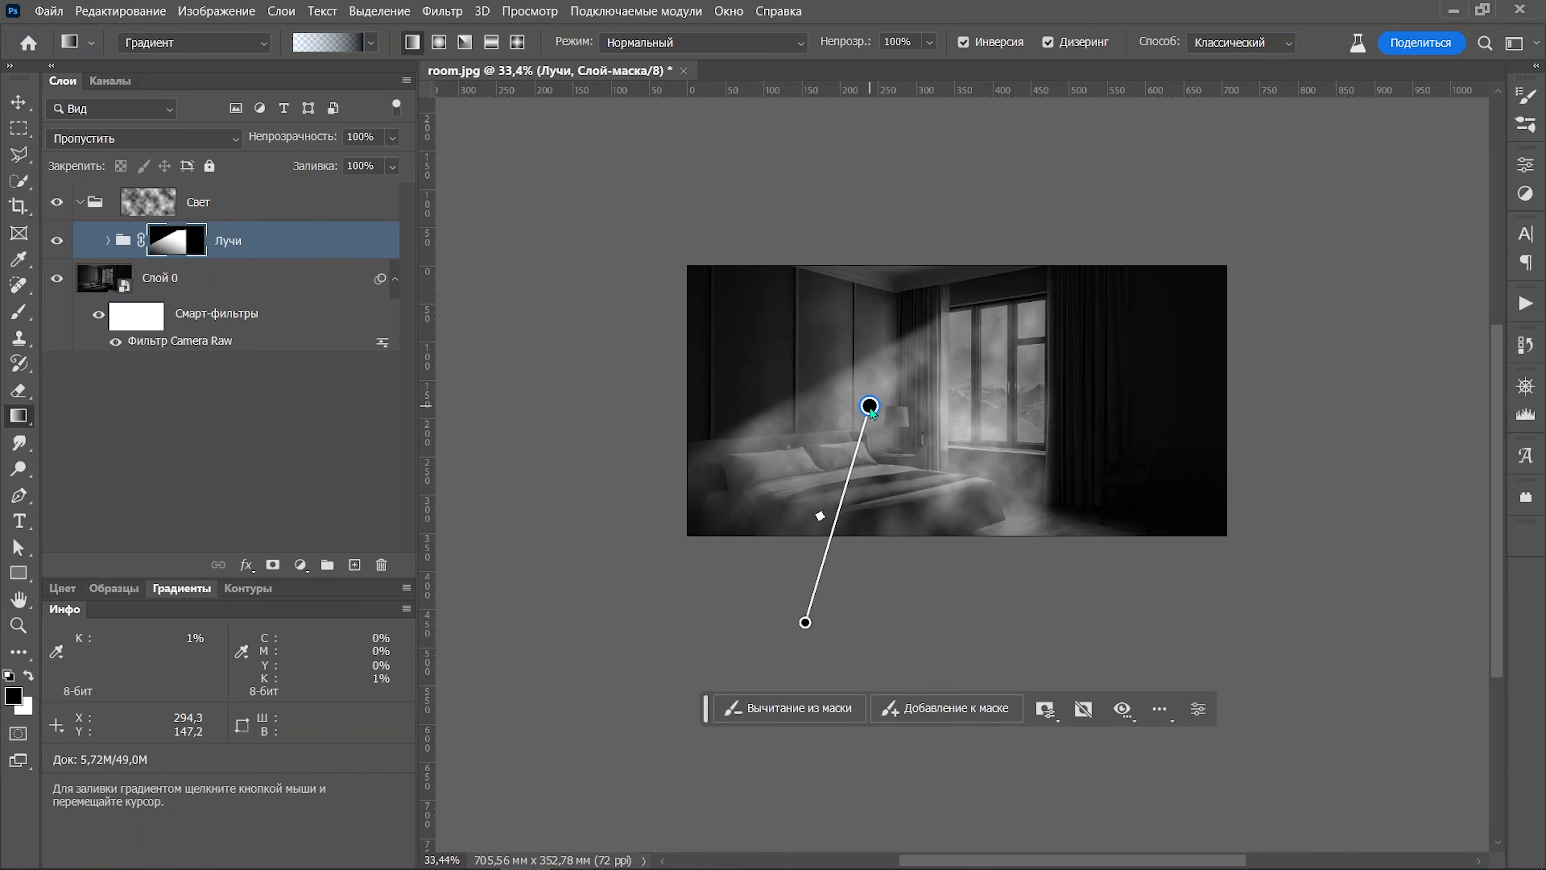
{"action": "left_click_drag", "start_coordinate": [807, 624], "coordinate": [795, 650]}
{"action": "left_click_drag", "start_coordinate": [872, 404], "coordinate": [905, 359]}
{"action": "left_click_drag", "start_coordinate": [821, 579], "coordinate": [863, 583]}
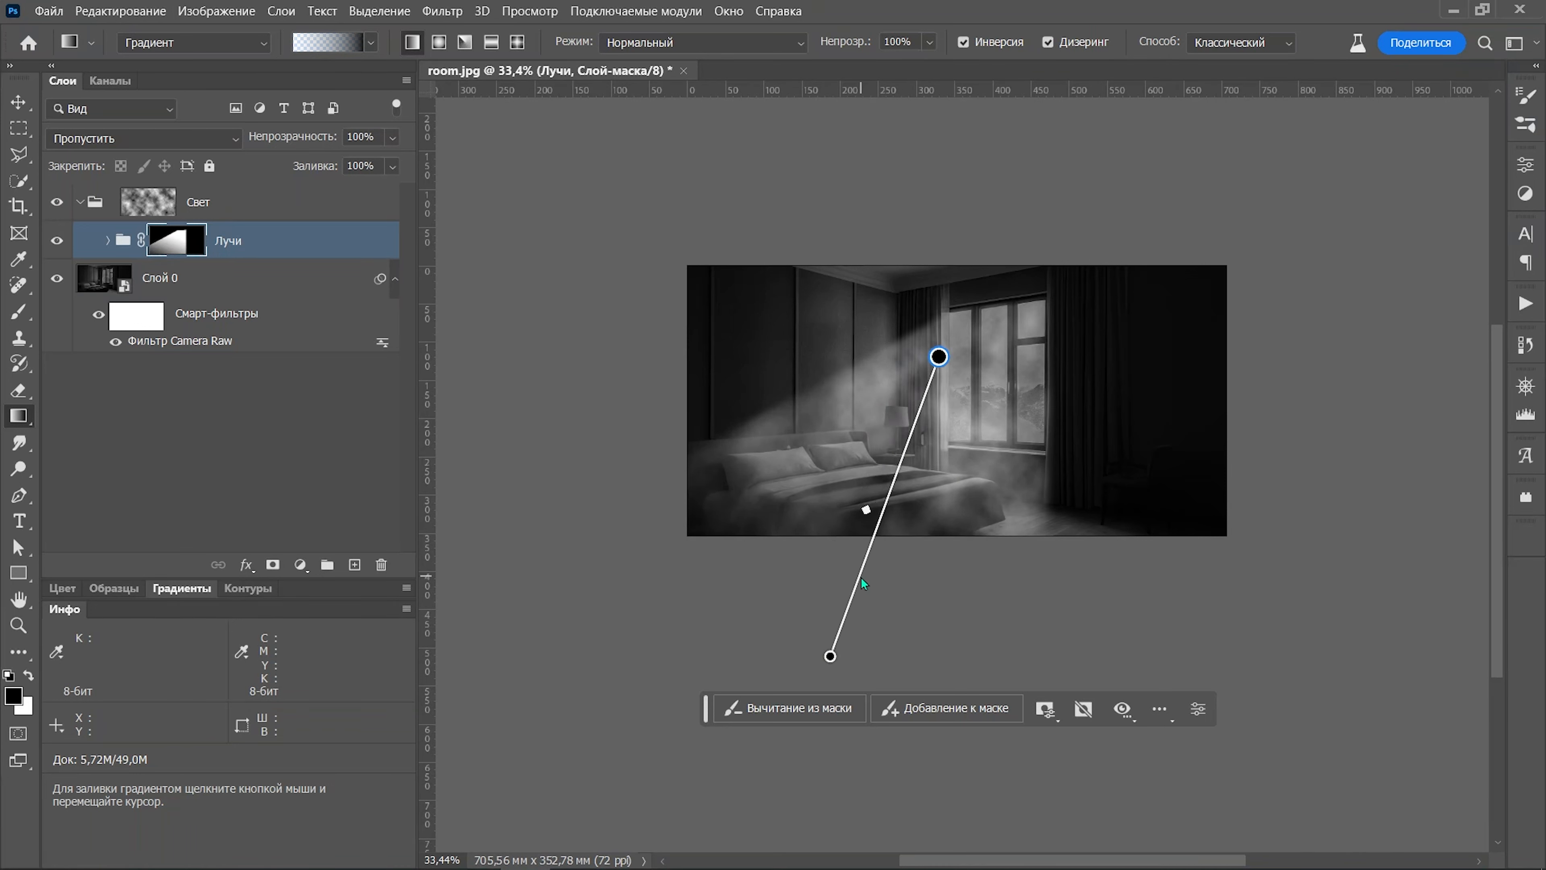
Toggle the Лучи group's mask off and on to compare the light with and without it
{"action": "left_click", "coordinate": [184, 247], "text": "shift"}
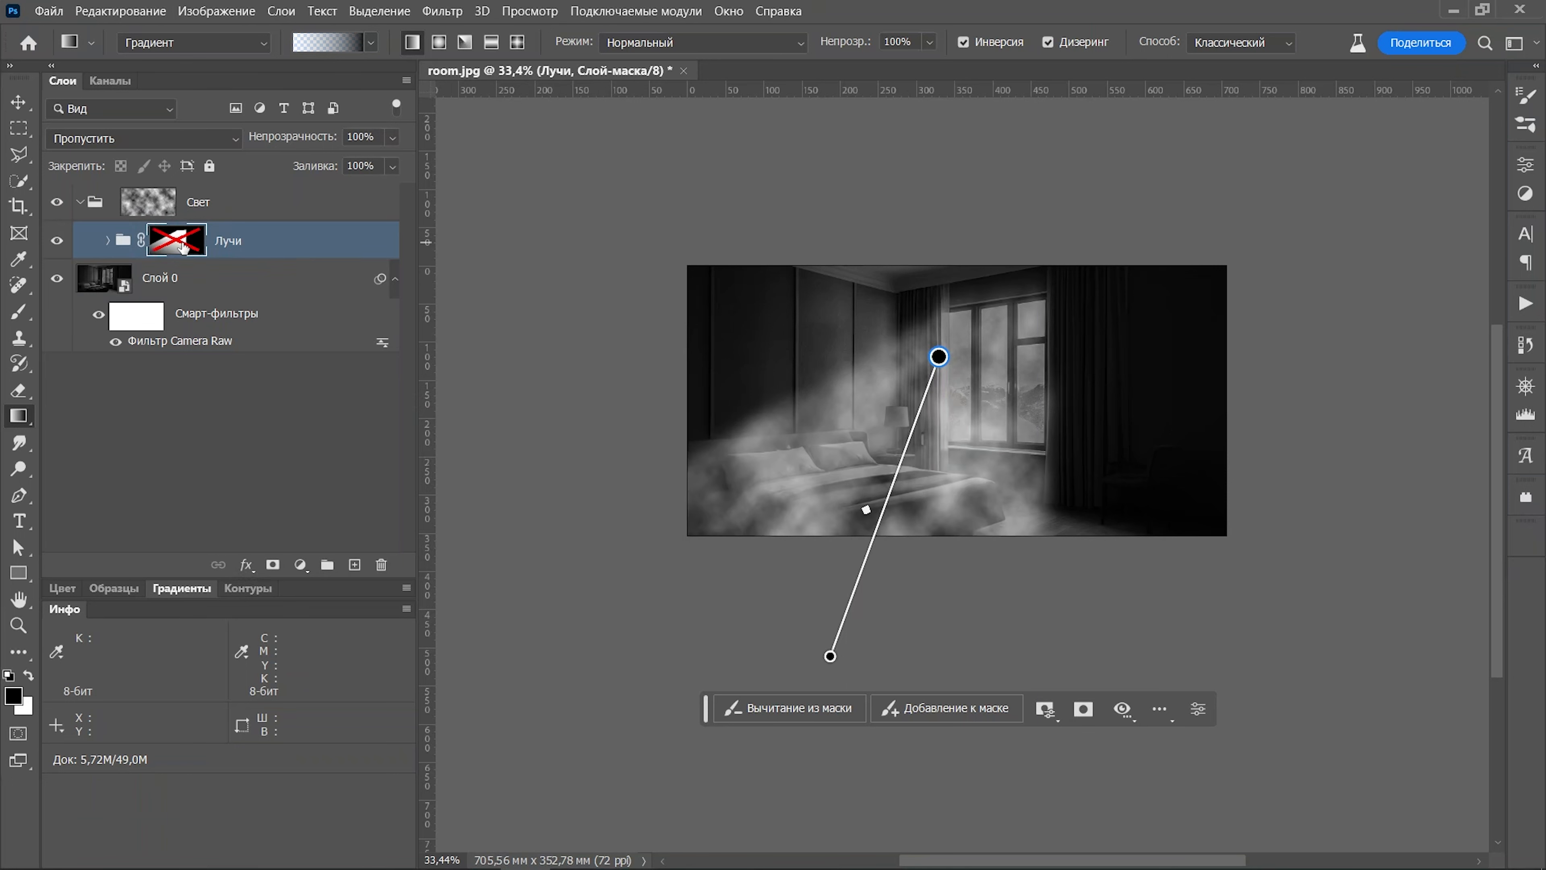
{"action": "left_click", "coordinate": [184, 247], "text": "shift"}
{"action": "left_click", "coordinate": [183, 246], "text": "shift"}
{"action": "left_click", "coordinate": [183, 246], "text": "shift"}
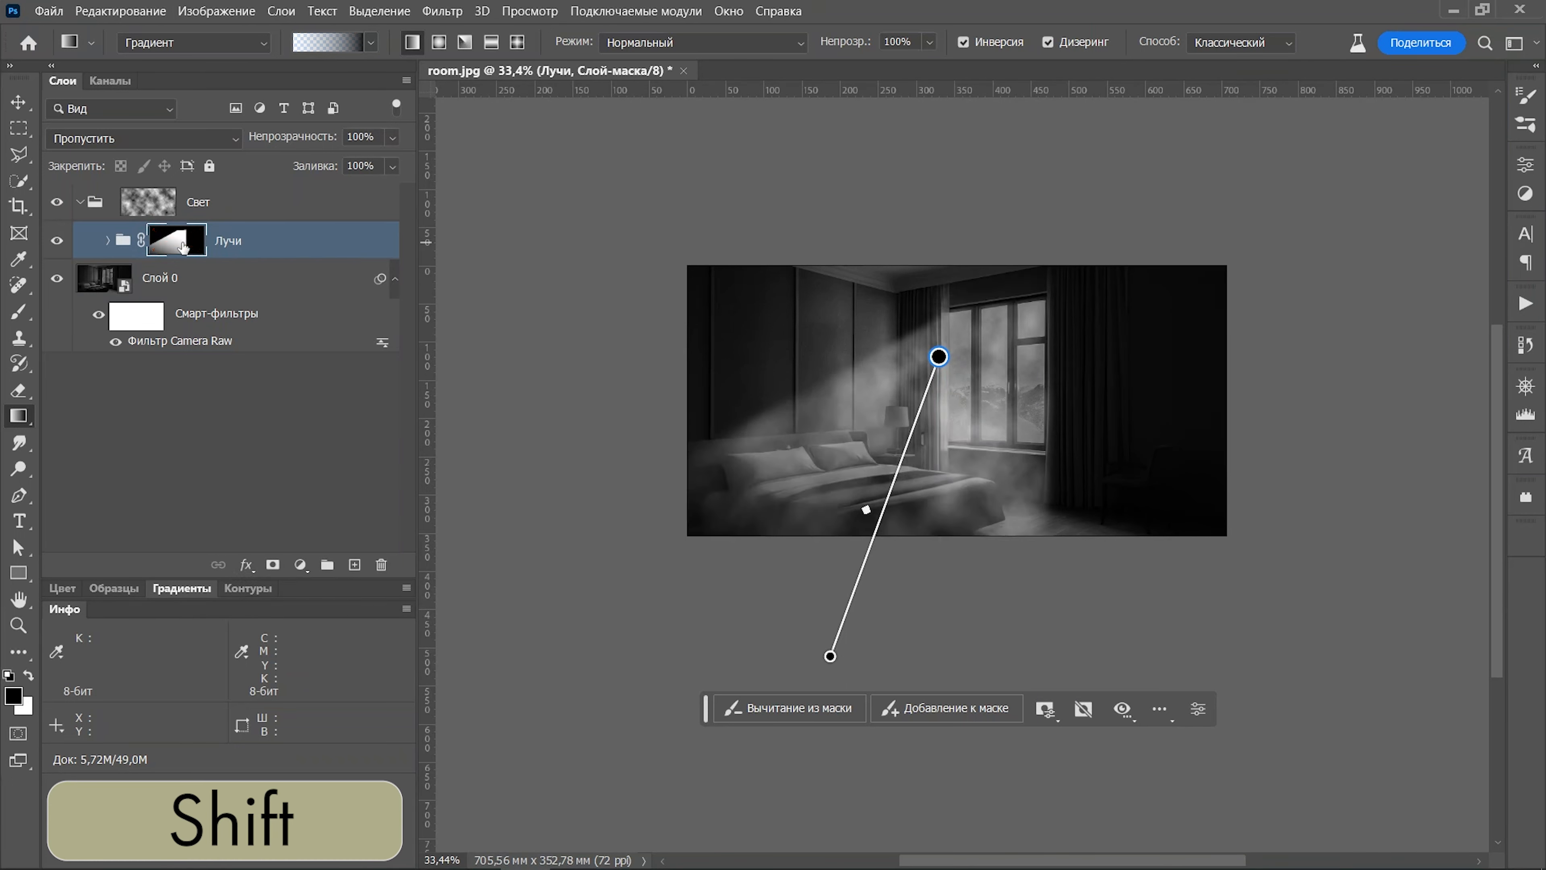
{"action": "left_click", "coordinate": [183, 247], "text": "shift"}
{"action": "left_click", "coordinate": [183, 247], "text": "shift"}
{"action": "left_click", "coordinate": [183, 246], "text": "shift"}
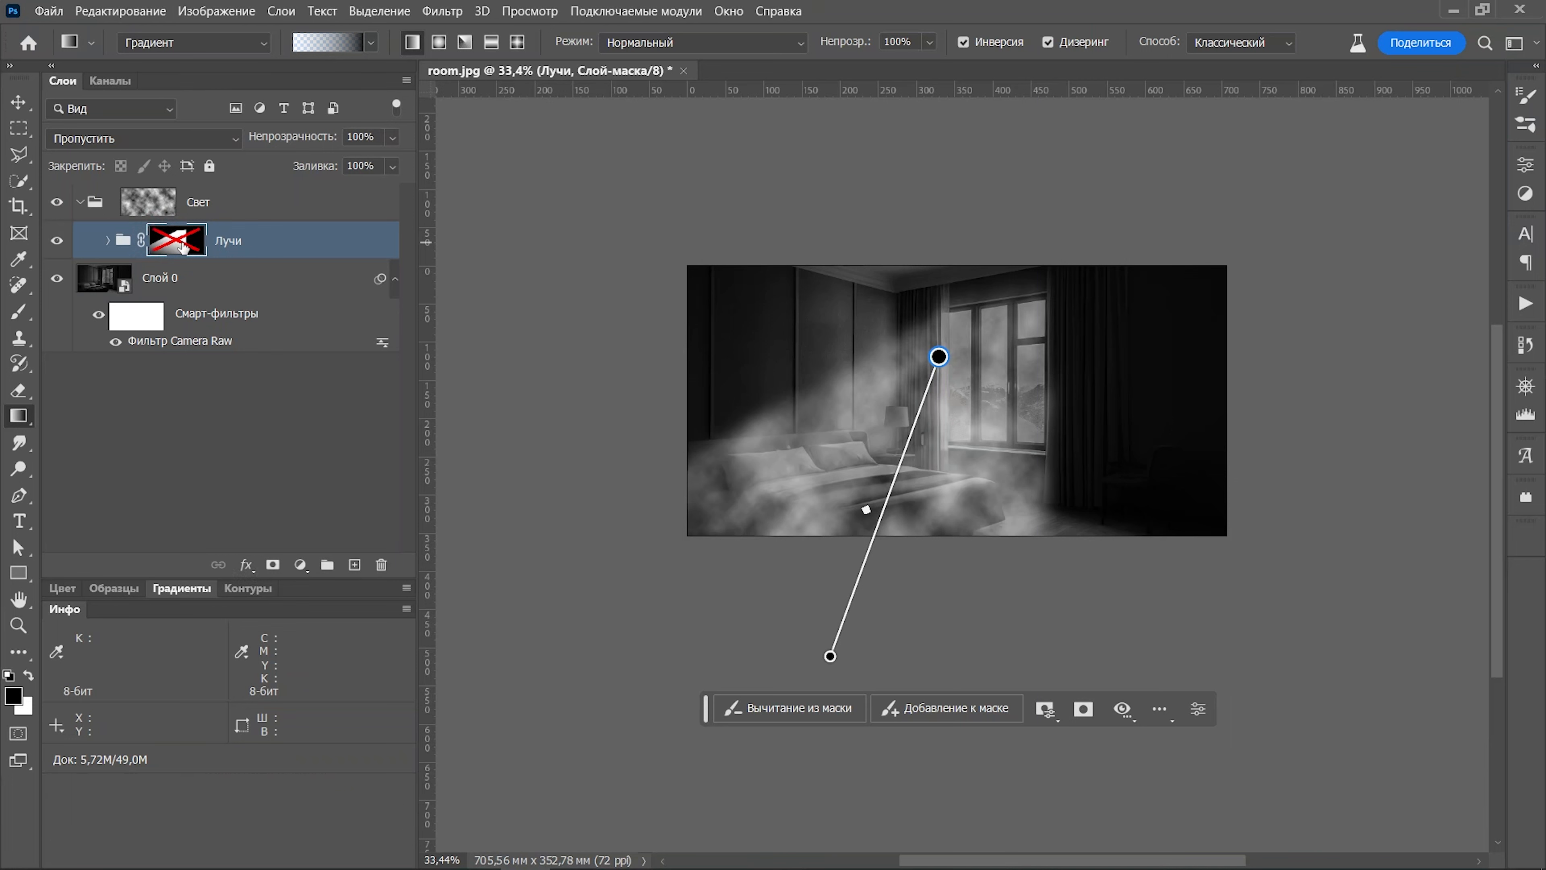
{"action": "left_click", "coordinate": [183, 246], "text": "shift"}
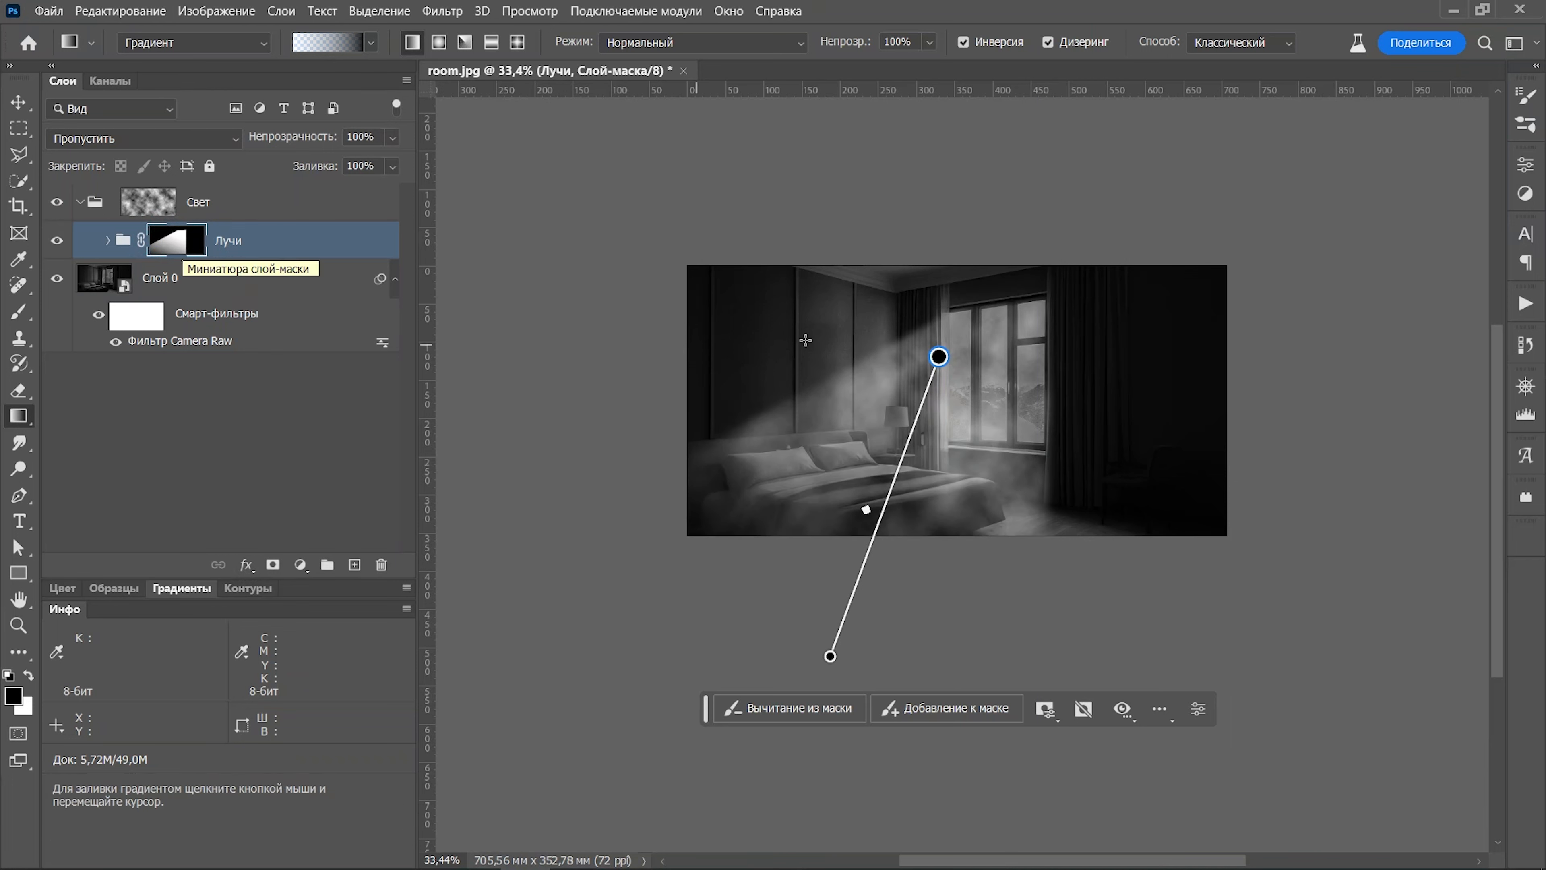
Shorten the lower fading gradient on the Лучи mask so it runs from below the bed up to the lamp
{"action": "left_click_drag", "start_coordinate": [938, 360], "coordinate": [894, 427]}
{"action": "left_click_drag", "start_coordinate": [831, 655], "coordinate": [877, 644]}
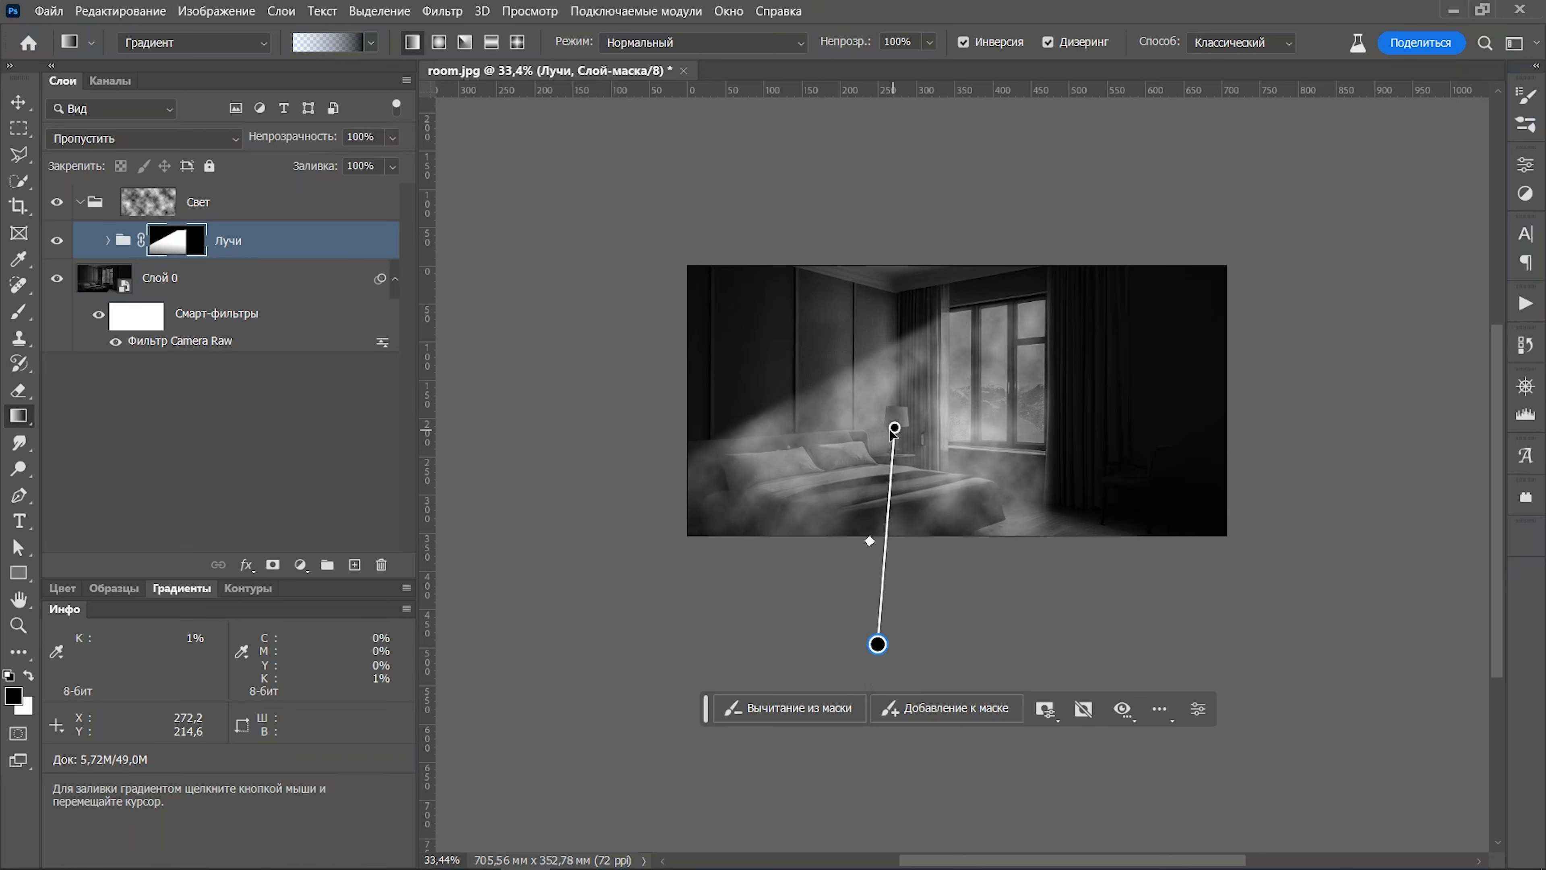
{"action": "left_click_drag", "start_coordinate": [893, 429], "coordinate": [904, 425]}
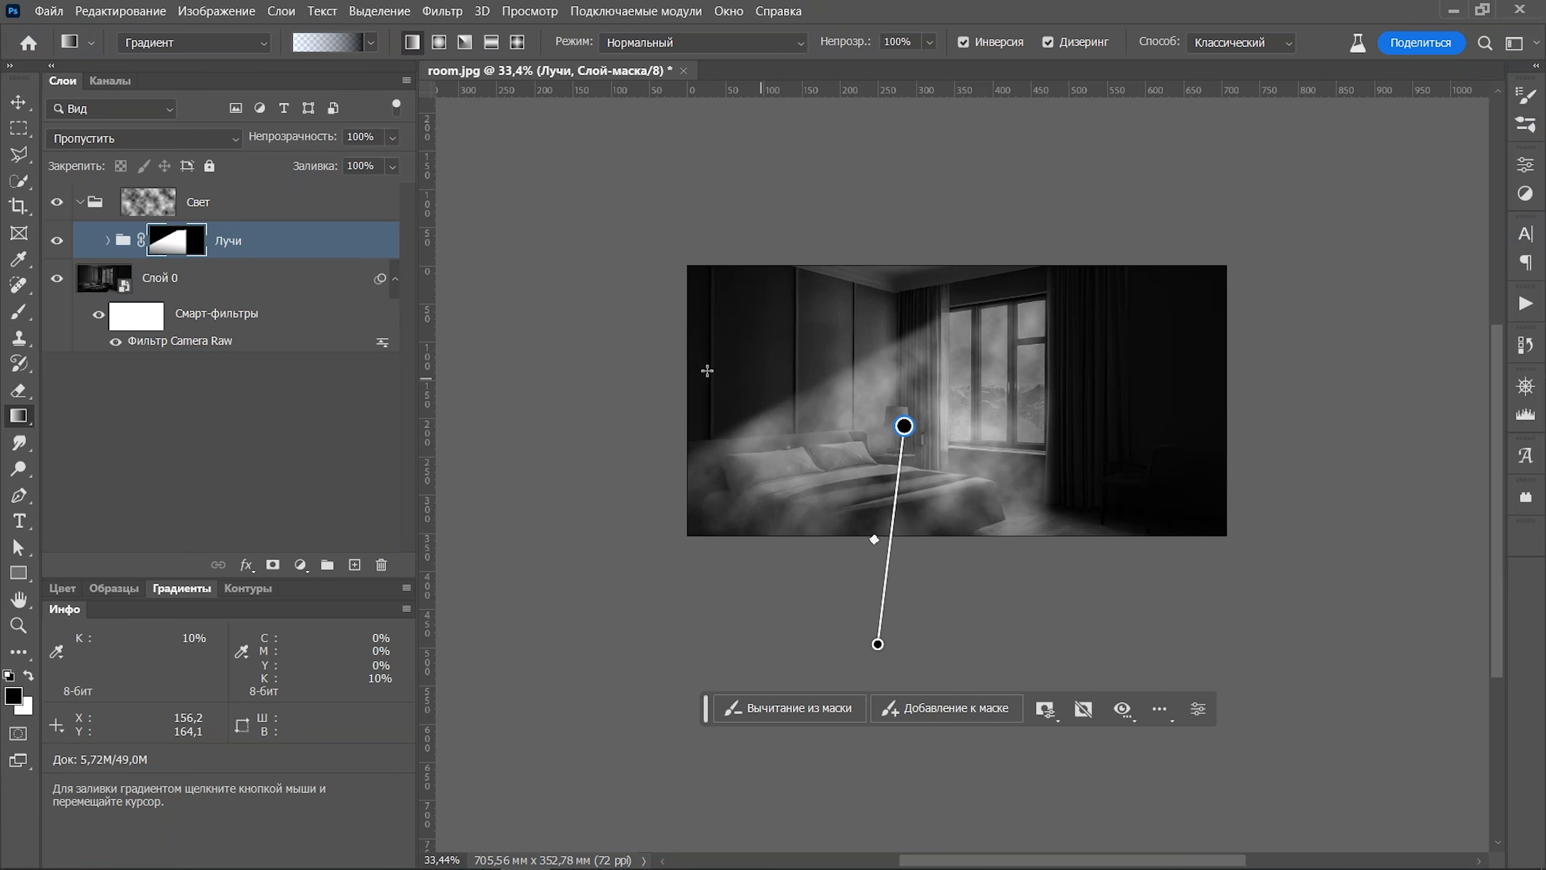
Create a new layer above the Свет group and fill it with black at 100% opacity
{"action": "left_click", "coordinate": [234, 207]}
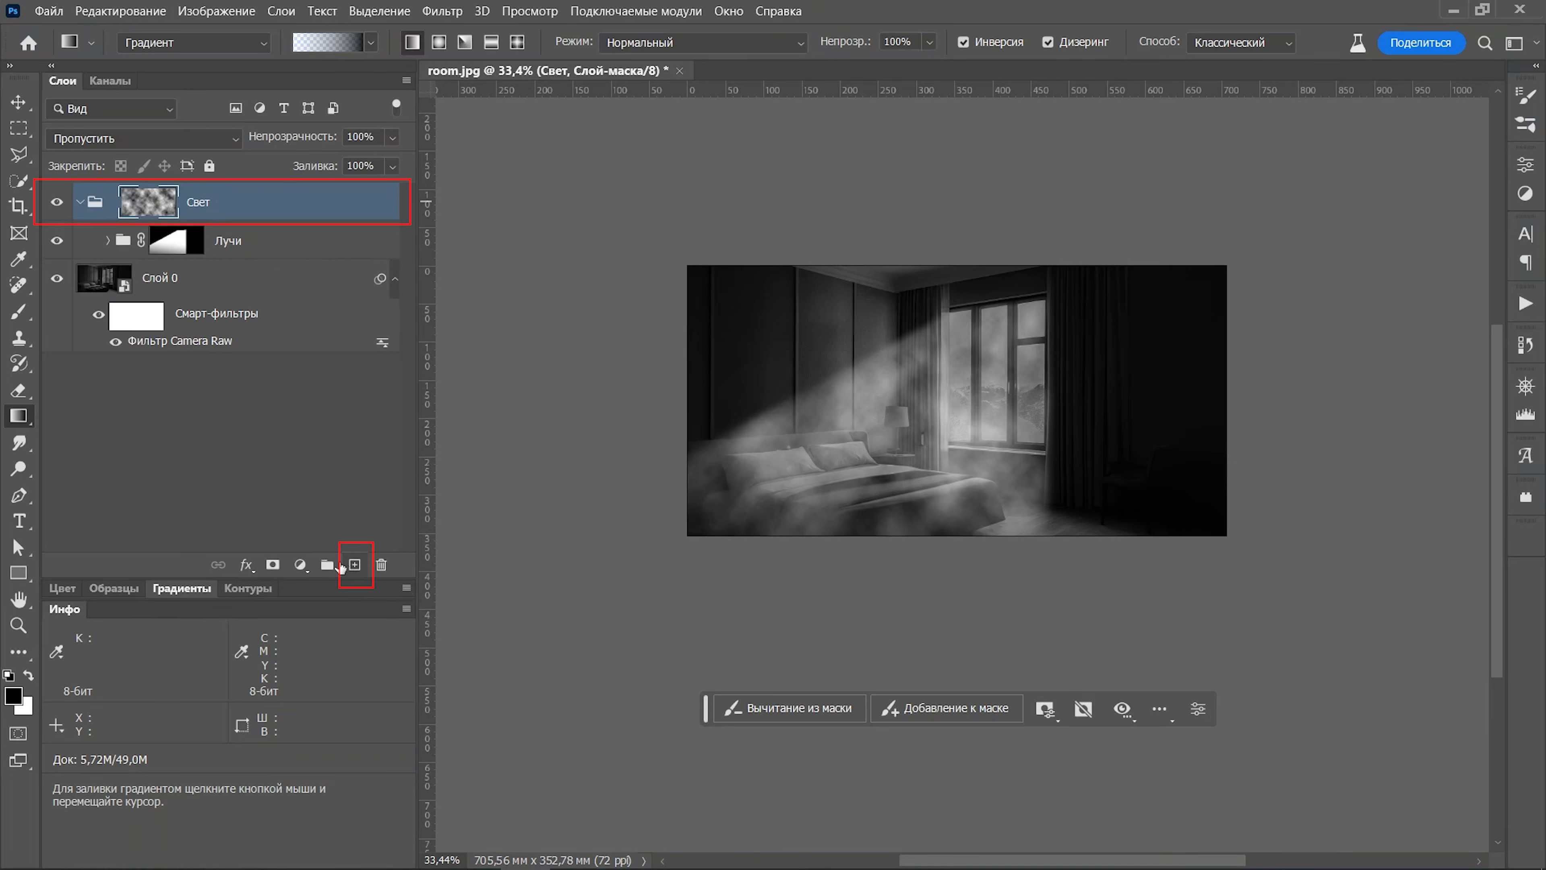
{"action": "left_click", "coordinate": [354, 565]}
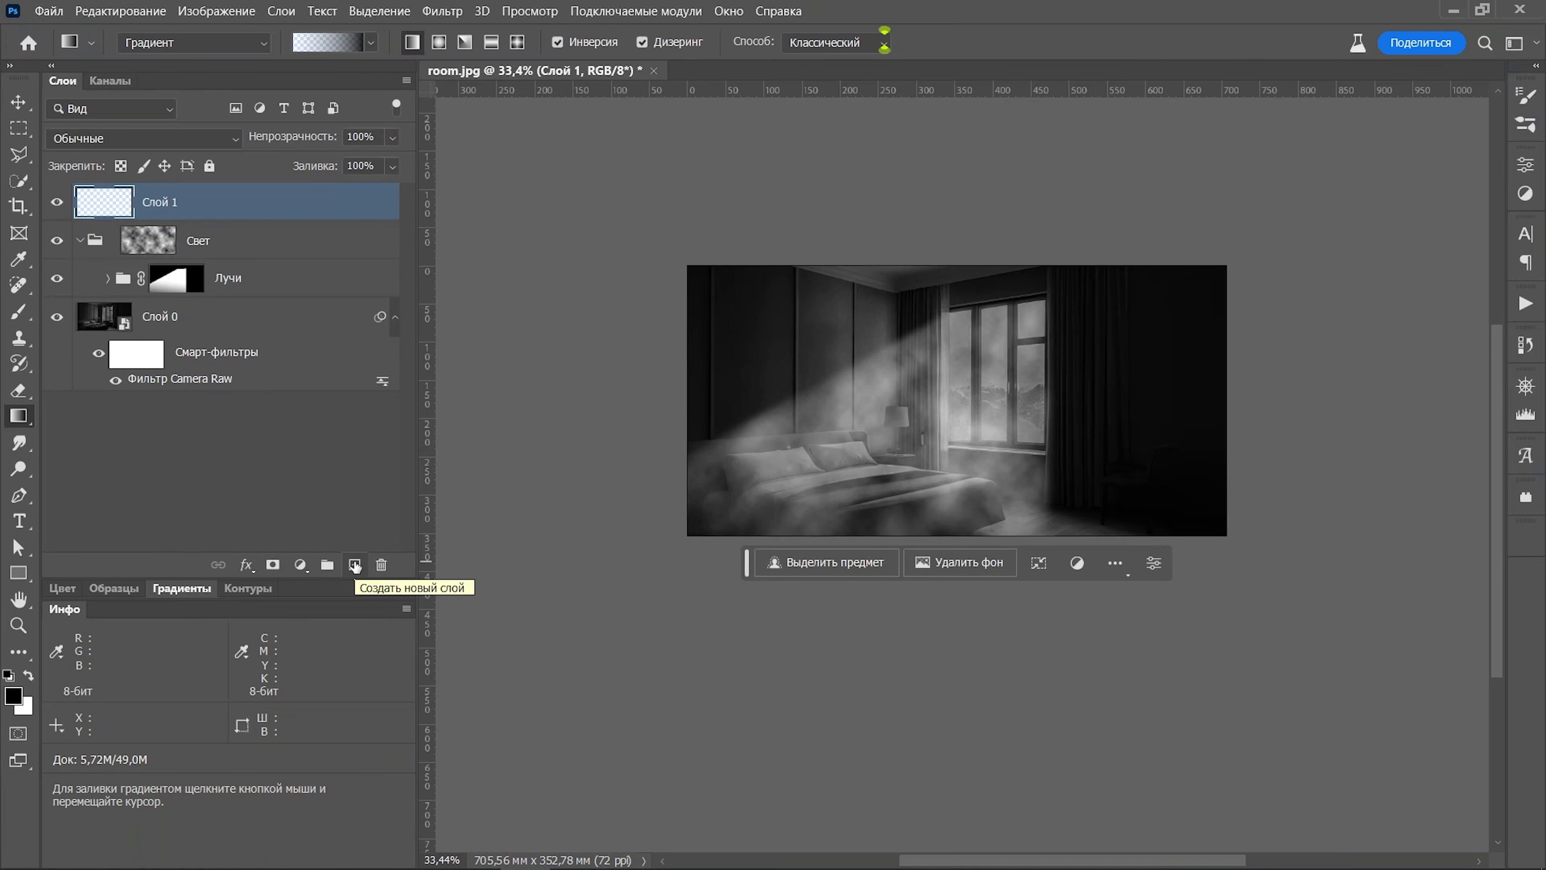
{"action": "key", "text": "shift+F5"}
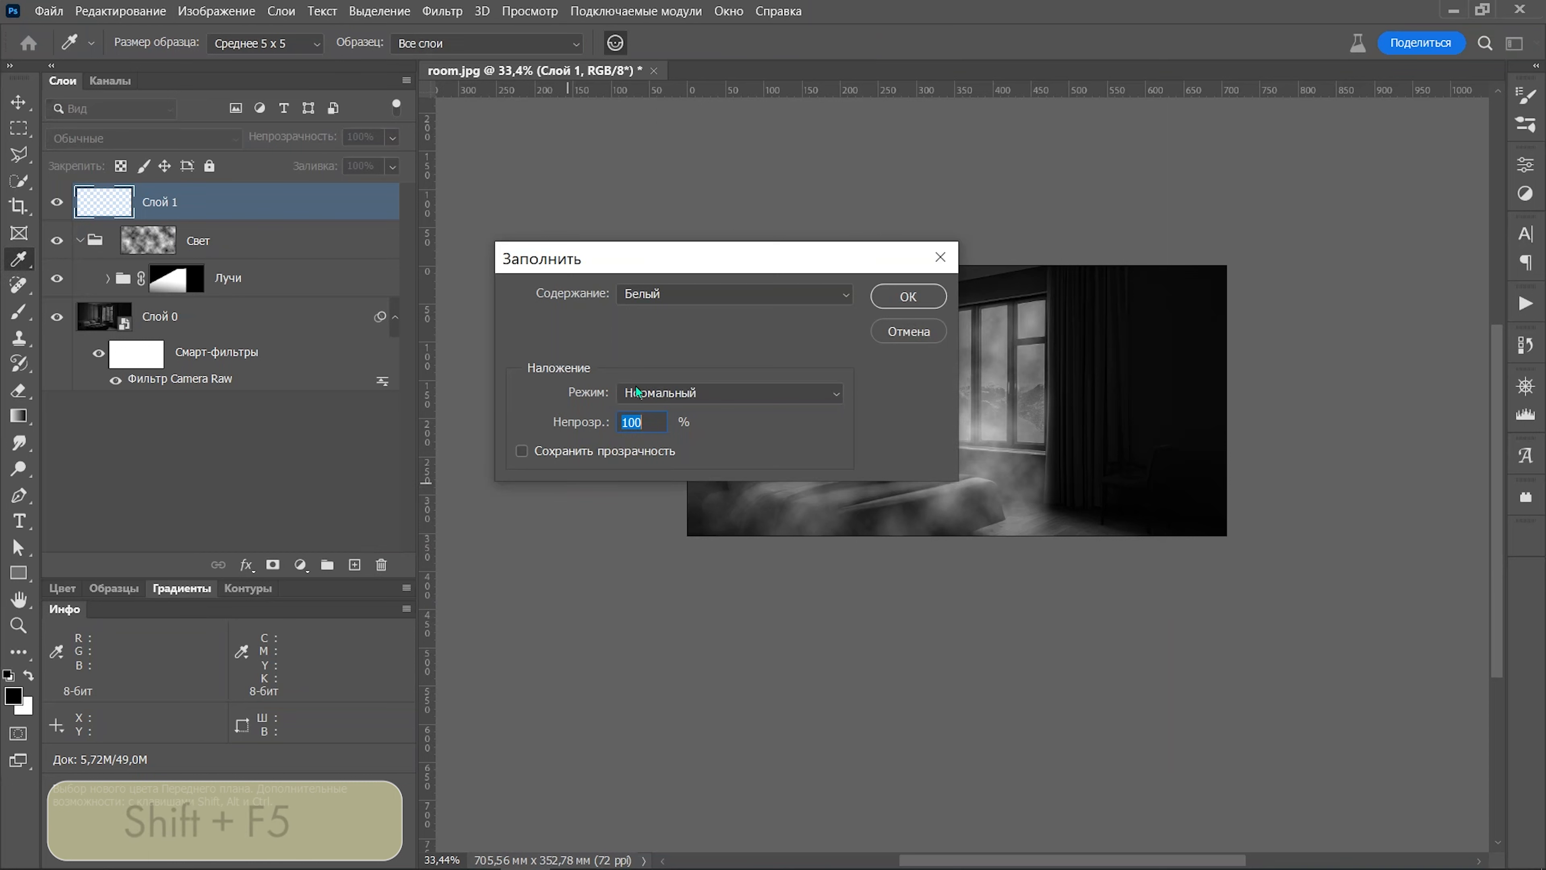
{"action": "left_click", "coordinate": [680, 294]}
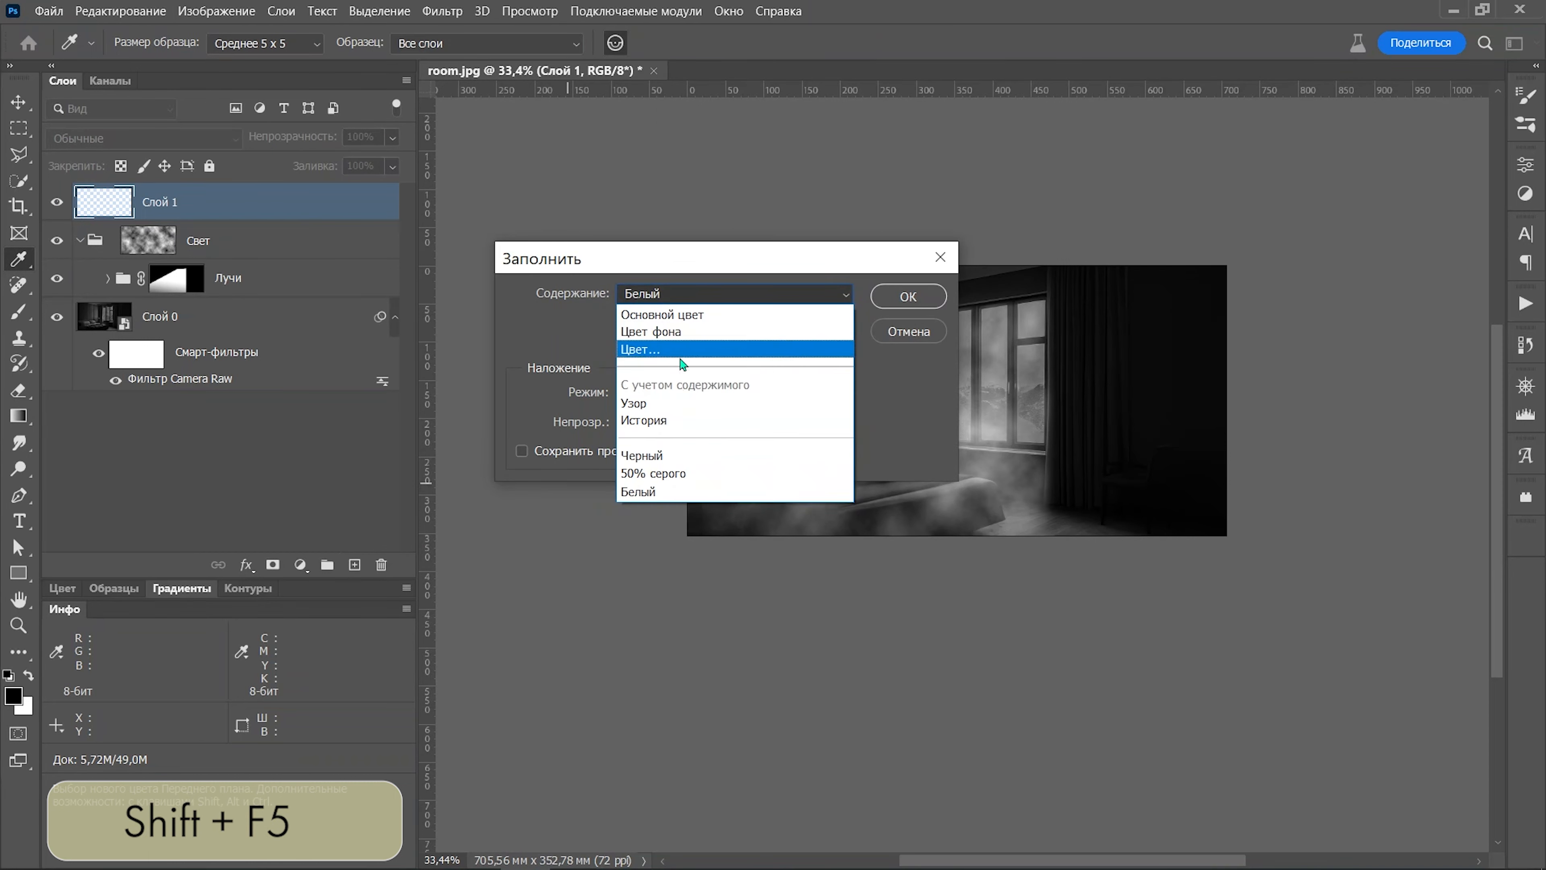
{"action": "left_click", "coordinate": [680, 455]}
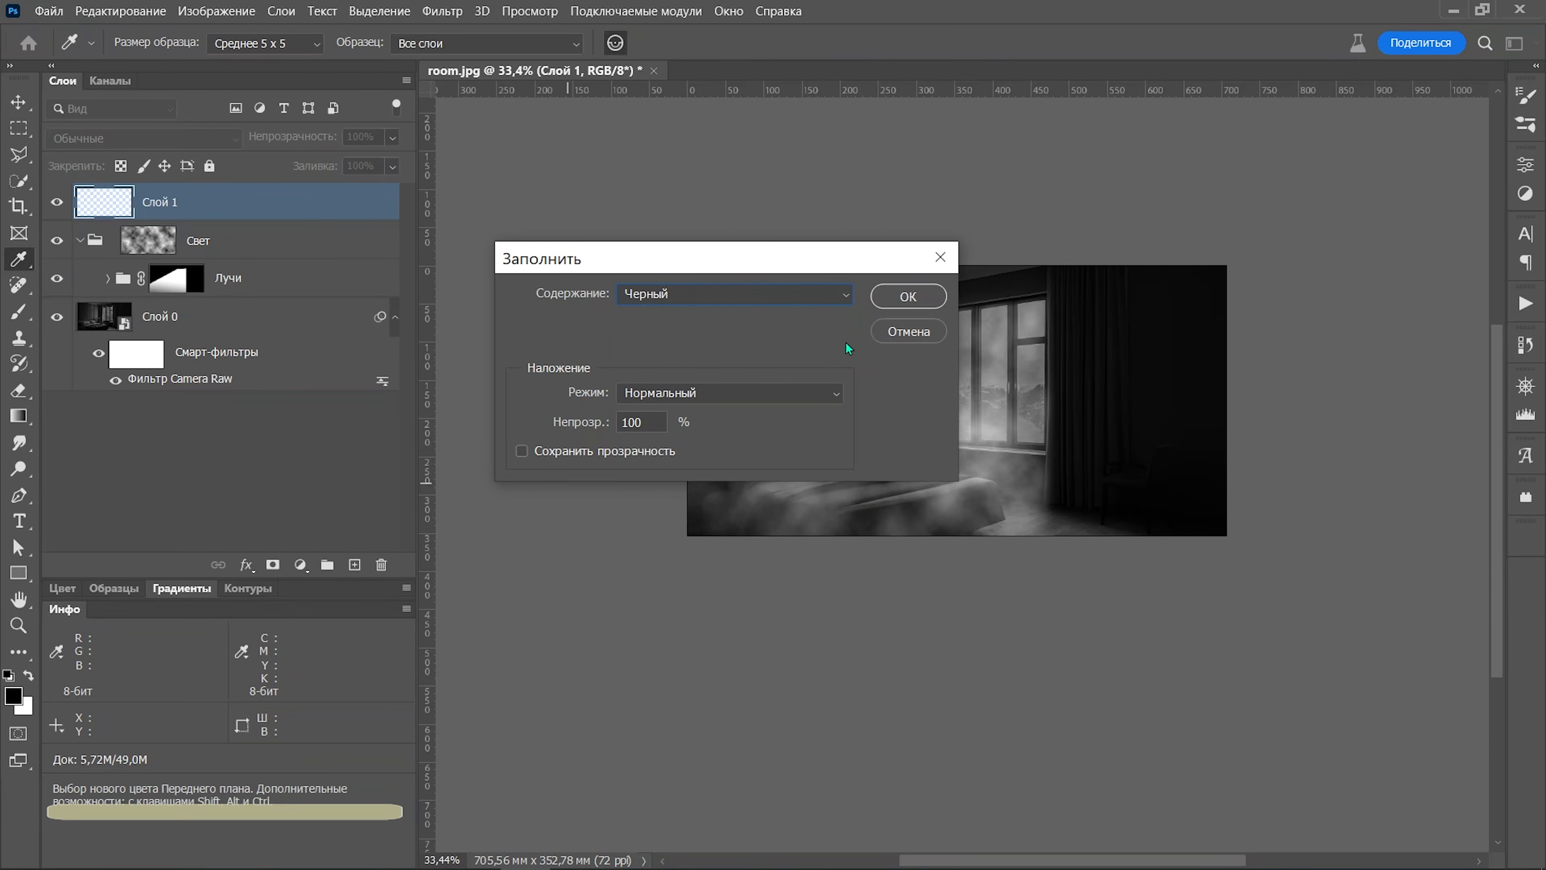
{"action": "left_click", "coordinate": [896, 303]}
Set the black layer's blending mode to Экран (Screen) and convert it to a smart object
{"action": "key", "text": "g"}
{"action": "left_click", "coordinate": [142, 138]}
{"action": "left_click", "coordinate": [214, 345]}
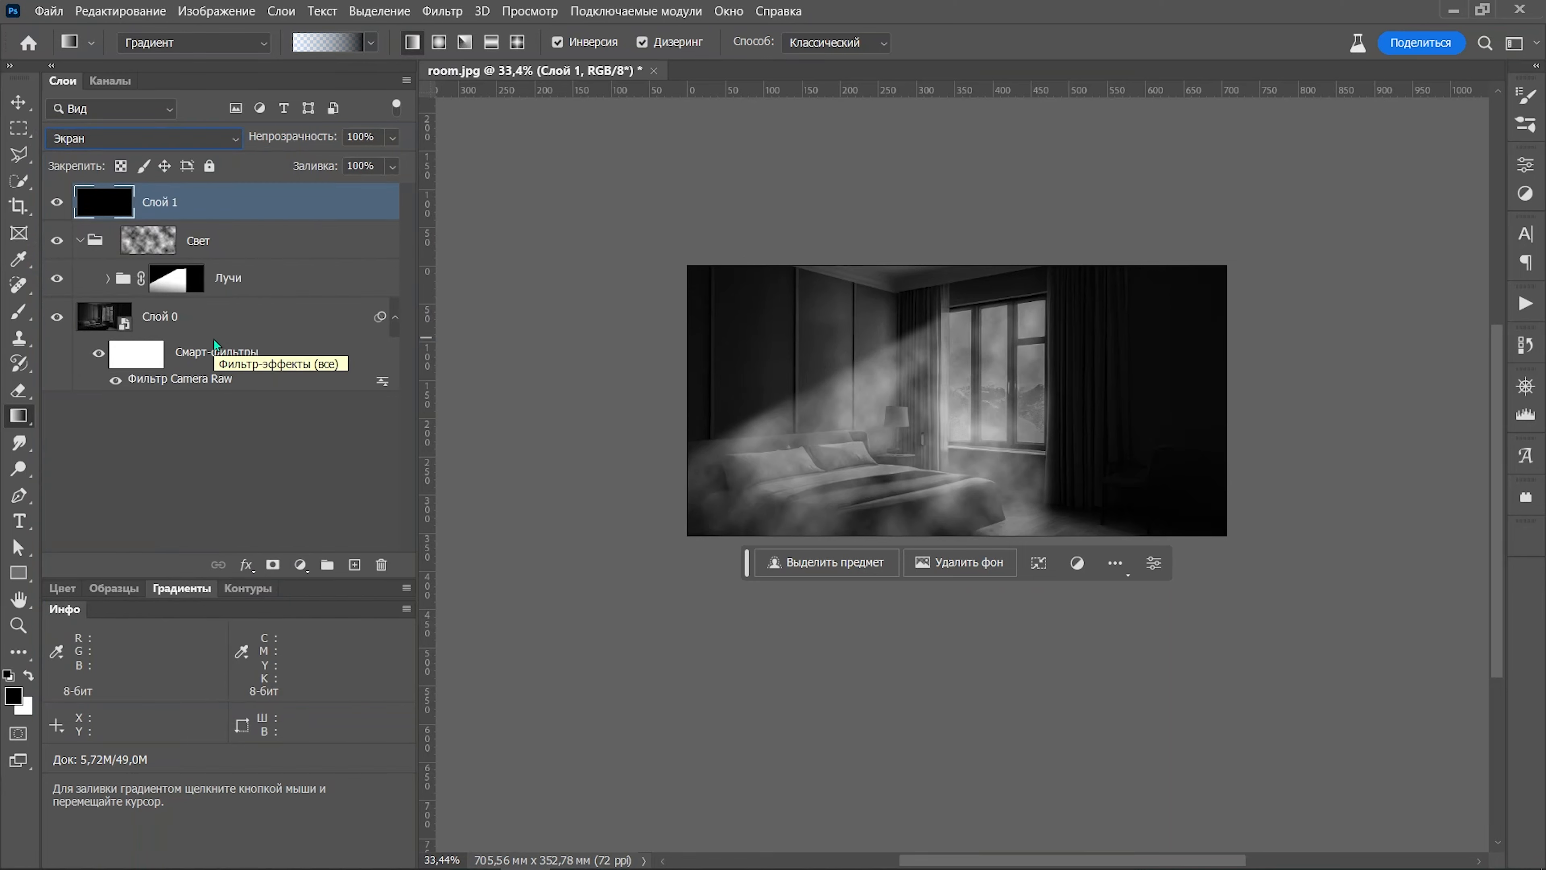
{"action": "right_click", "coordinate": [178, 210]}
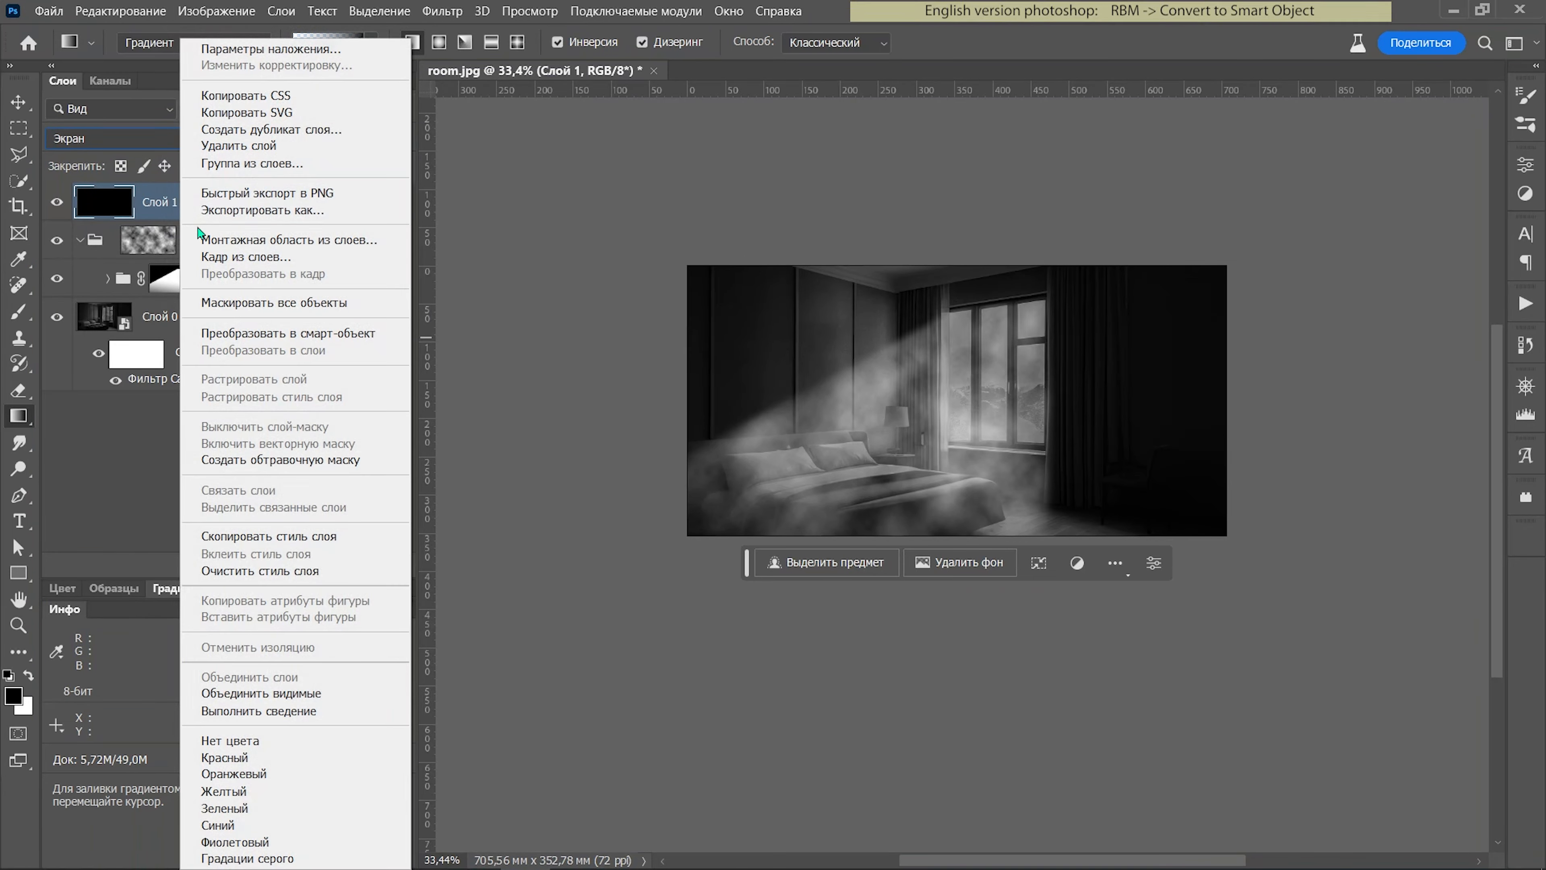
{"action": "left_click", "coordinate": [375, 335]}
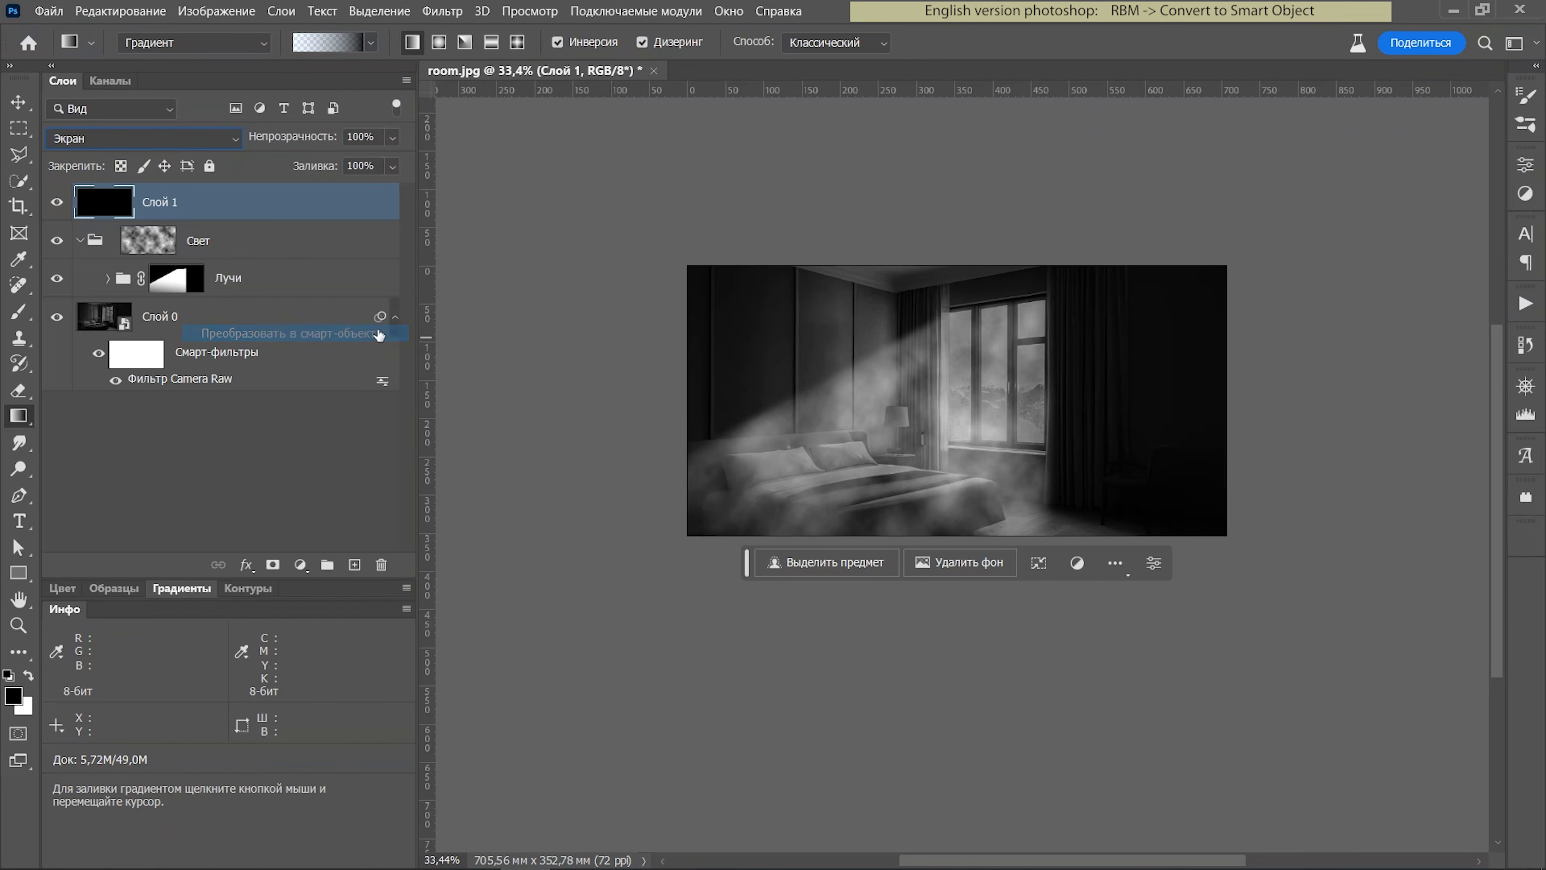
Render a 50-300 mm zoom lens flare at 100% brightness on the black smart object, centred over the window area
{"action": "left_click", "coordinate": [442, 11]}
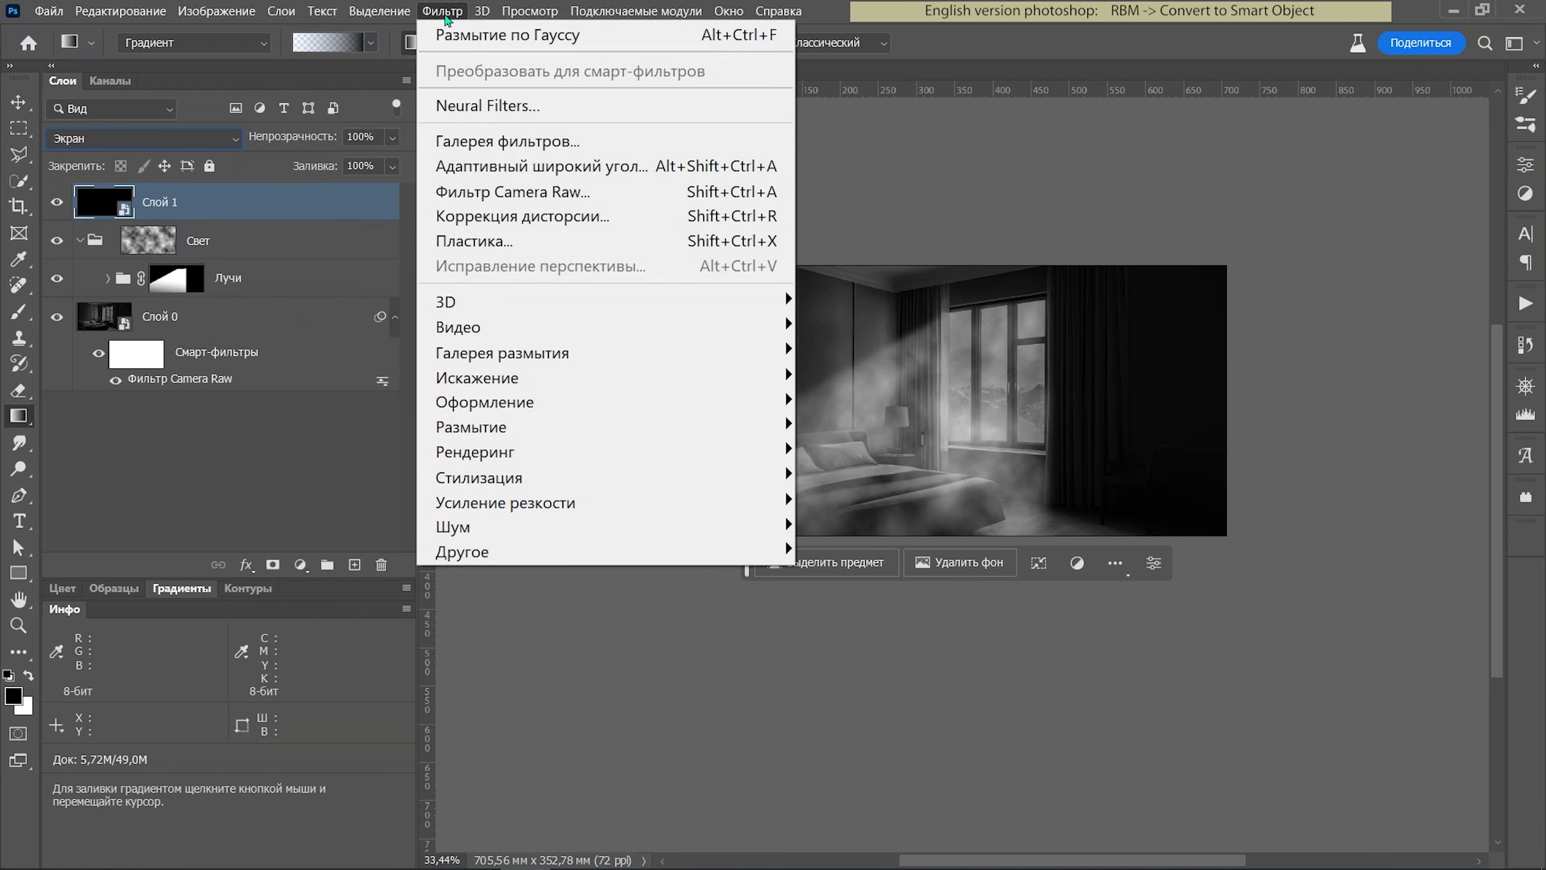
{"action": "mouse_move", "coordinate": [536, 450]}
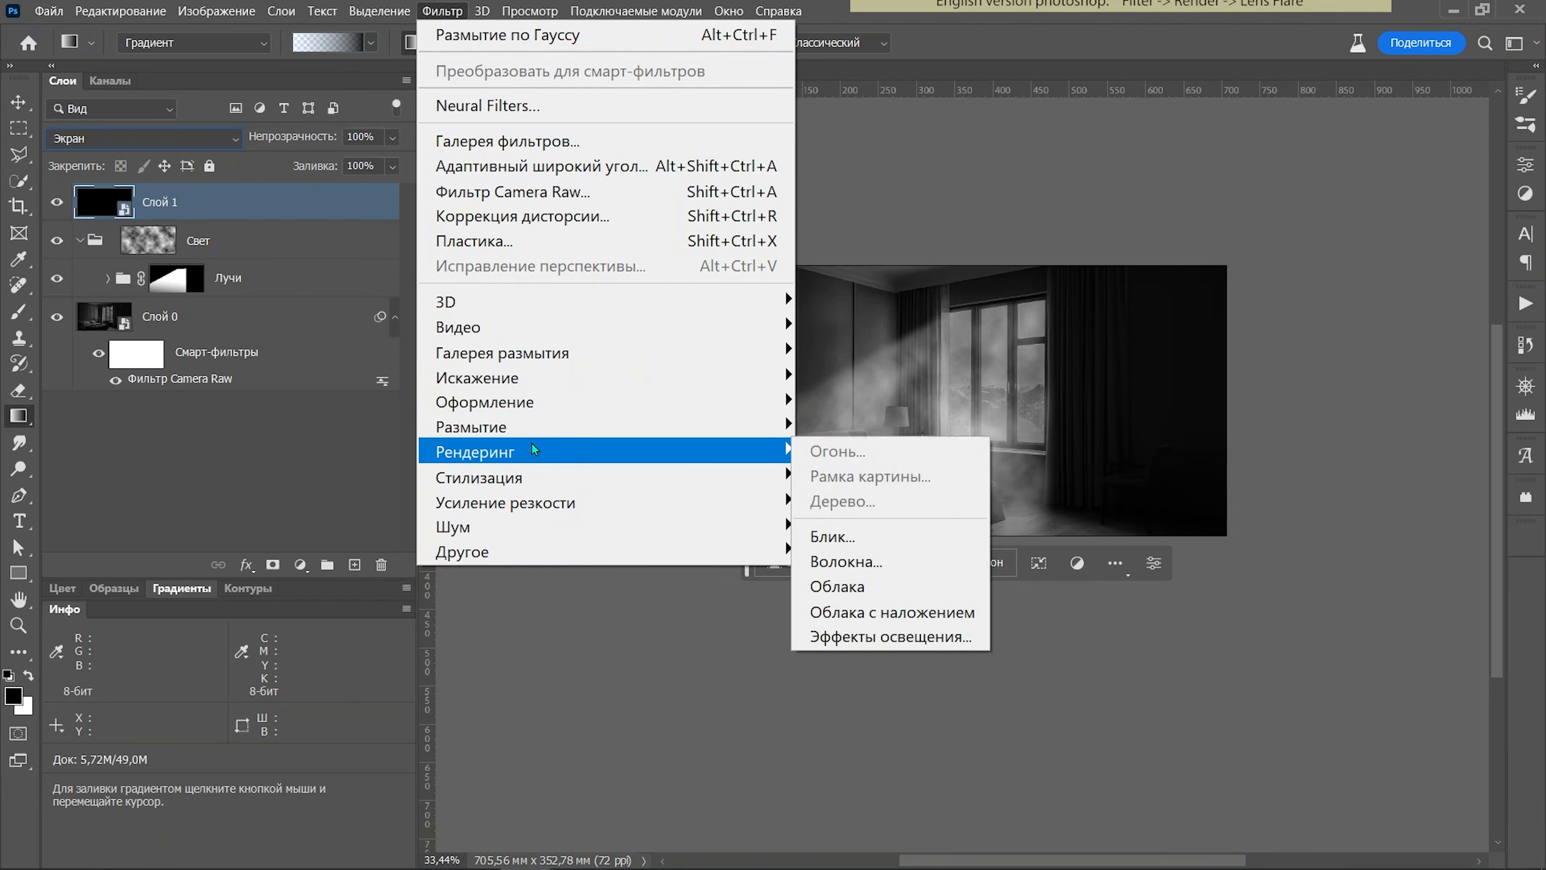
{"action": "left_click", "coordinate": [857, 530]}
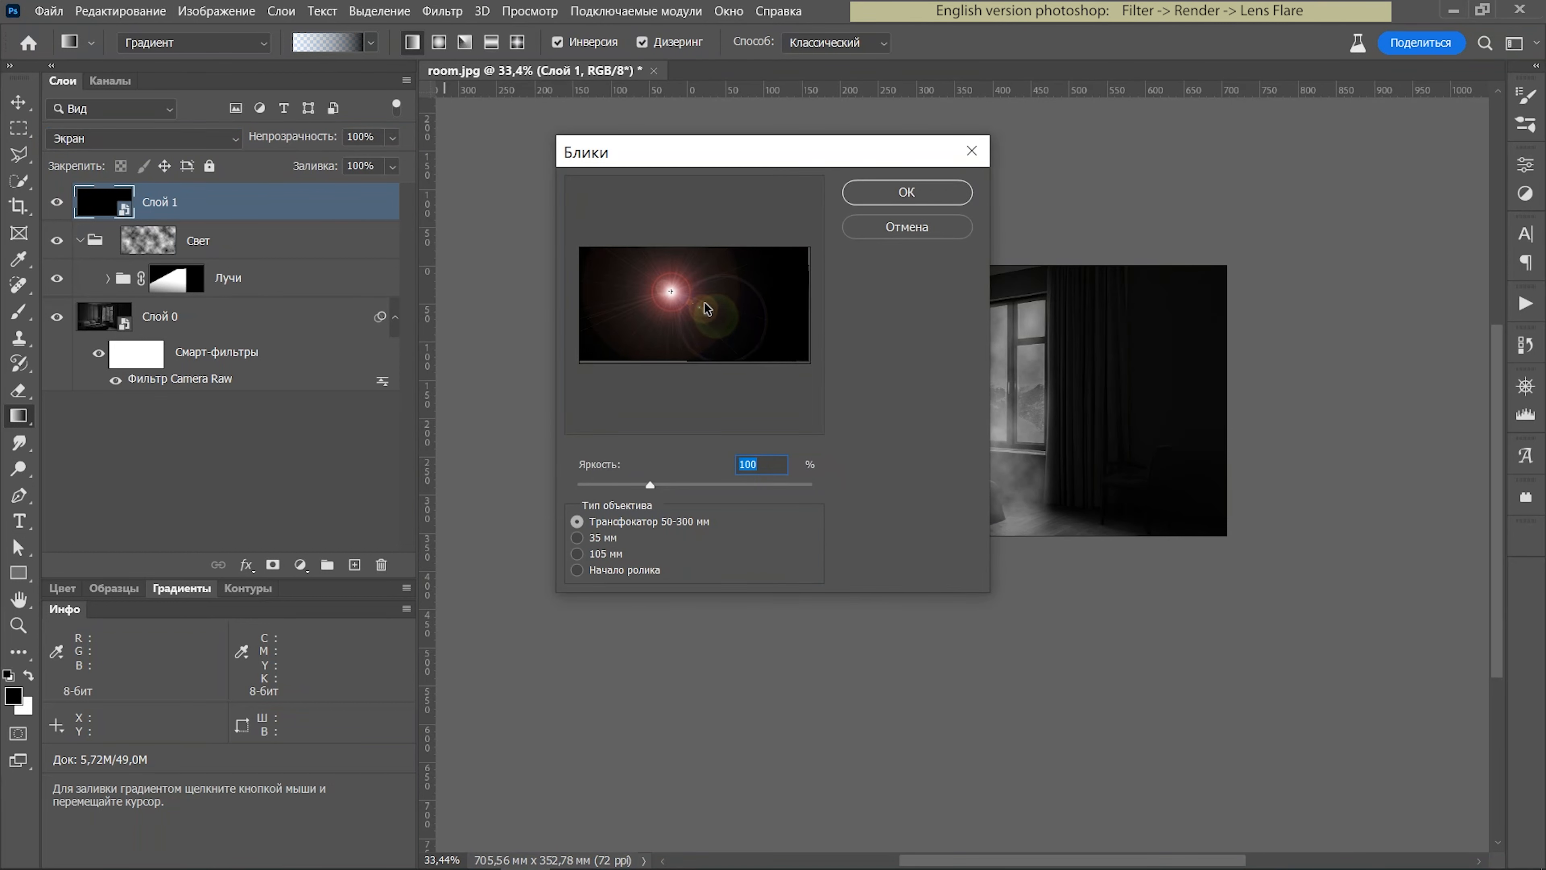
{"action": "left_click_drag", "start_coordinate": [665, 286], "coordinate": [718, 284]}
{"action": "key", "text": "Return"}
Move the flare layer slightly up and right so its bright centre sits in the window's upper-right pane
{"action": "left_click", "coordinate": [18, 102]}
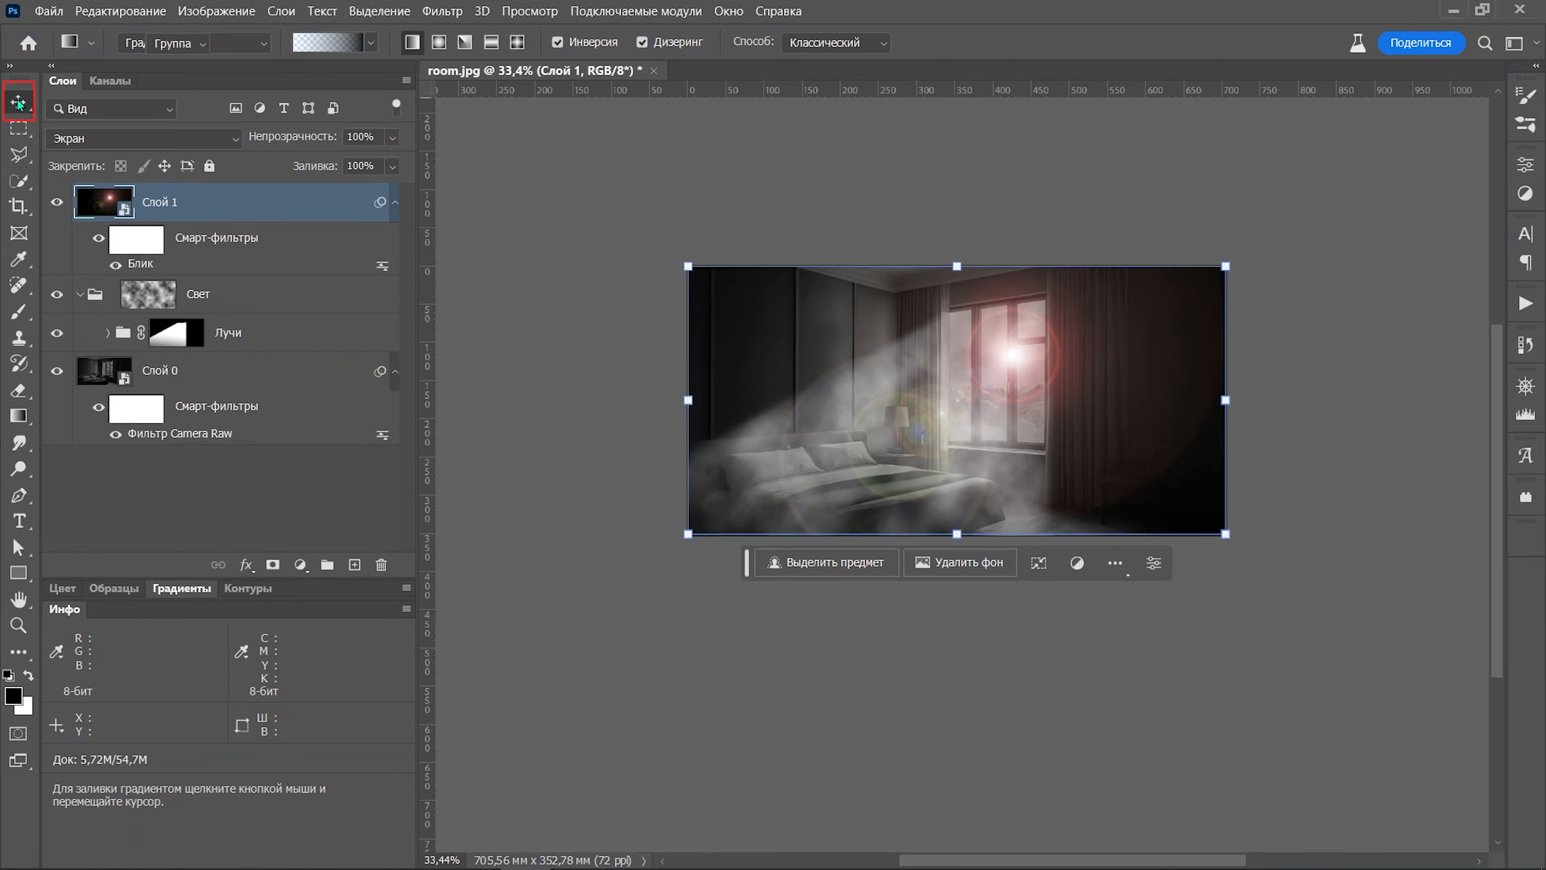
{"action": "left_click_drag", "start_coordinate": [1011, 357], "coordinate": [1022, 328]}
{"action": "scroll", "coordinate": [1023, 329], "scroll_direction": "up", "scroll_amount": 2}
Desaturate the flare layer with a Hue/Saturation adjustment, setting the saturation to -100
{"action": "left_click", "coordinate": [216, 11]}
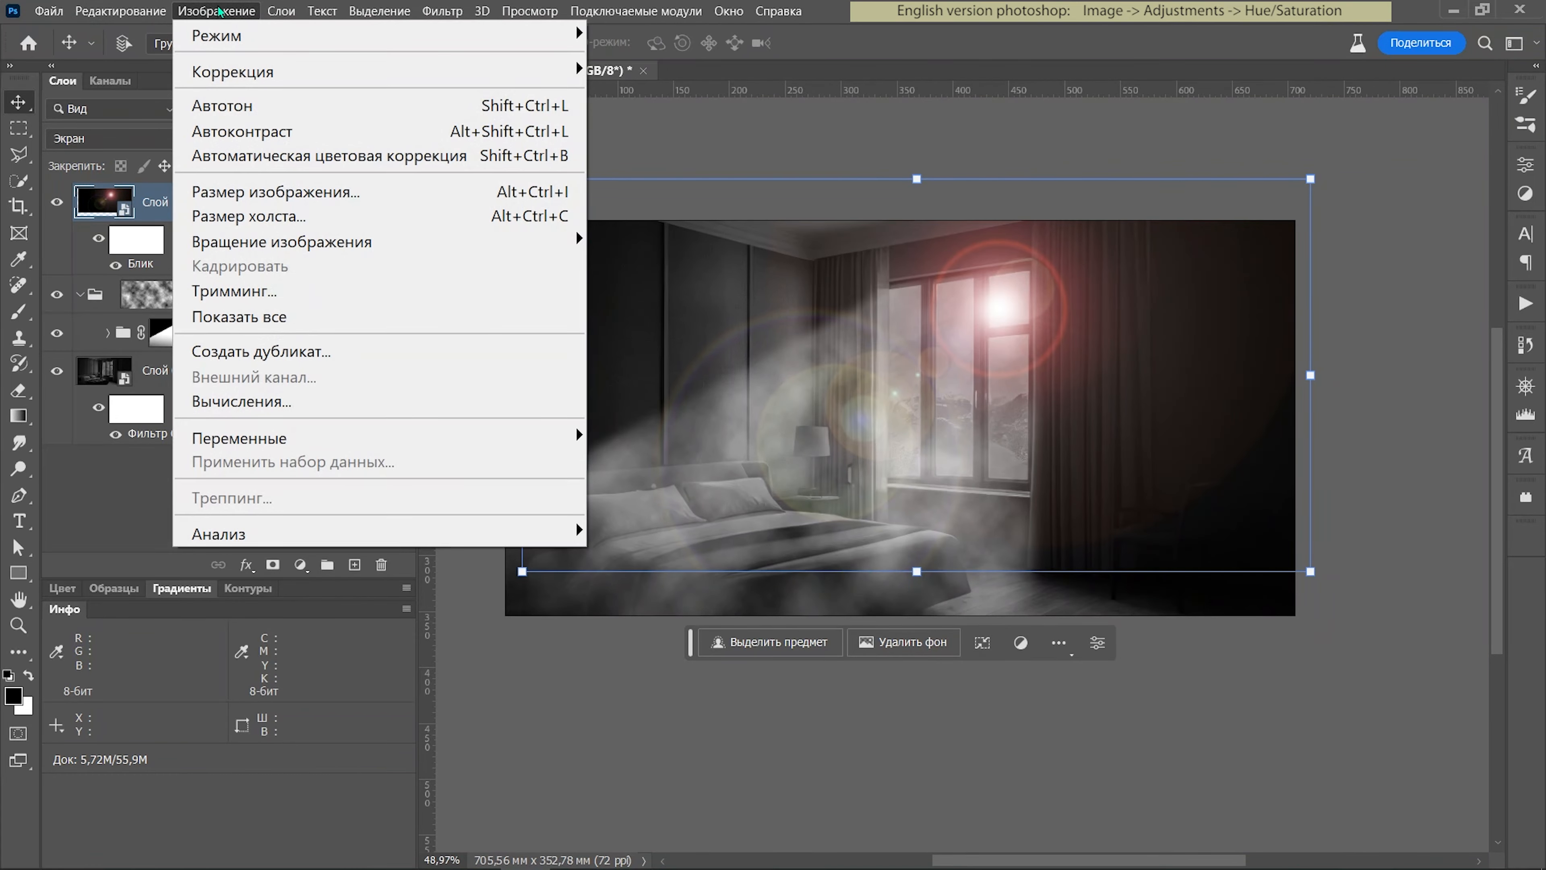
{"action": "mouse_move", "coordinate": [220, 67]}
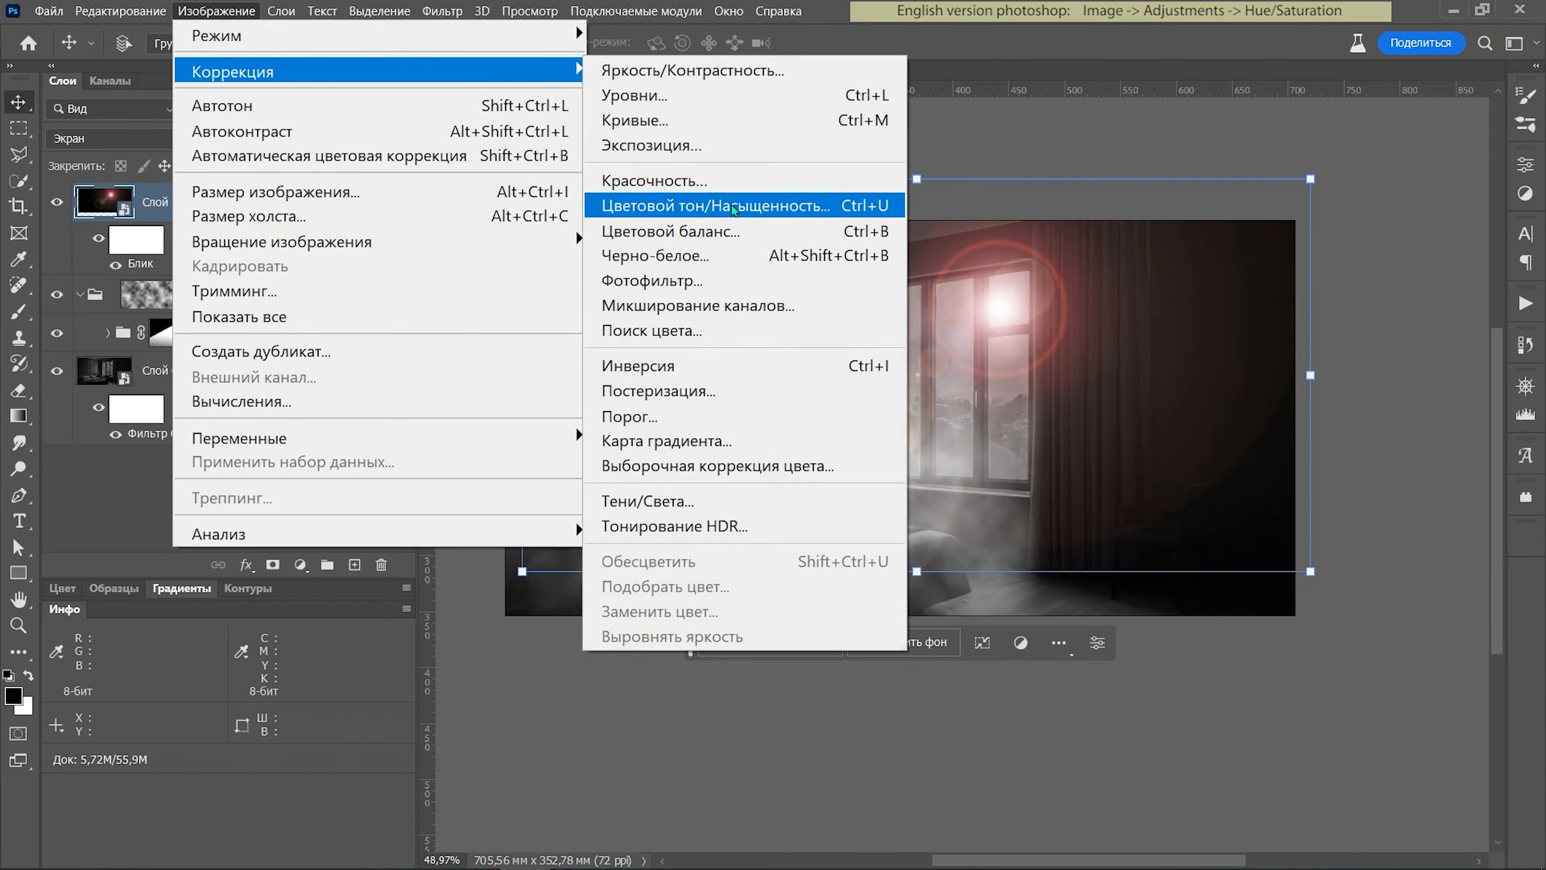
{"action": "left_click", "coordinate": [734, 207]}
{"action": "left_click_drag", "start_coordinate": [703, 344], "coordinate": [524, 341]}
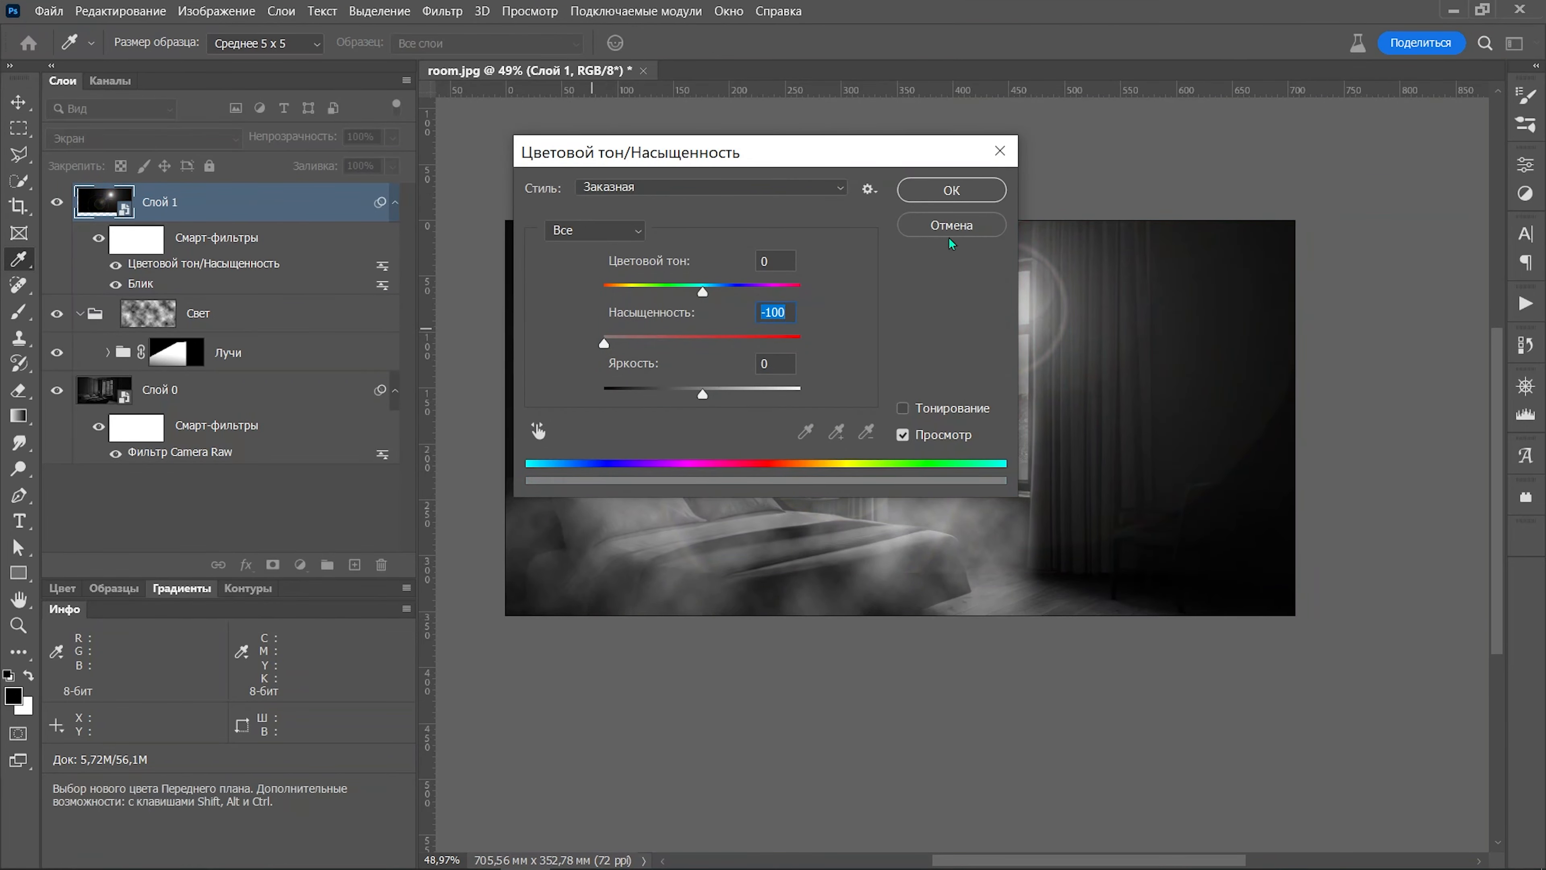
{"action": "left_click", "coordinate": [951, 190]}
{"action": "key", "text": "v"}
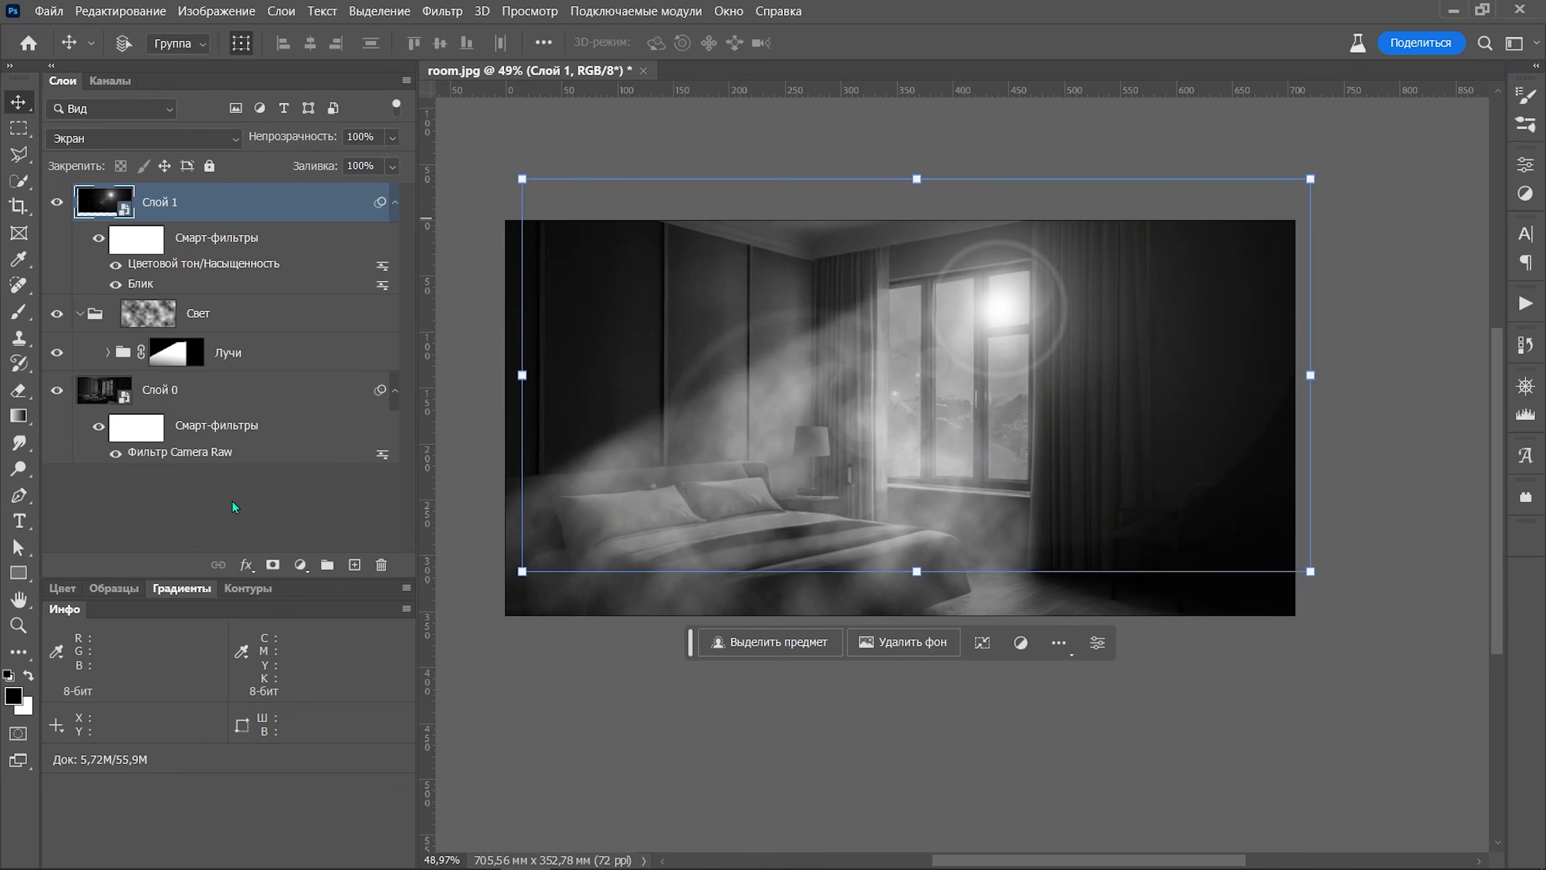
Add a mask to Слой 1 and dim the flare over the upper-left wall with short diagonal gradients at 50% opacity
{"action": "left_click", "coordinate": [268, 556]}
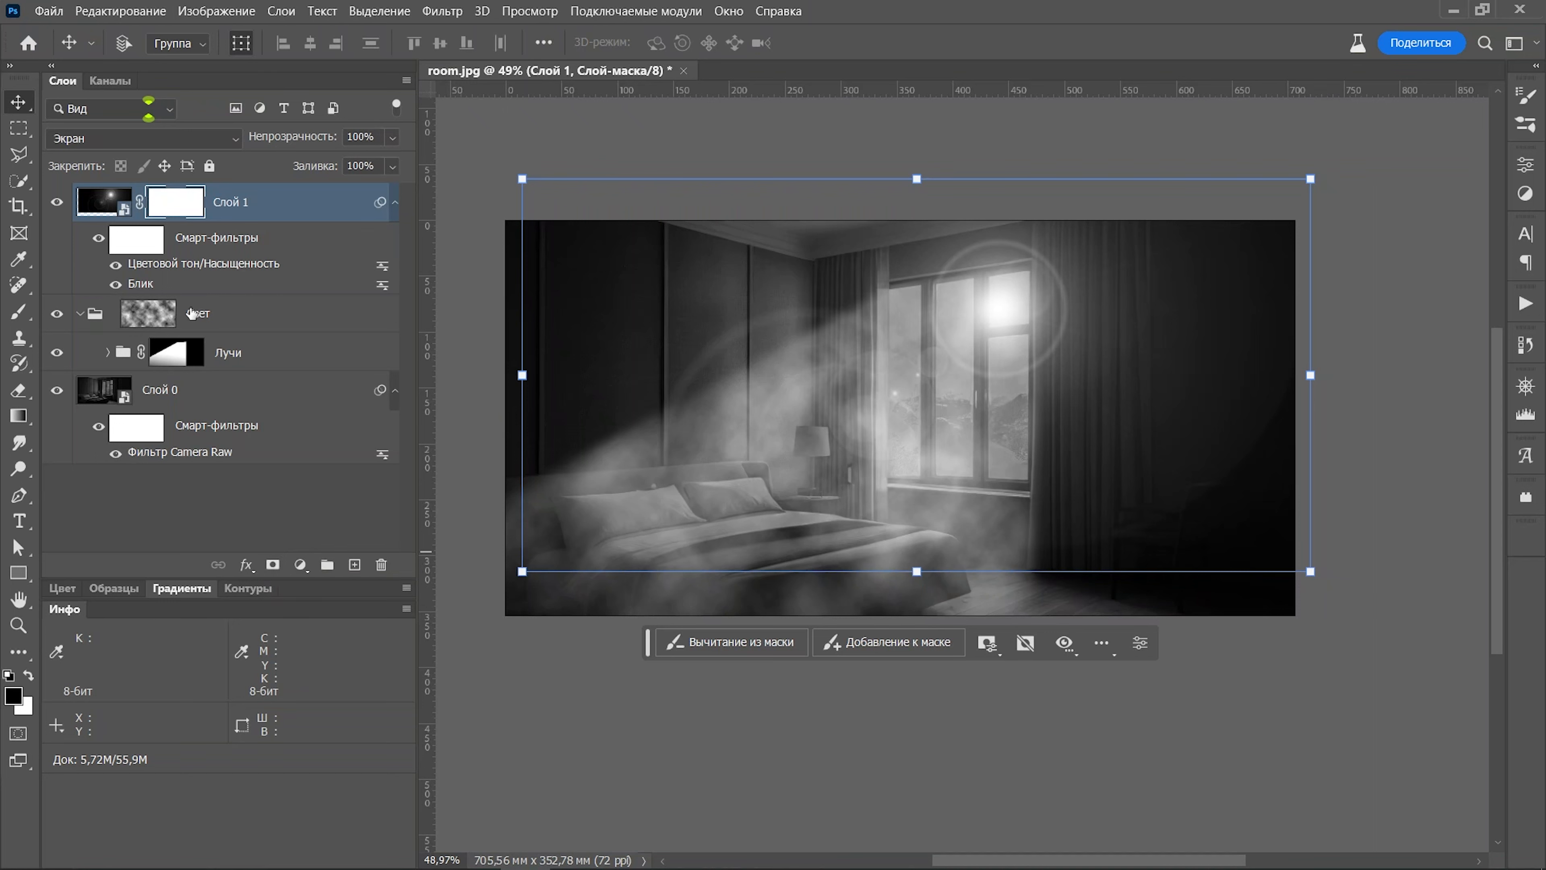
{"action": "left_click", "coordinate": [20, 417]}
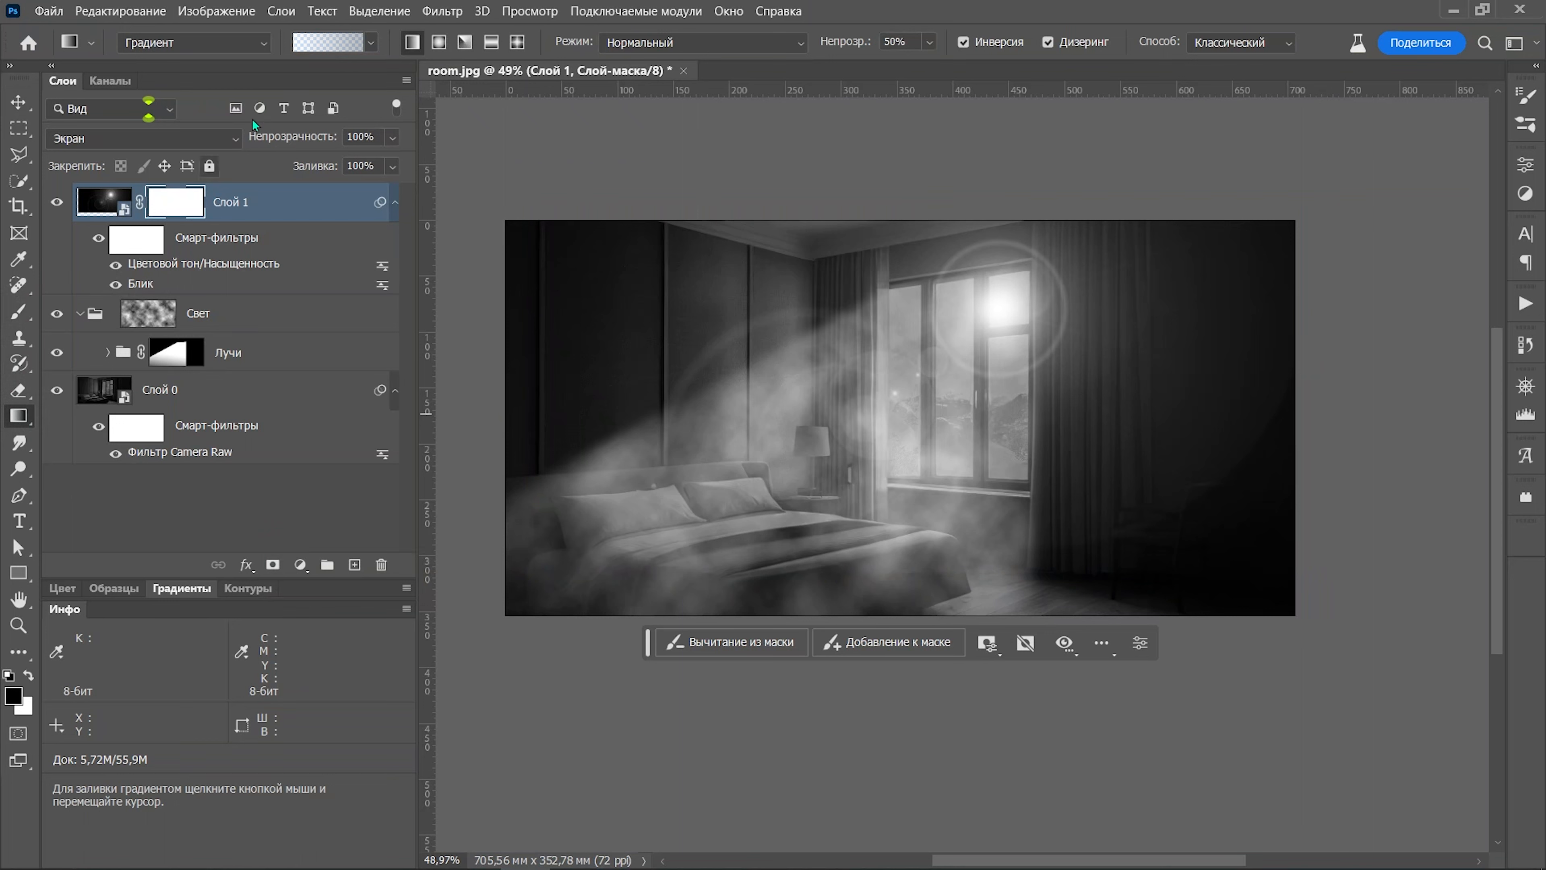
{"action": "left_click", "coordinate": [351, 40]}
{"action": "double_click", "coordinate": [285, 111]}
{"action": "left_click_drag", "start_coordinate": [709, 303], "coordinate": [689, 258]}
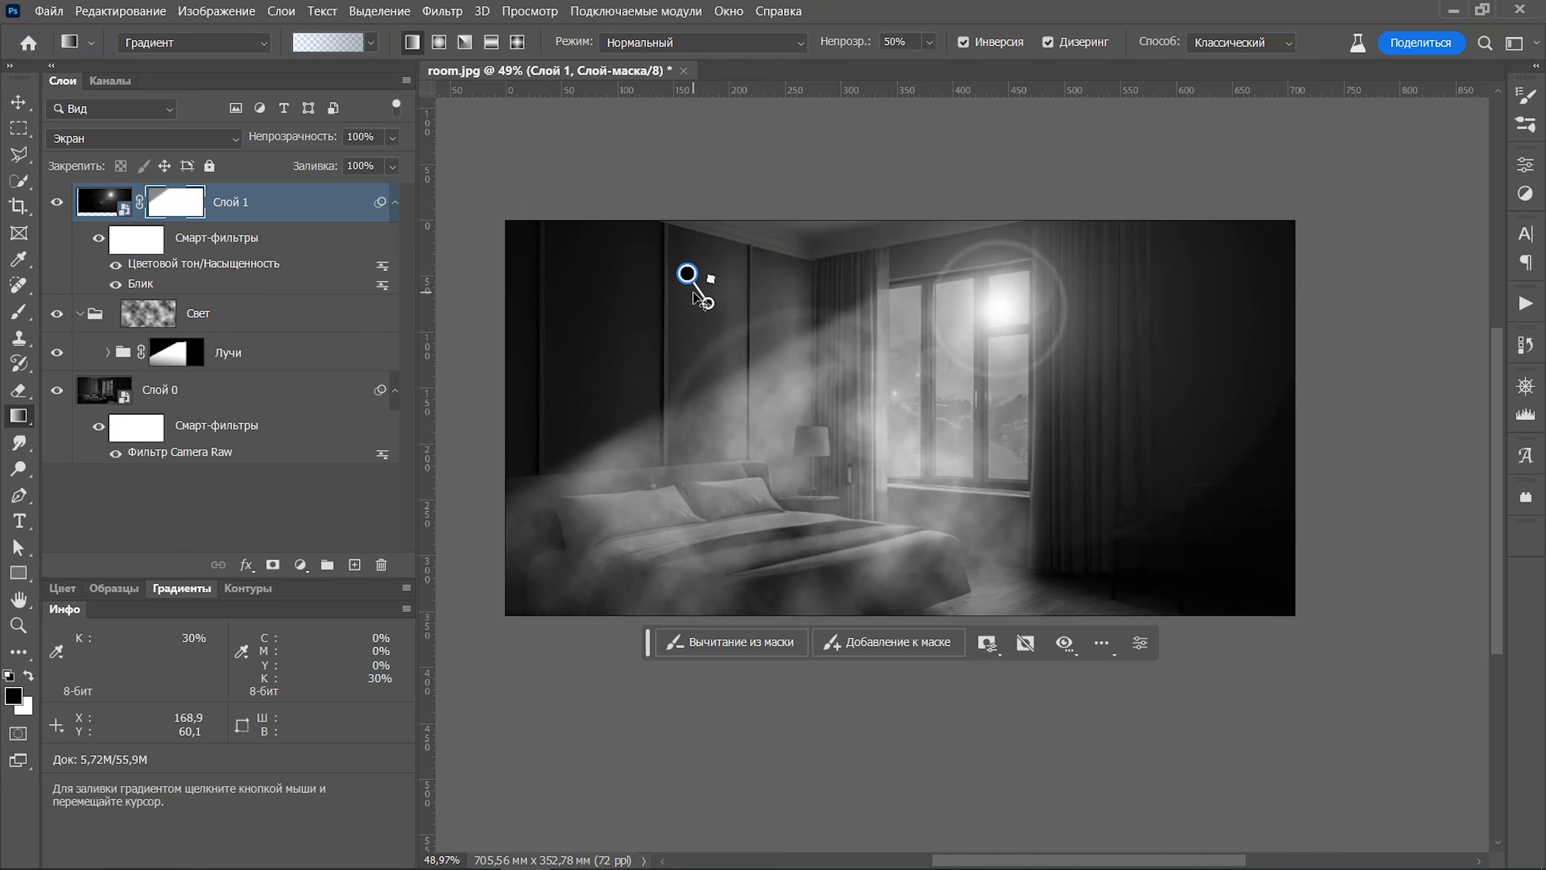
{"action": "left_click_drag", "start_coordinate": [738, 322], "coordinate": [768, 367]}
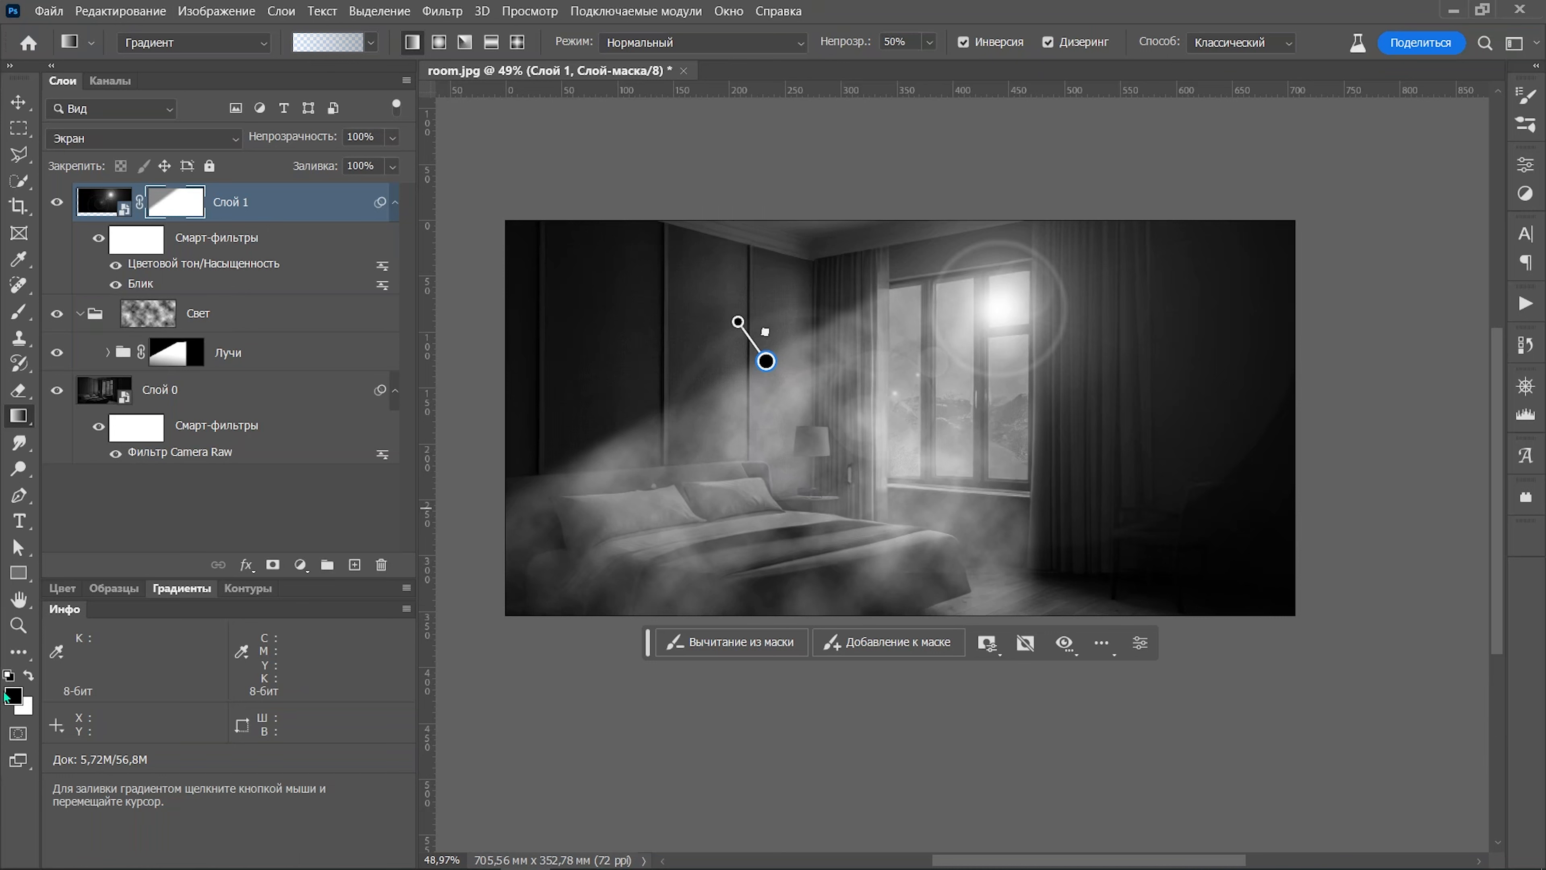
{"action": "left_click_drag", "start_coordinate": [738, 322], "coordinate": [750, 348]}
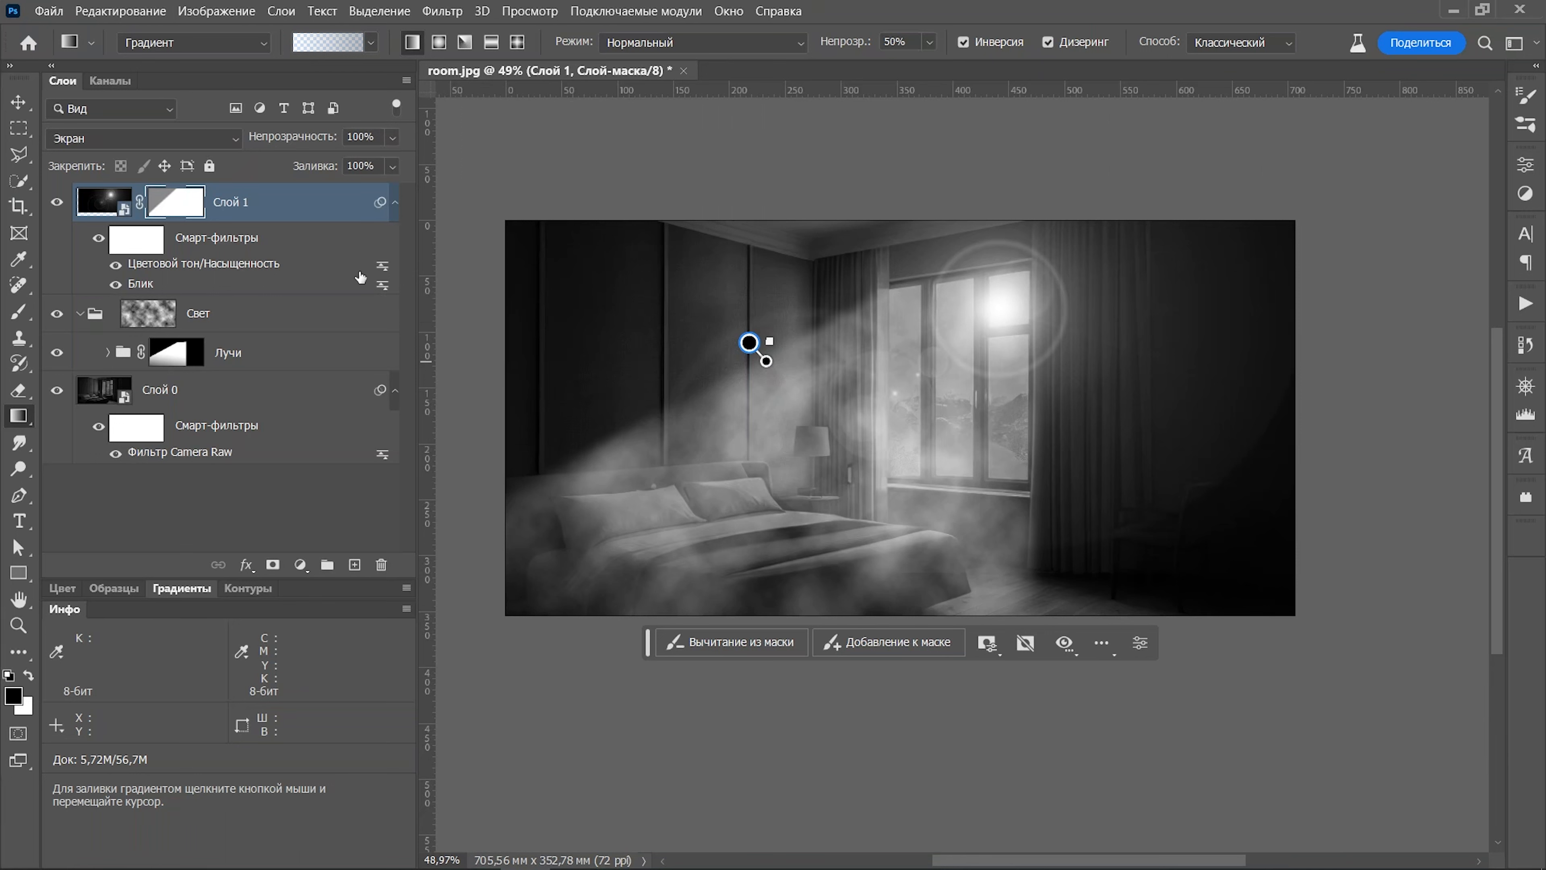
Hide the flare over the upper-left wall with a short 100% opacity gradient across the beam's diagonal, keeping the layer in Экран mode
{"action": "left_click", "coordinate": [192, 138]}
{"action": "left_click", "coordinate": [85, 335]}
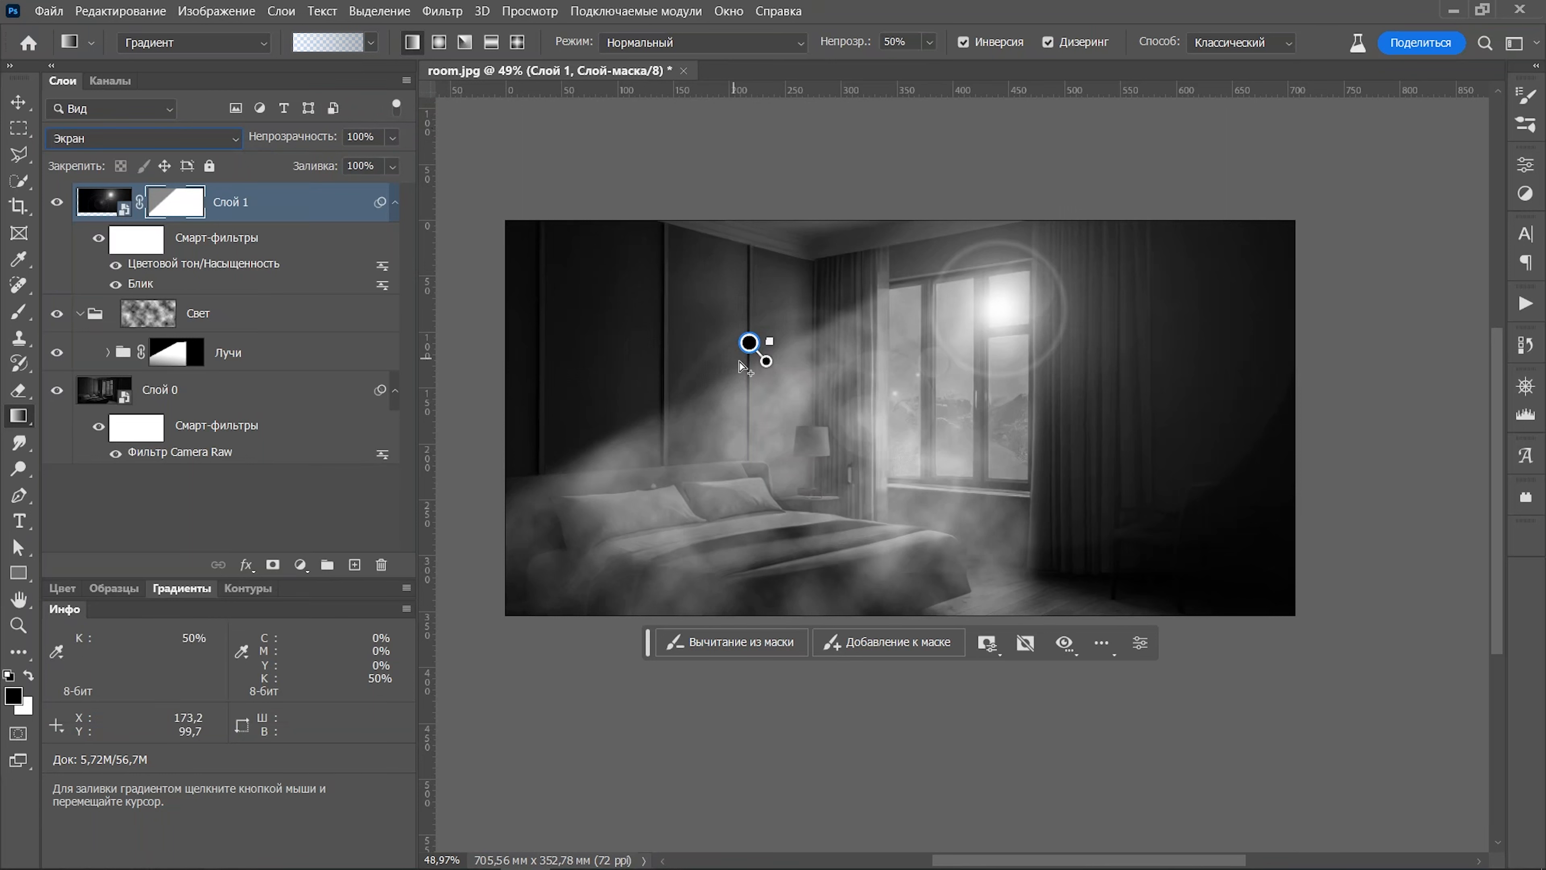
{"action": "left_click_drag", "start_coordinate": [750, 348], "coordinate": [769, 364]}
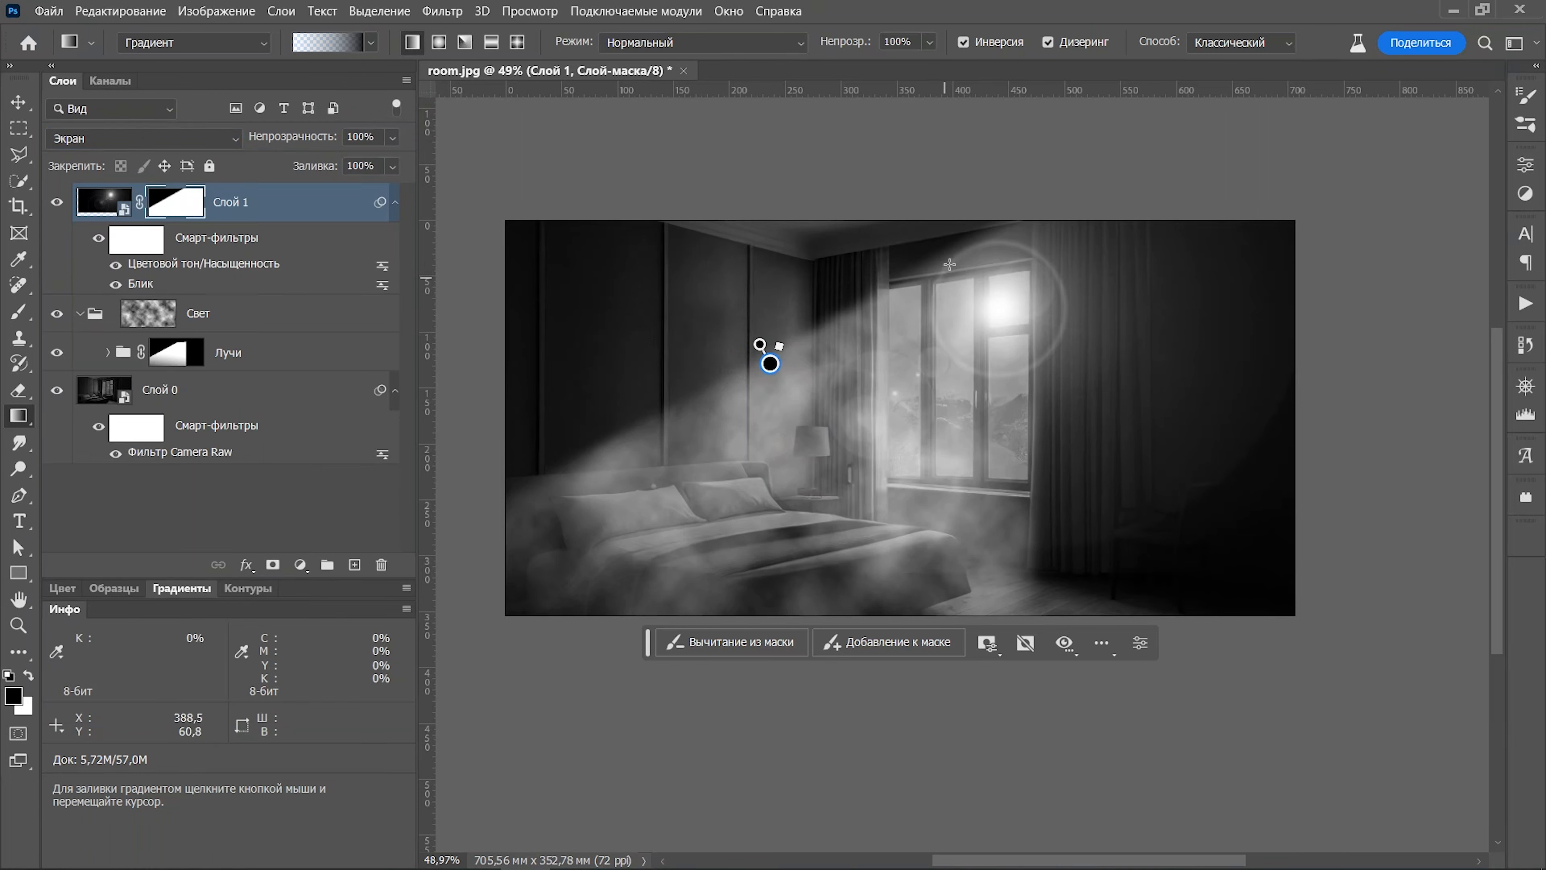
Fade the flare above the window with a gradient on the Слой 1 mask, stretched from the ceiling down to the light's centre
{"action": "mouse_move", "coordinate": [974, 248]}
{"action": "left_mouse_down"}
{"action": "mouse_move", "coordinate": [974, 262]}
{"action": "mouse_move", "coordinate": [980, 198]}
{"action": "mouse_move", "coordinate": [978, 284]}
{"action": "left_mouse_up"}
{"action": "left_click_drag", "start_coordinate": [972, 246], "coordinate": [972, 227]}
{"action": "left_click_drag", "start_coordinate": [980, 285], "coordinate": [989, 308]}
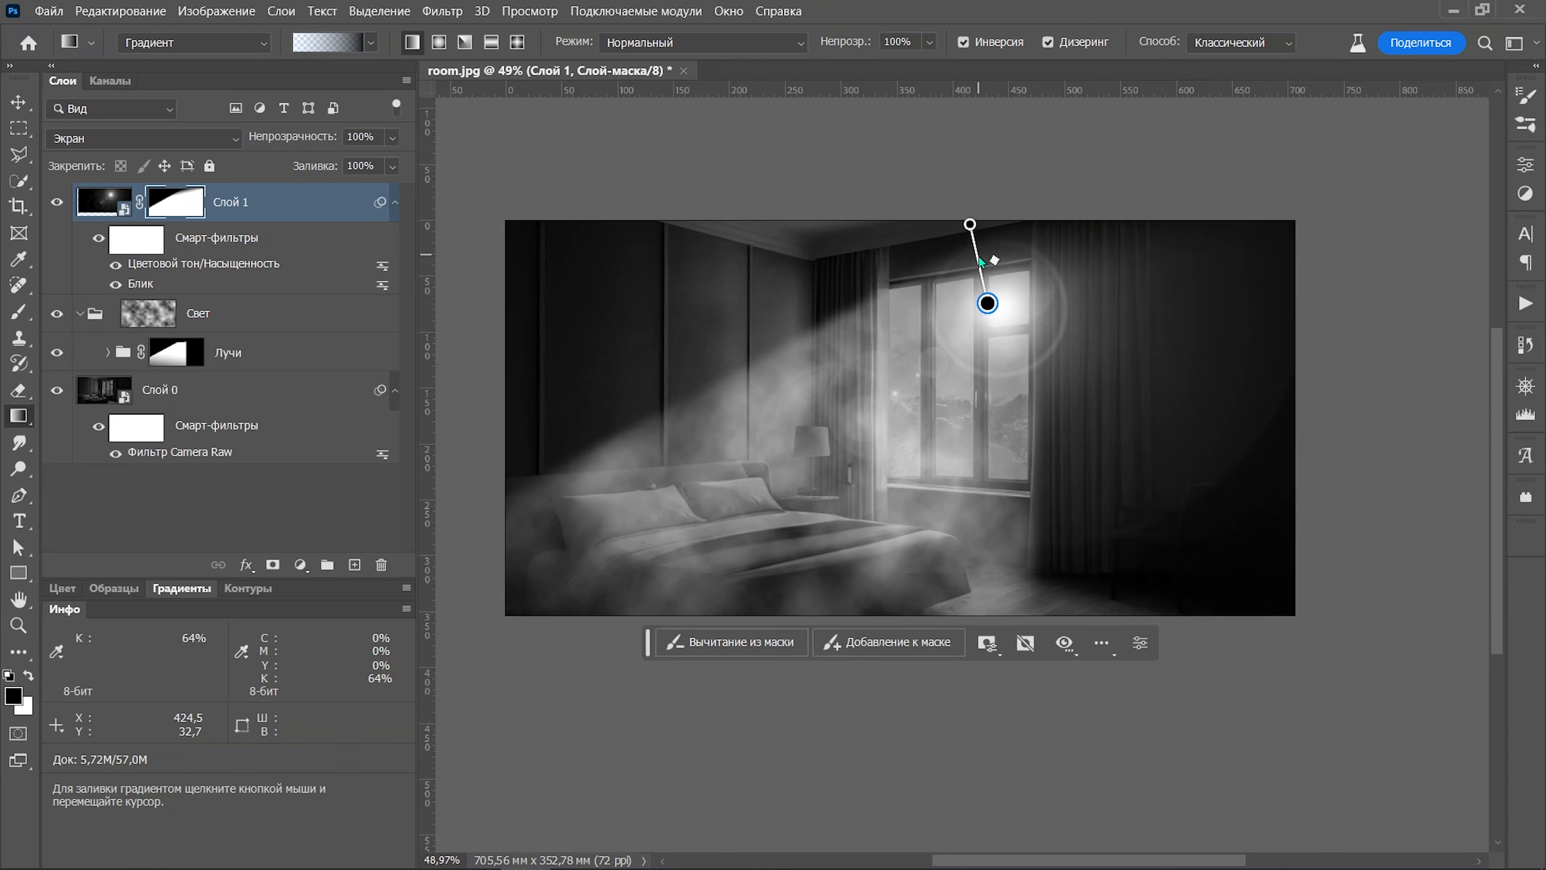
Cut the flare off over the curtain with a short horizontal gradient at the window's right edge on the Слой 1 mask
{"action": "mouse_move", "coordinate": [1075, 333]}
{"action": "left_mouse_down"}
{"action": "mouse_move", "coordinate": [1125, 341]}
{"action": "mouse_move", "coordinate": [1070, 330]}
{"action": "left_mouse_up"}
{"action": "scroll", "coordinate": [1065, 315], "scroll_direction": "up", "scroll_amount": 2}
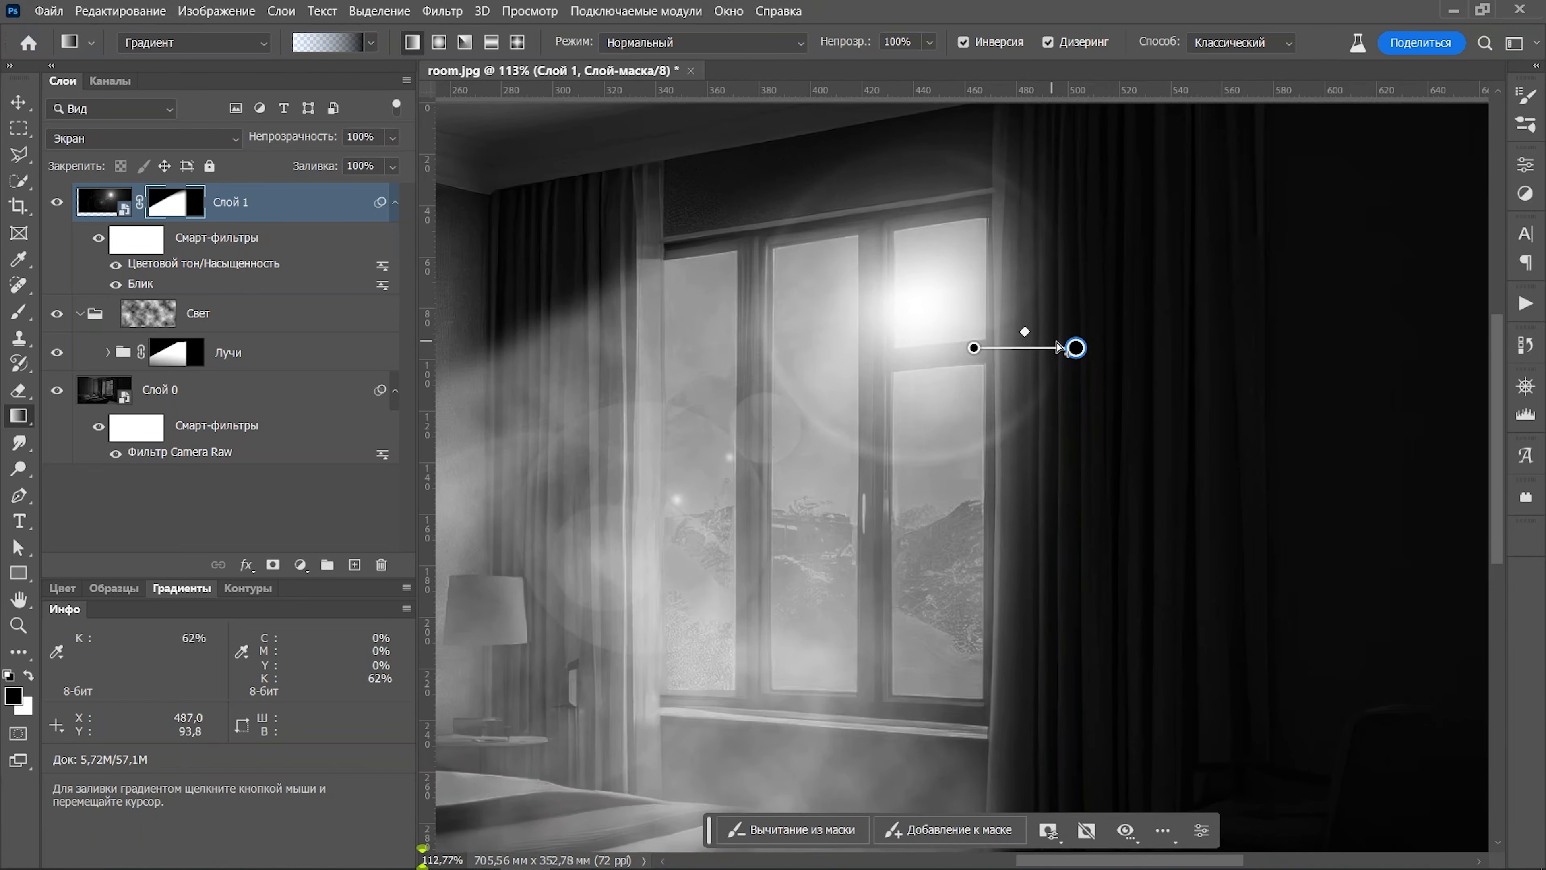
{"action": "left_click_drag", "start_coordinate": [1076, 349], "coordinate": [1056, 349]}
Toggle the Слой 1 mask off and on to compare the flare with and without it
{"action": "scroll", "coordinate": [960, 343], "scroll_direction": "down", "scroll_amount": 4}
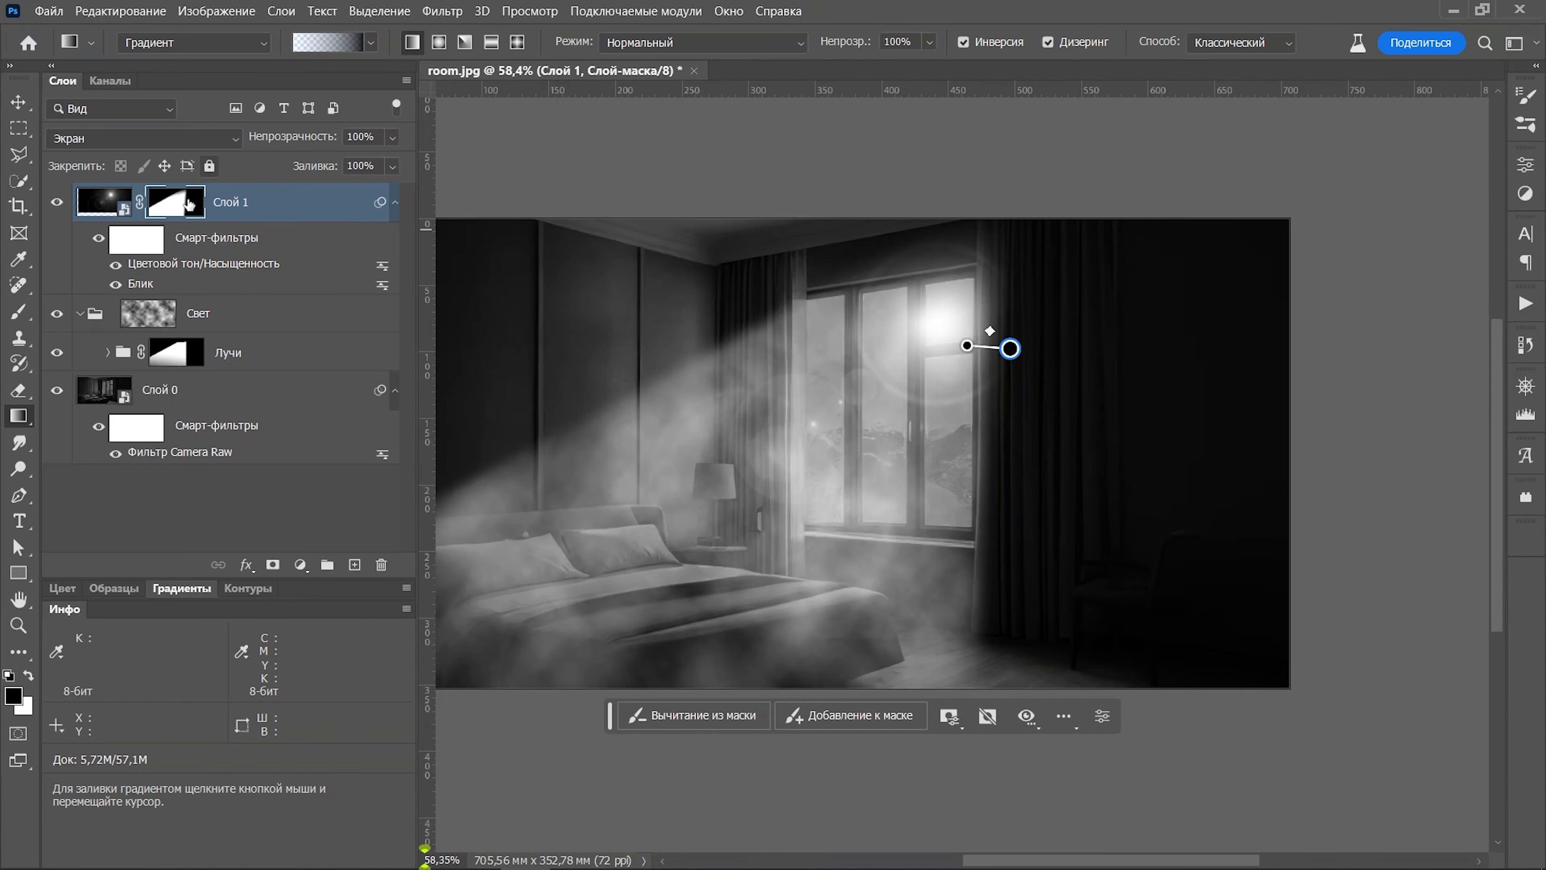
{"action": "left_click", "coordinate": [181, 209], "text": "shift"}
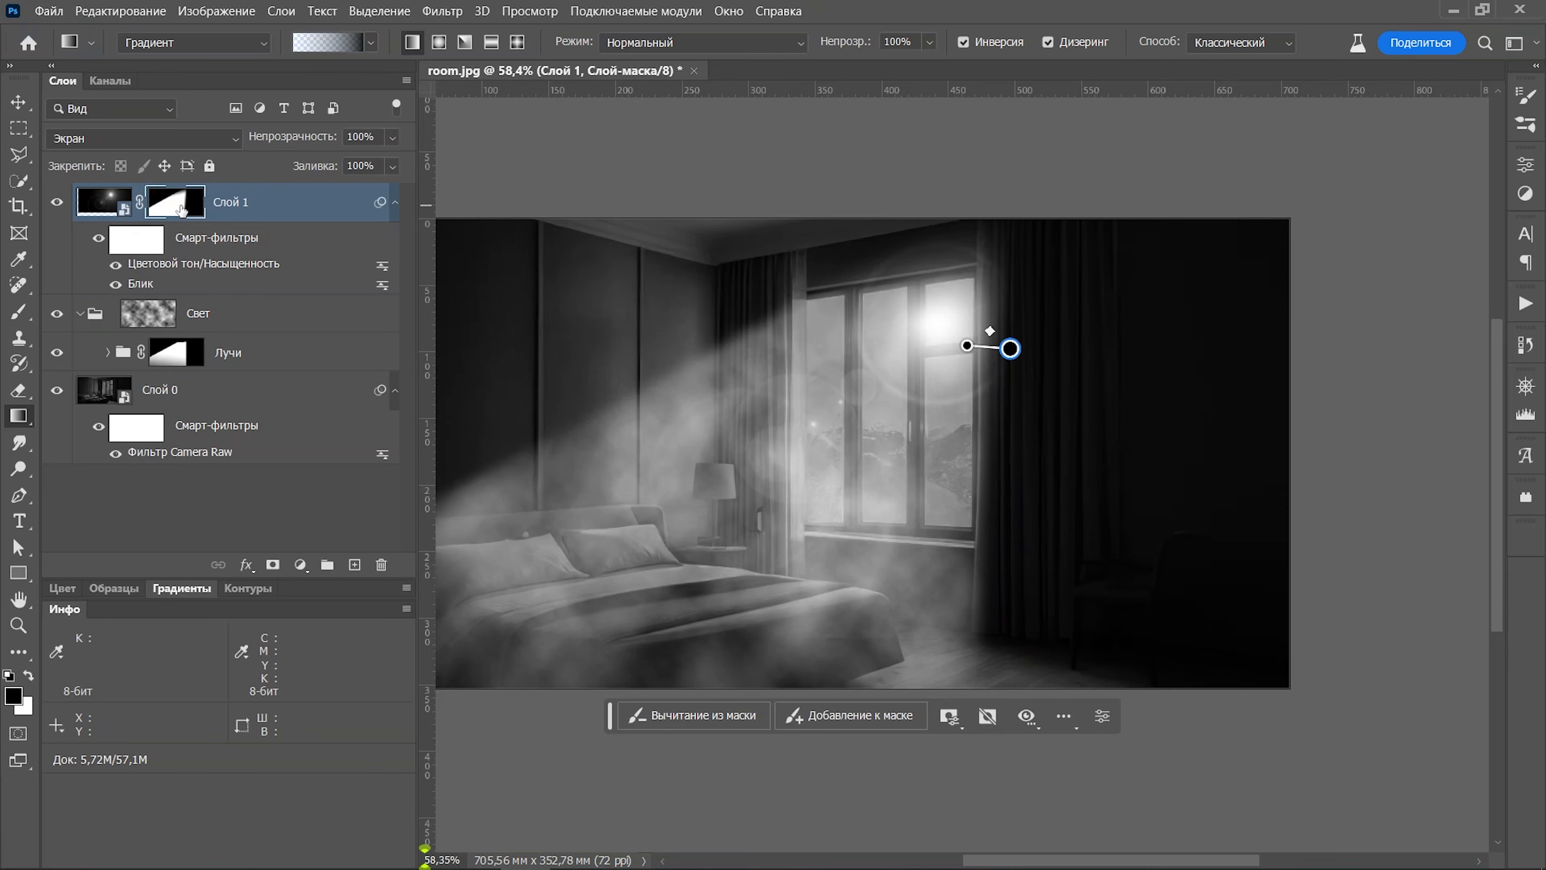
{"action": "left_click", "coordinate": [181, 209], "text": "shift"}
{"action": "scroll", "coordinate": [819, 323], "scroll_direction": "down", "scroll_amount": 6}
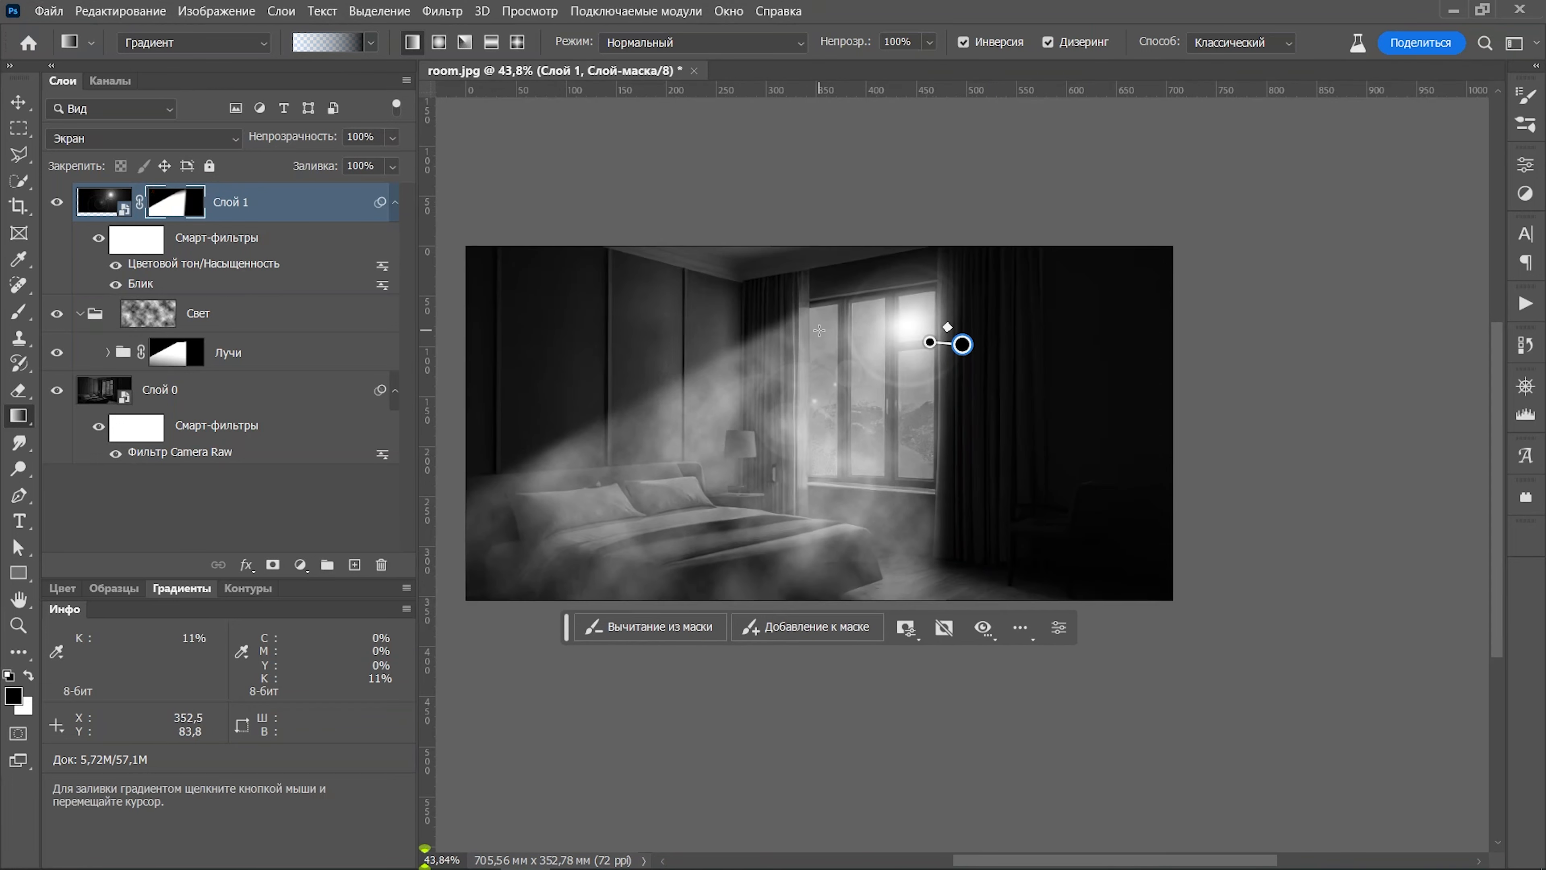
{"action": "scroll", "coordinate": [706, 314], "scroll_direction": "up", "scroll_amount": 4}
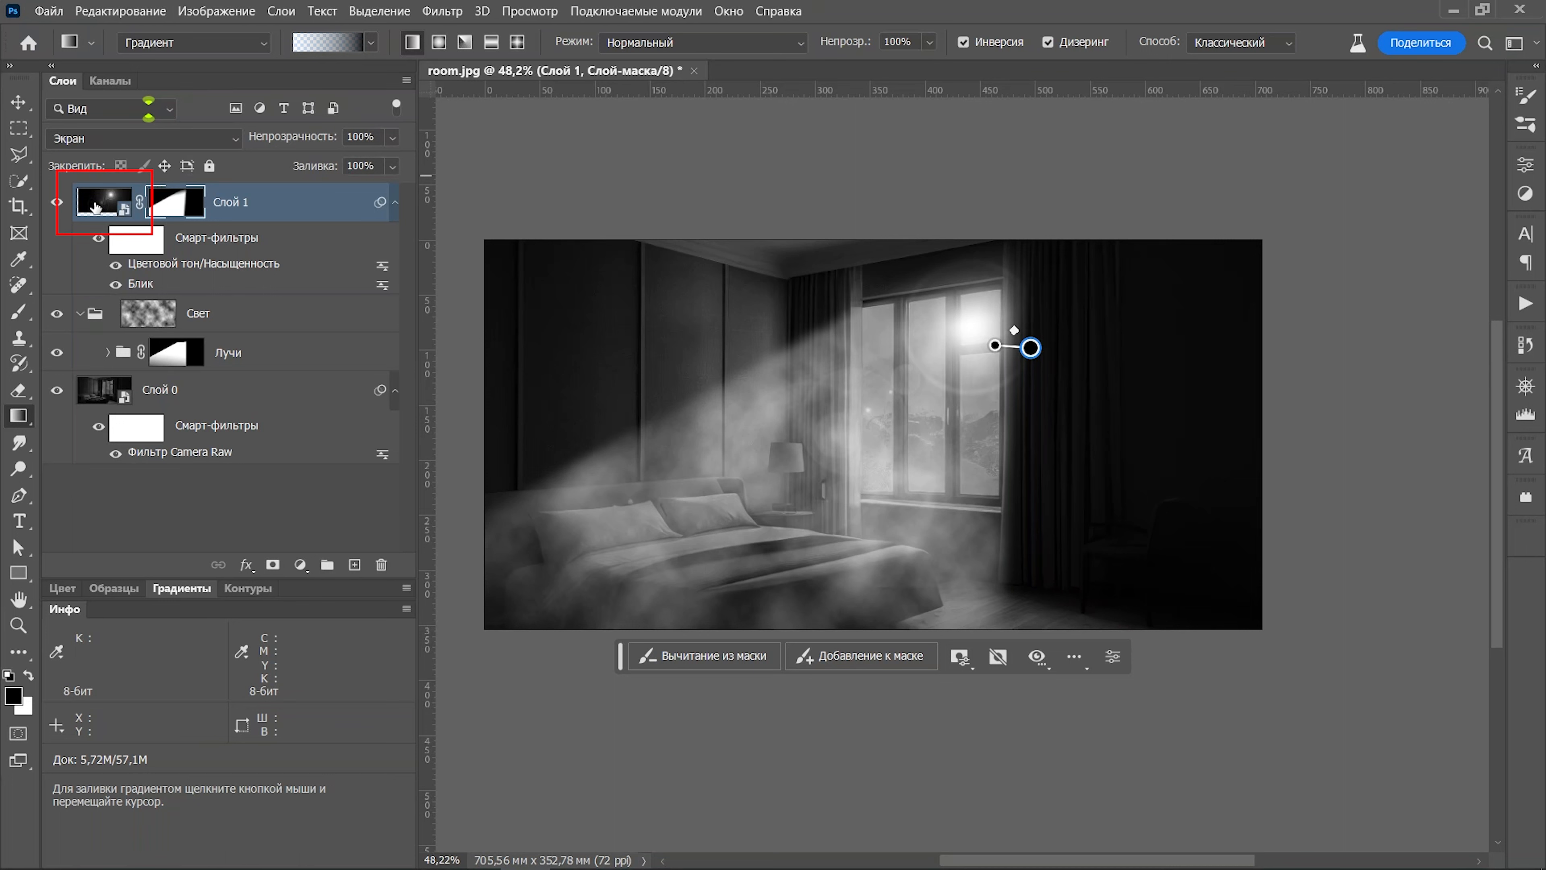
Select the flare layer's content instead of its mask and open the Gaussian Blur filter for it
{"action": "left_click", "coordinate": [109, 207]}
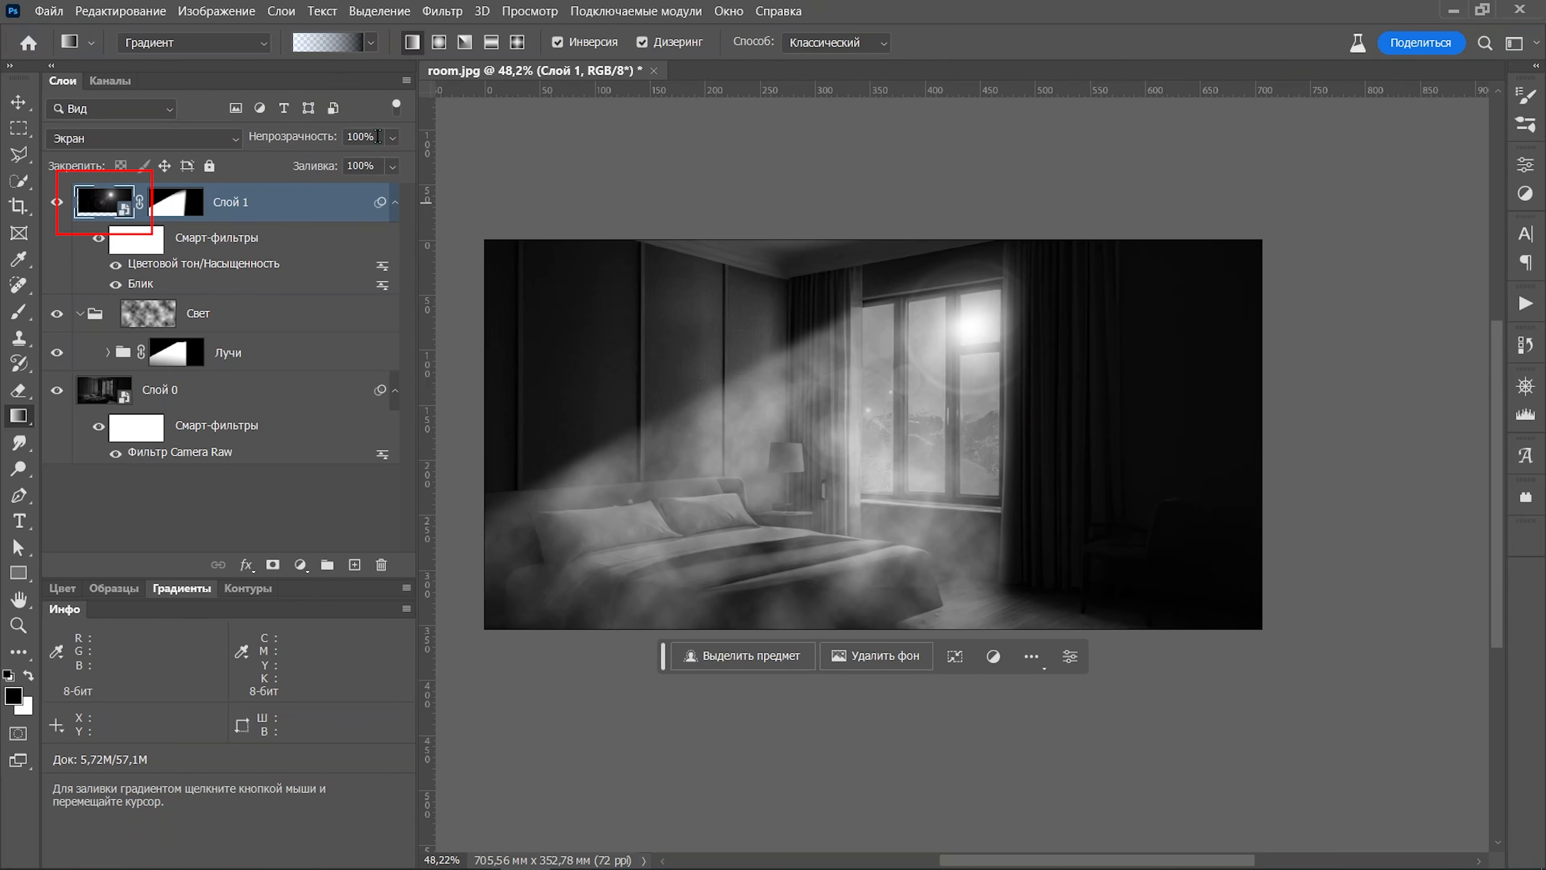
{"action": "left_click", "coordinate": [446, 11]}
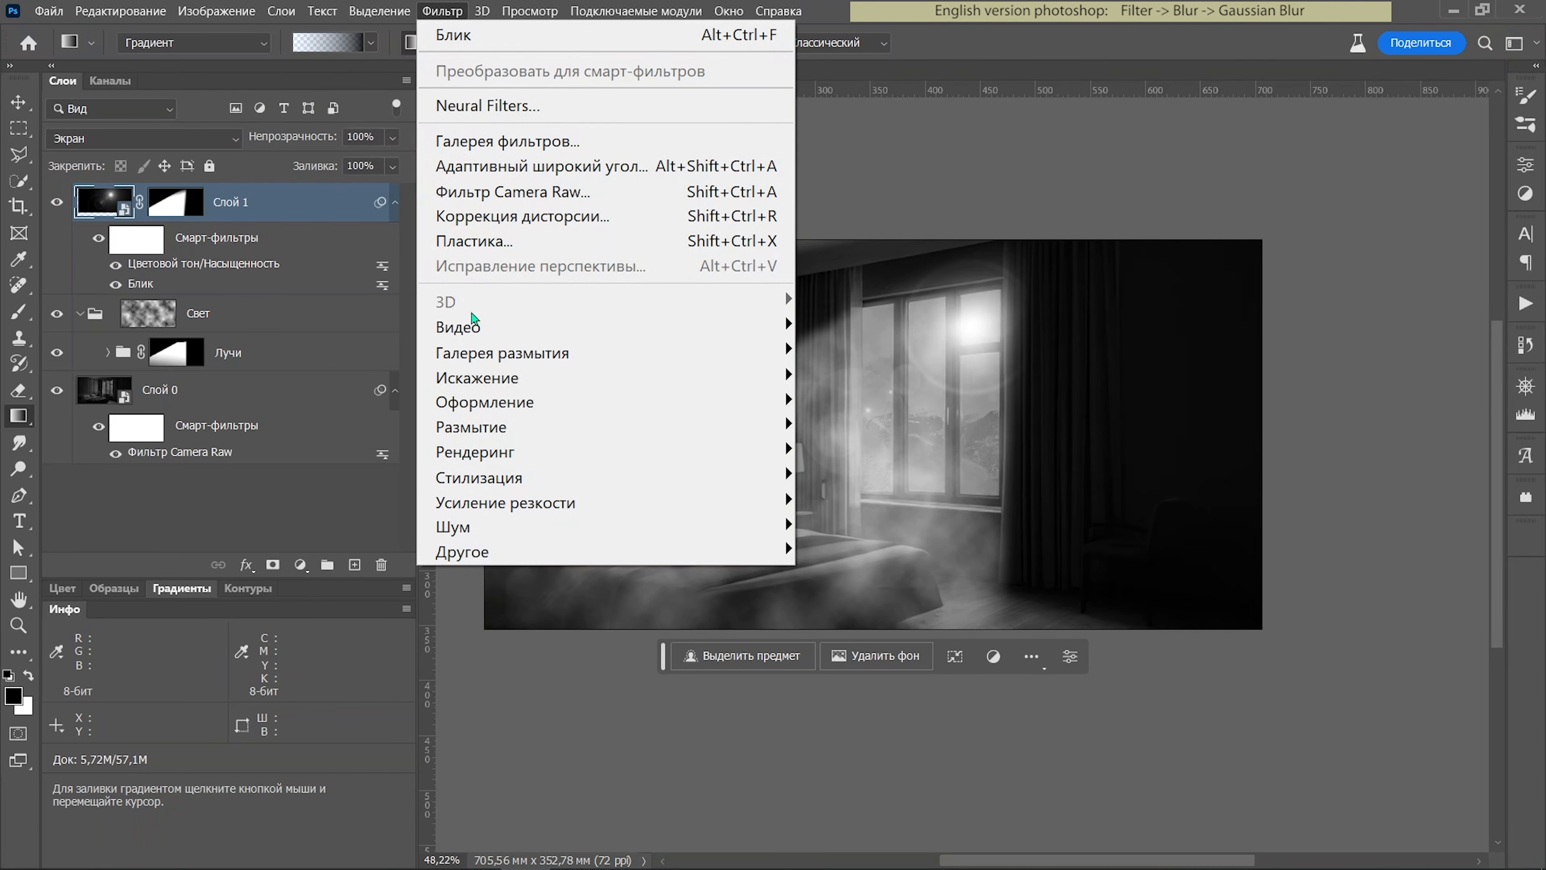
{"action": "mouse_move", "coordinate": [493, 436]}
{"action": "left_click", "coordinate": [875, 578]}
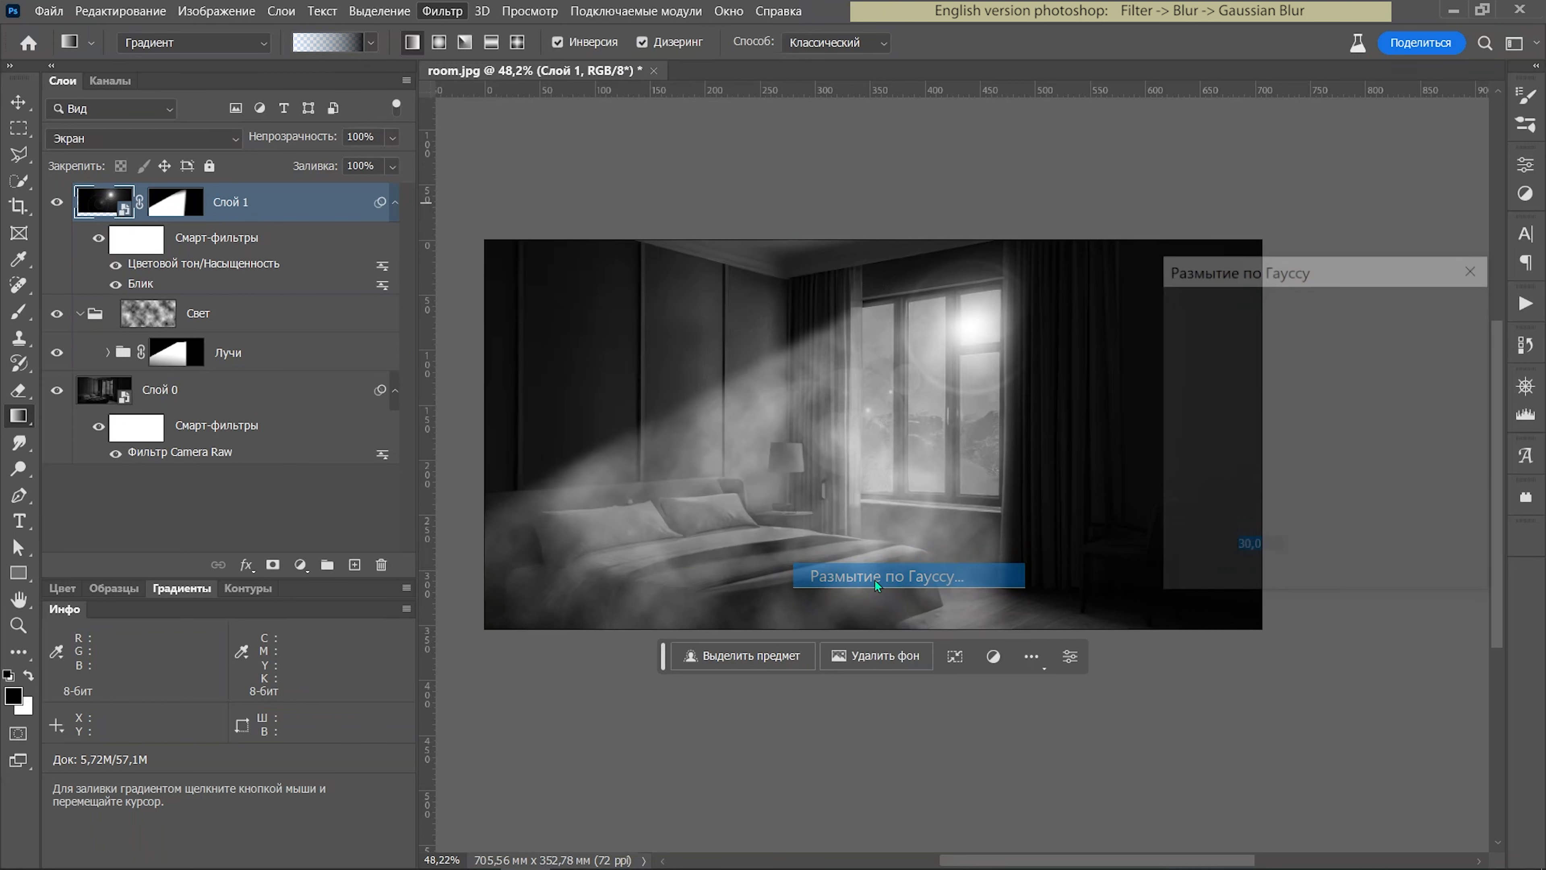